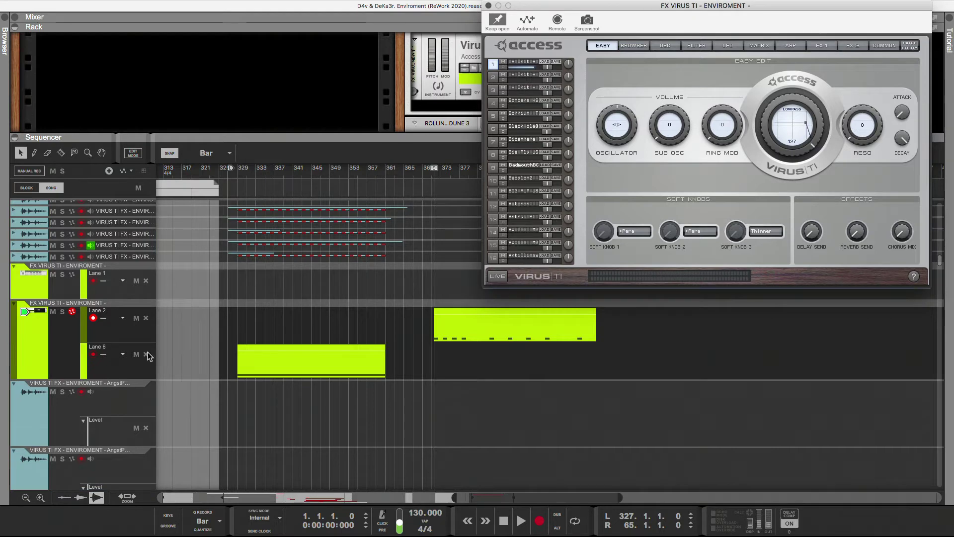
Enable monitoring on the first AngstPad audio track and load the Bombers HS patch into part 1 of the FX VIRUS TI instrument
{"action": "left_click", "coordinate": [91, 394]}
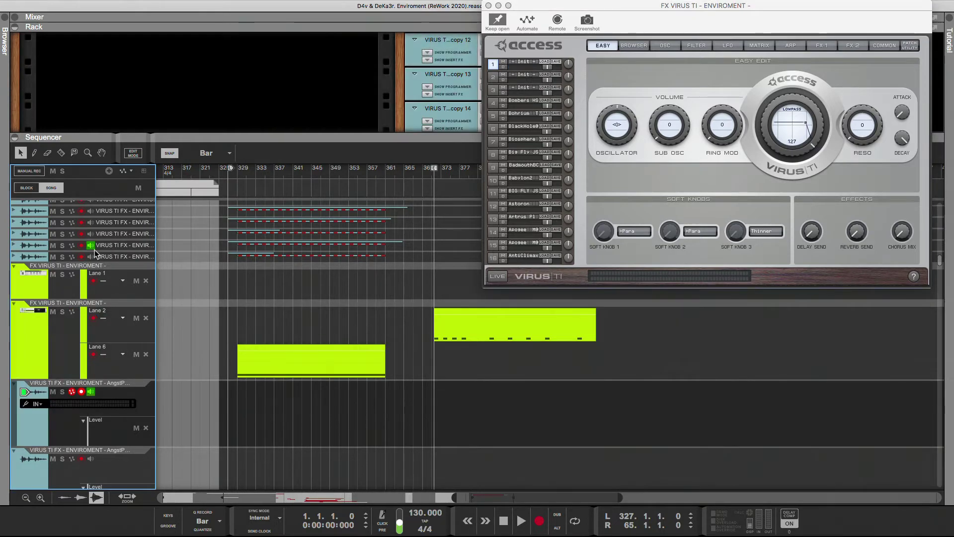
{"action": "left_click", "coordinate": [64, 333]}
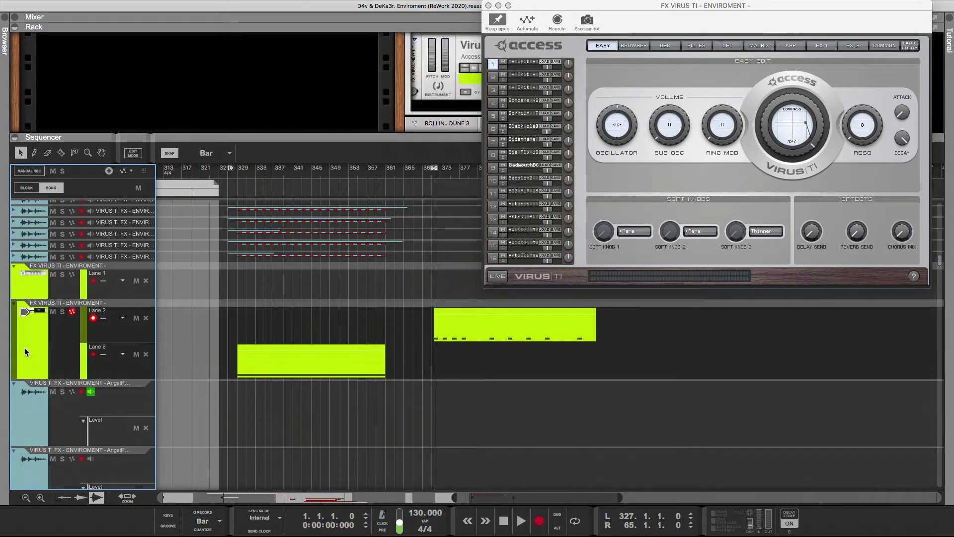
{"action": "left_click_drag", "start_coordinate": [522, 100], "coordinate": [522, 63]}
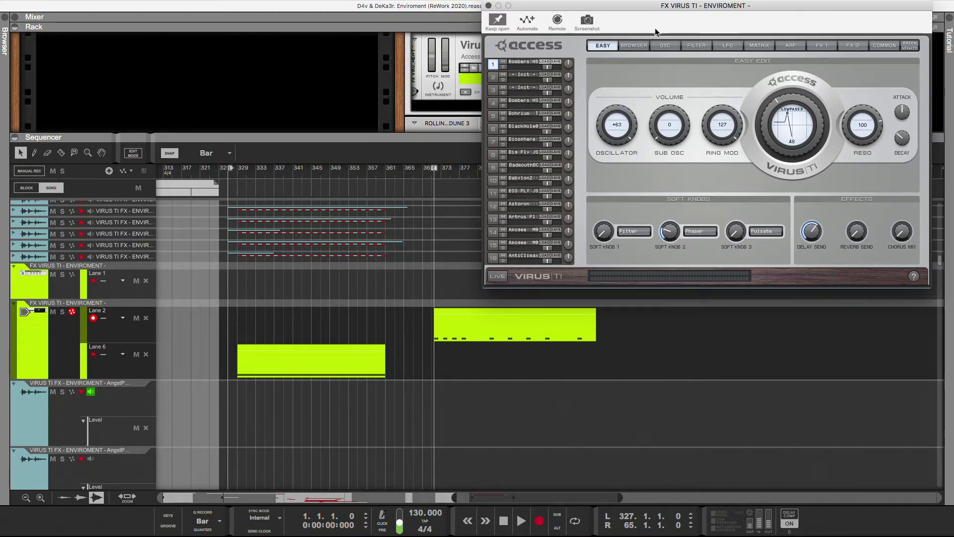
Review the patch's effects and delay settings, and sync LFO 1 to the clock at 1/4
{"action": "left_click_drag", "start_coordinate": [655, 27], "coordinate": [554, 61]}
{"action": "left_click", "coordinate": [749, 98]}
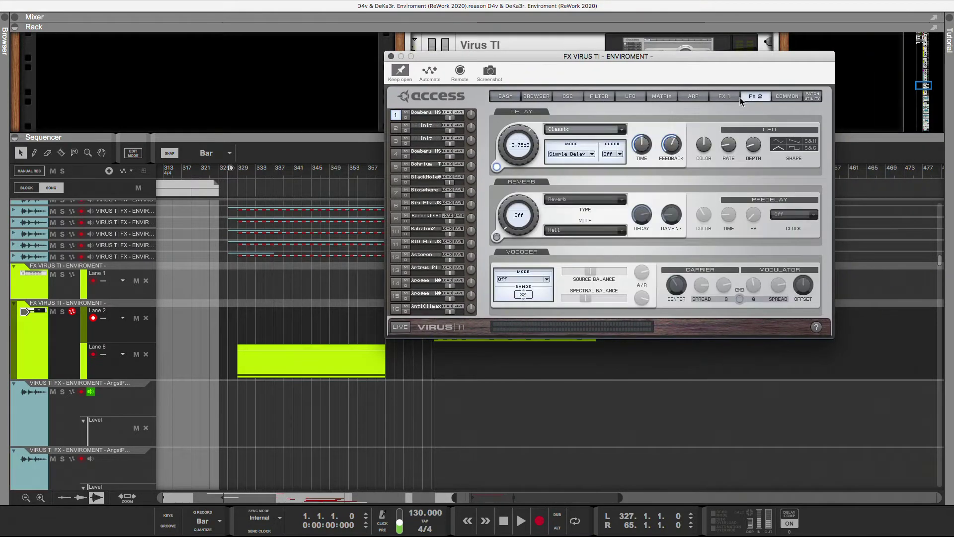
{"action": "left_click", "coordinate": [729, 96]}
{"action": "left_click", "coordinate": [747, 96]}
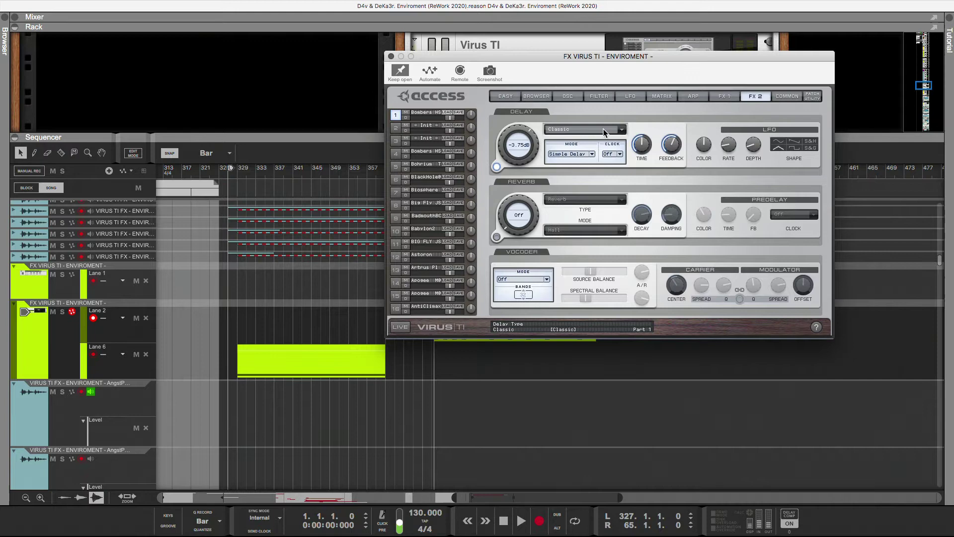
{"action": "left_click", "coordinate": [496, 167]}
{"action": "left_click", "coordinate": [630, 96]}
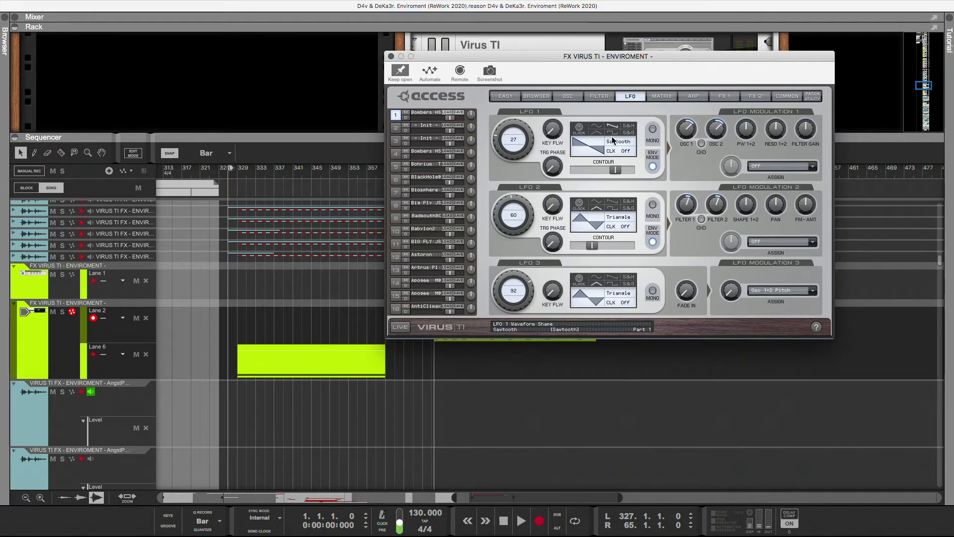
{"action": "left_click", "coordinate": [579, 128]}
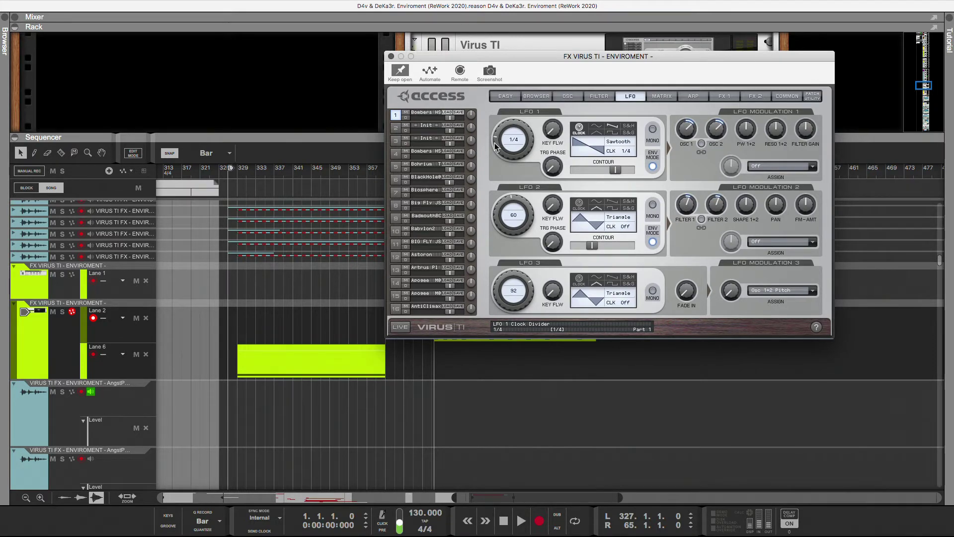
Open the Lane 6 note clip for editing and audition it from bar 329
{"action": "left_click", "coordinate": [360, 358]}
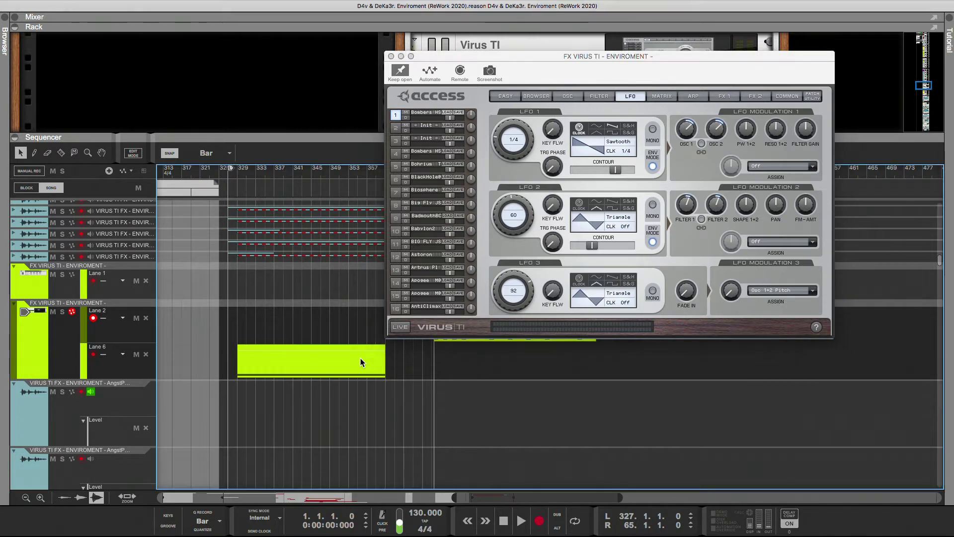
{"action": "double_click", "coordinate": [360, 358]}
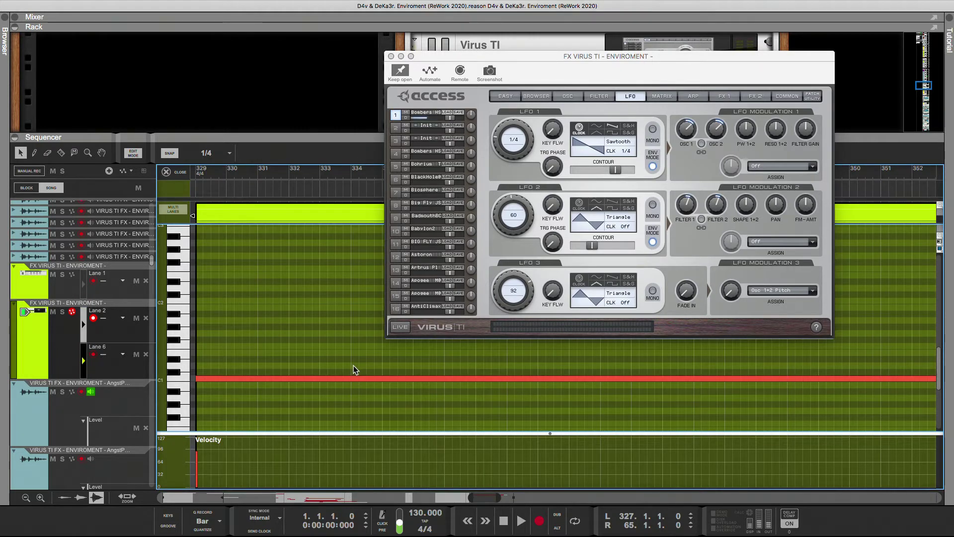
{"action": "left_click", "coordinate": [195, 175]}
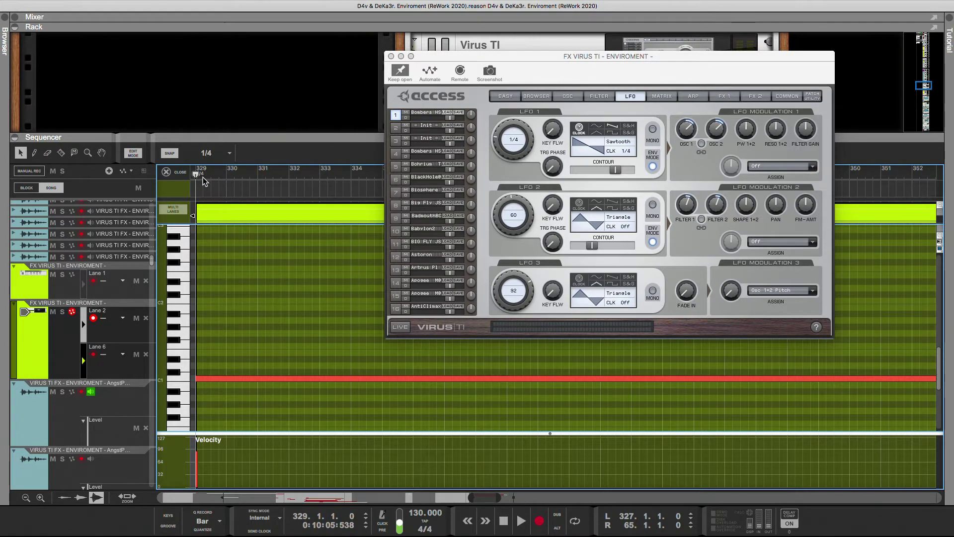
{"action": "key", "text": "space"}
{"action": "key", "text": "space"}
{"action": "scroll", "coordinate": [255, 380], "scroll_direction": "down", "scroll_amount": 2}
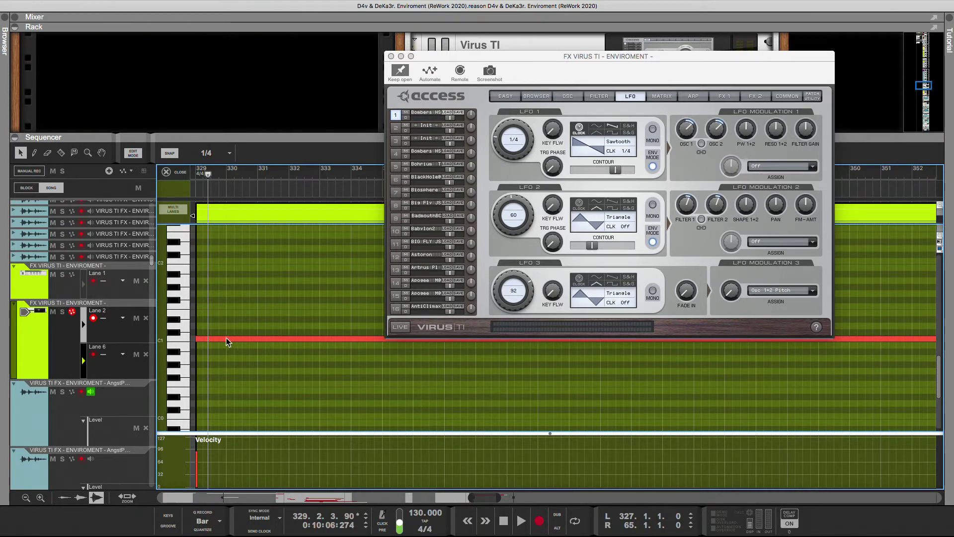
Solo the FX VIRUS TI track holding Lanes 2 and 6, audition its note clip and leave the clip editor
{"action": "left_click", "coordinate": [62, 312]}
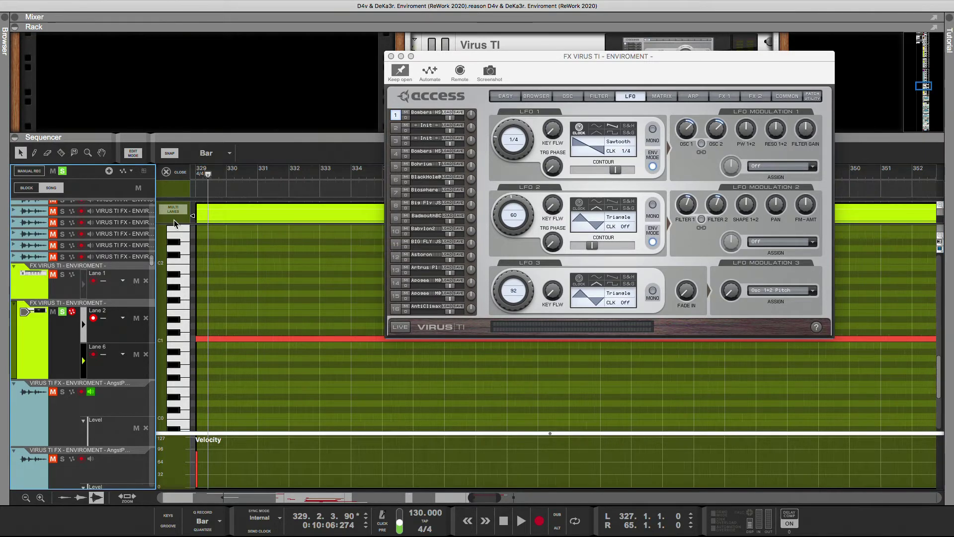
{"action": "key", "text": "space"}
{"action": "key", "text": "space"}
{"action": "key", "text": "space"}
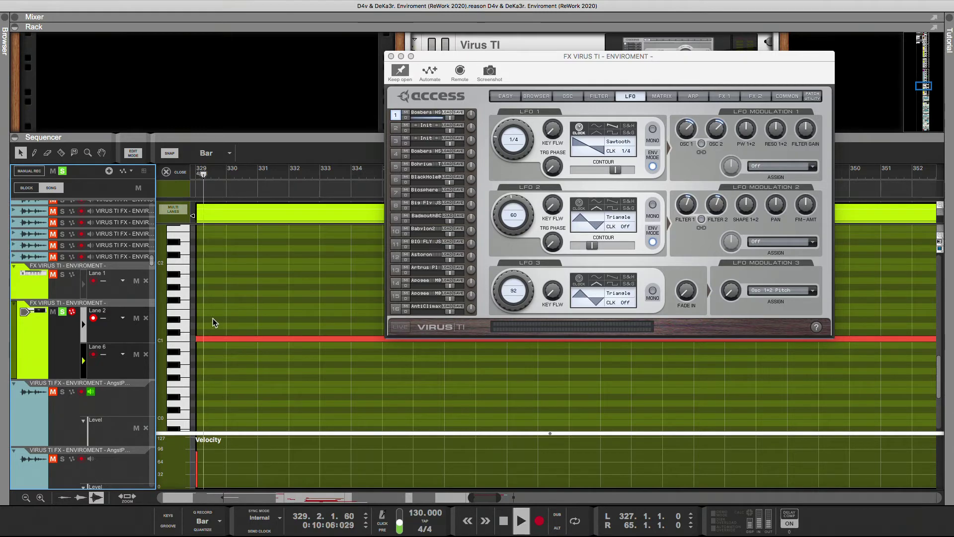
{"action": "left_click", "coordinate": [173, 174]}
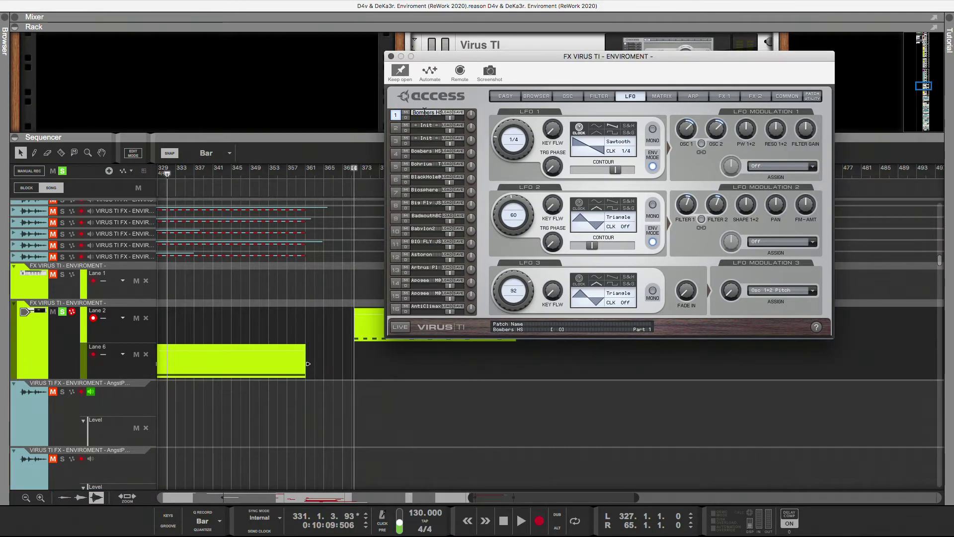
Copy the part 1 patch name and store the Bombers HS patch in the personal library's FX ENVIROM column, below BomzAwayBW
{"action": "left_click", "coordinate": [604, 94]}
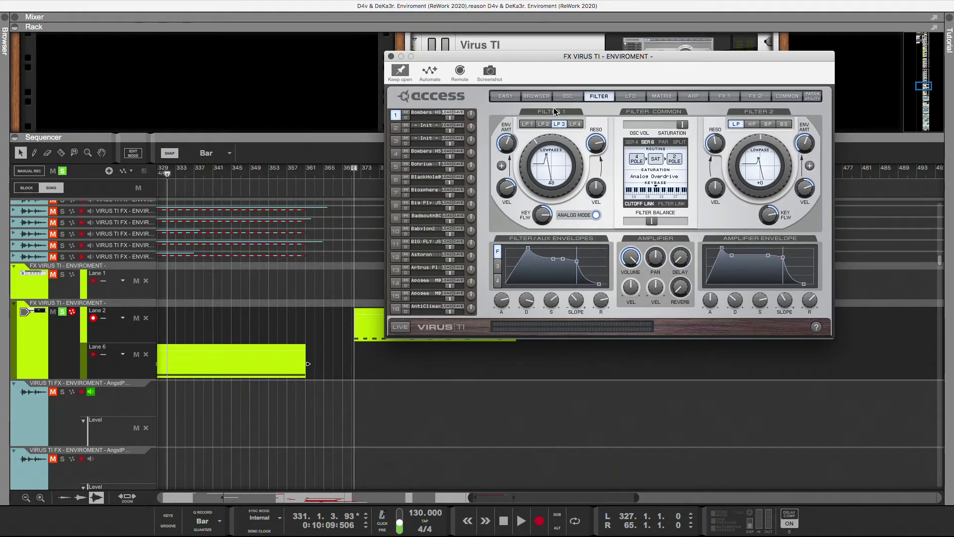
{"action": "right_click", "coordinate": [432, 113]}
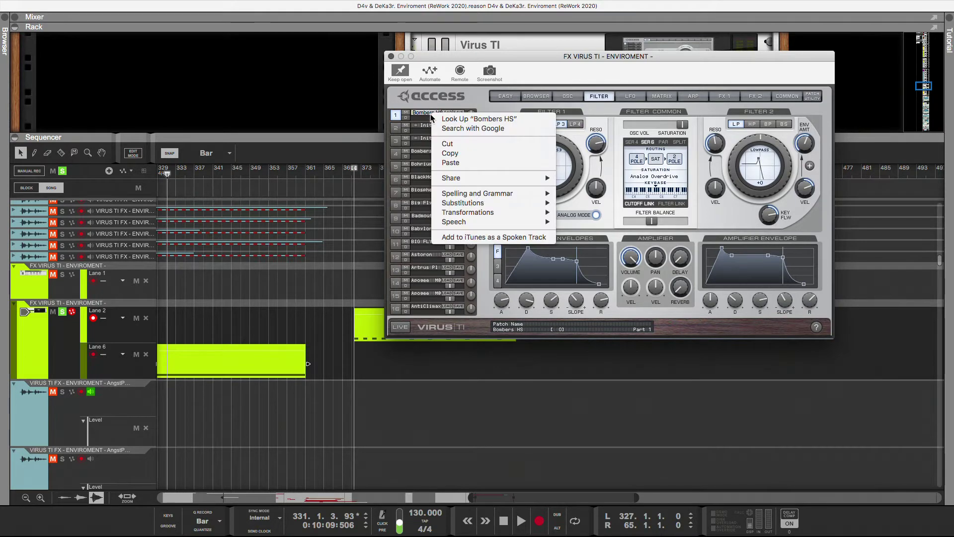
{"action": "left_click", "coordinate": [453, 155]}
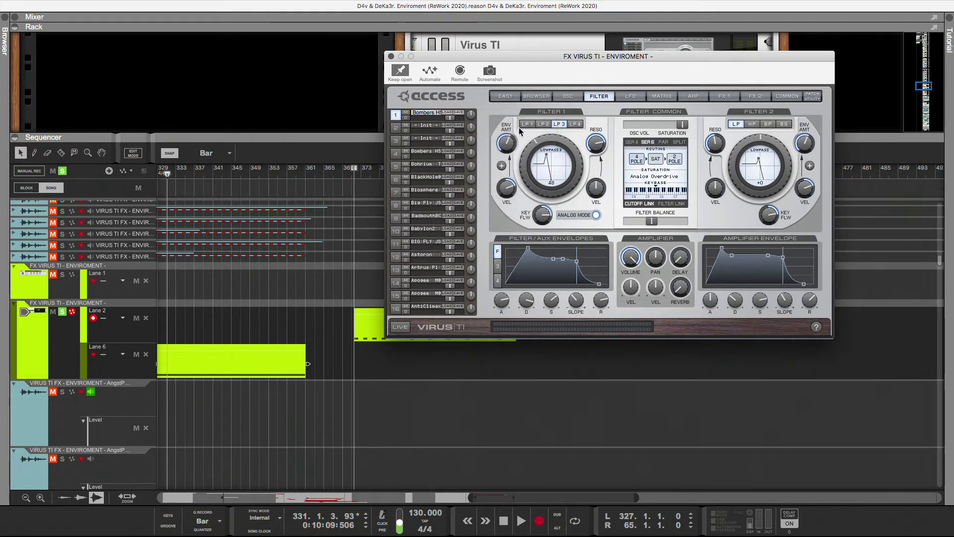
{"action": "left_click", "coordinate": [543, 96]}
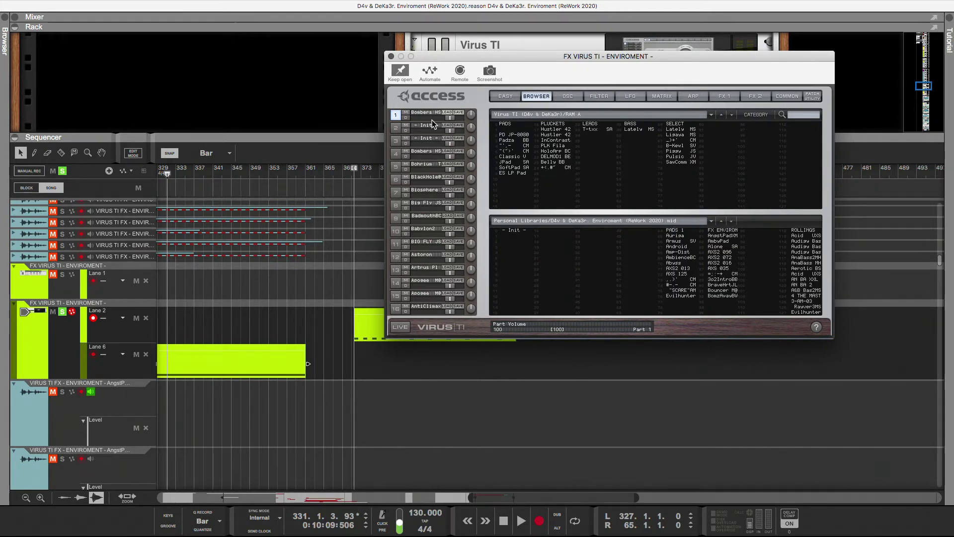
{"action": "left_click_drag", "start_coordinate": [426, 116], "coordinate": [716, 301]}
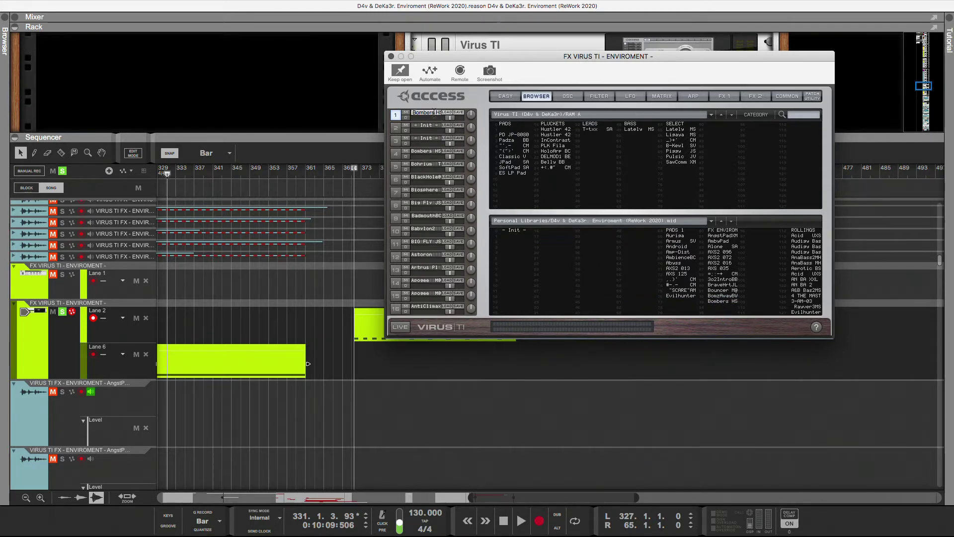
Rename the AngstPad copy 12 audio track as VIRUS TI FX - ENVIROMENT - Bombers HS, using the copied patch name
{"action": "right_click", "coordinate": [434, 113]}
{"action": "left_click", "coordinate": [454, 161]}
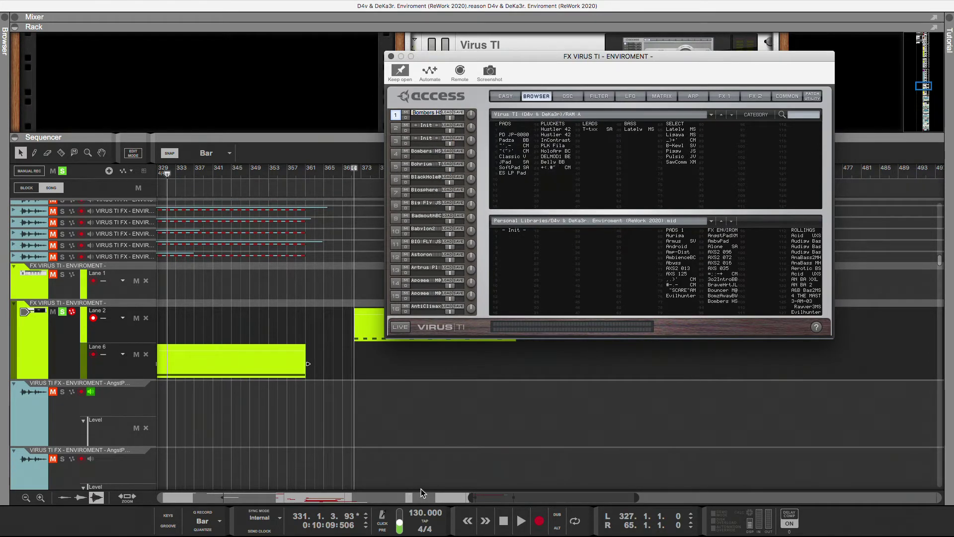
{"action": "scroll", "coordinate": [392, 427], "scroll_direction": "left", "scroll_amount": 6}
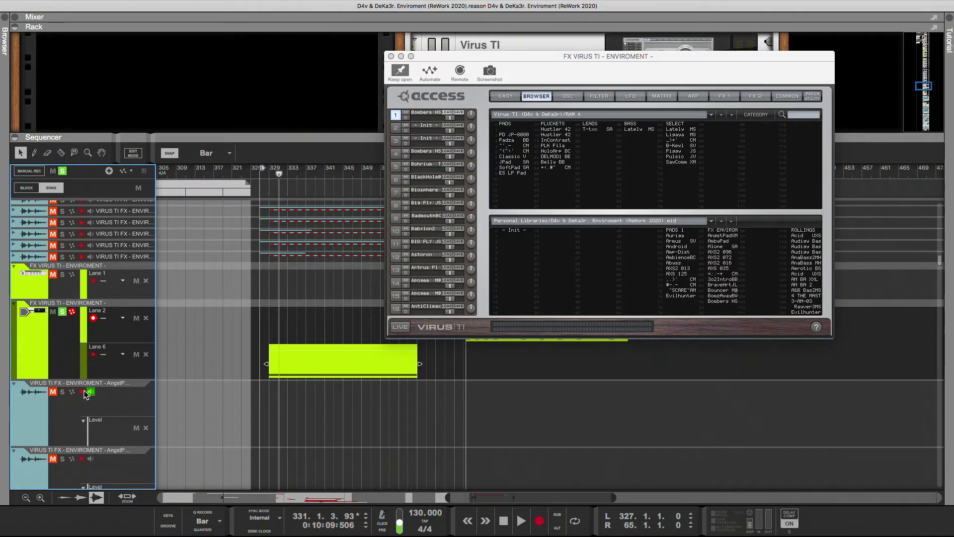
{"action": "left_click", "coordinate": [111, 383]}
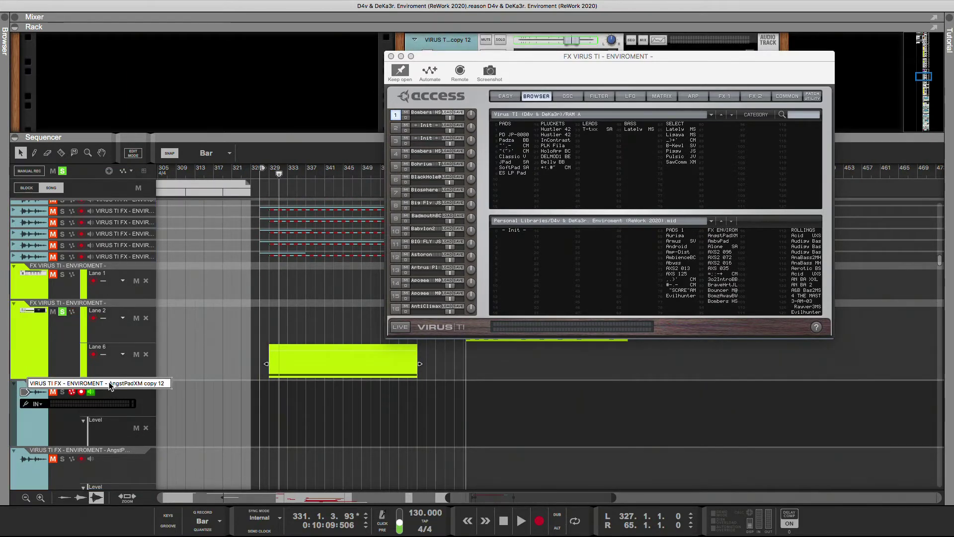
{"action": "key", "text": "super+v"}
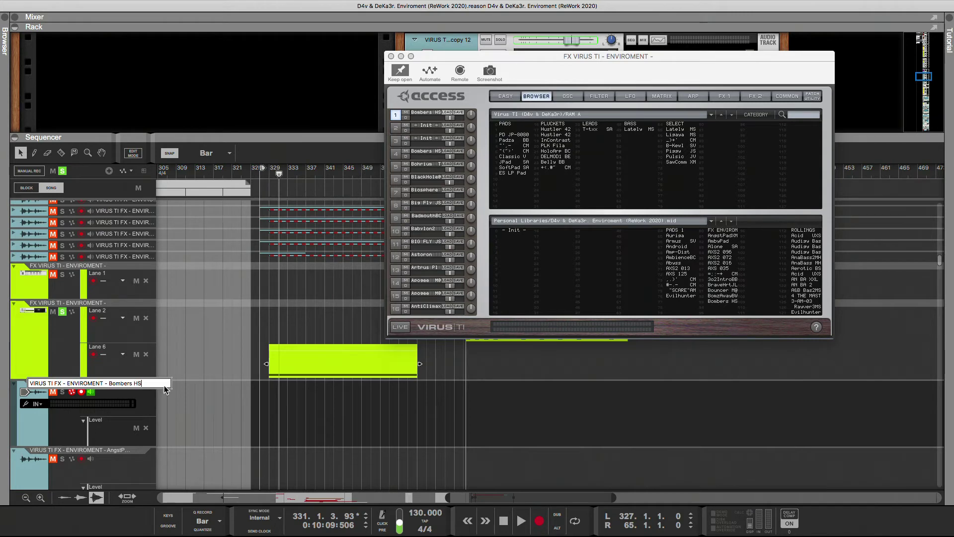
Label the Lane 6 note clip Bombers HS
{"action": "left_click", "coordinate": [306, 348]}
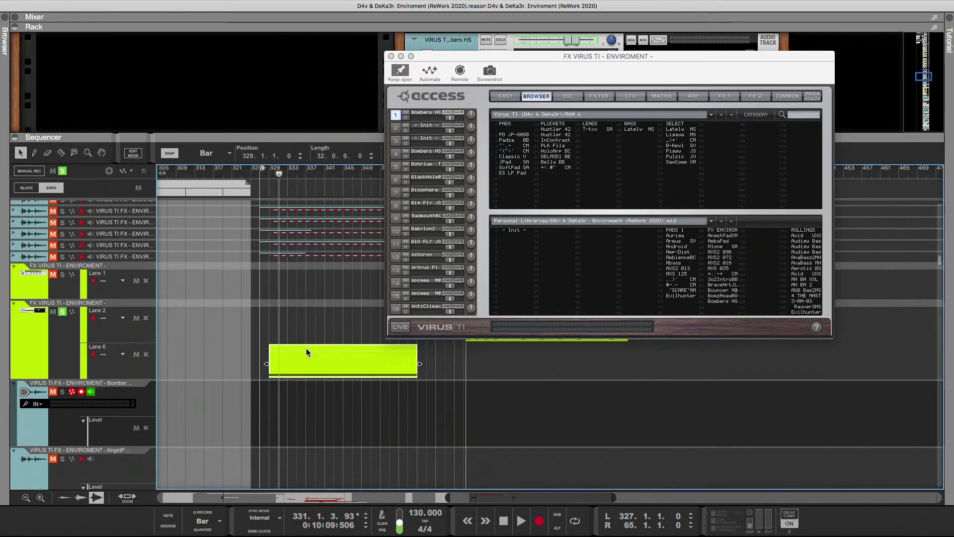
{"action": "left_click", "coordinate": [306, 348]}
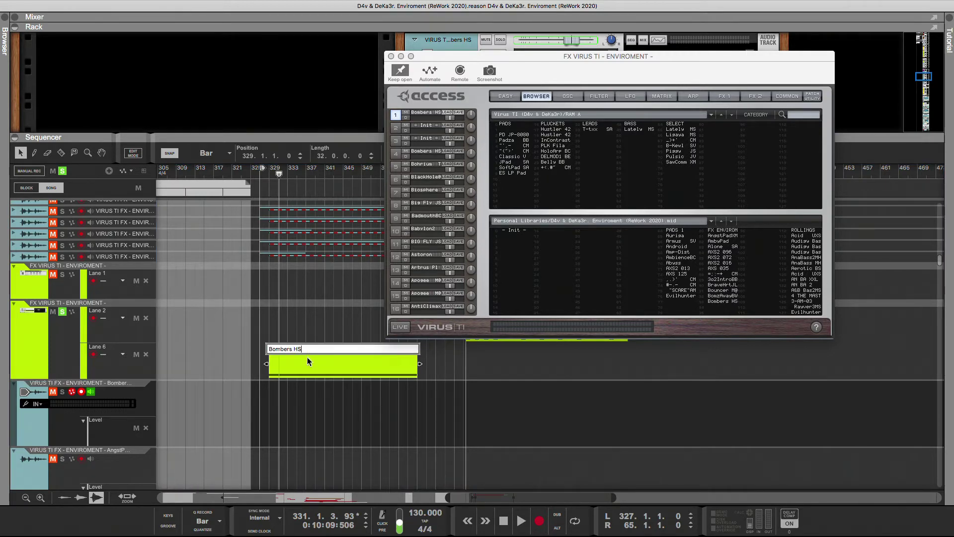
{"action": "left_click", "coordinate": [307, 380]}
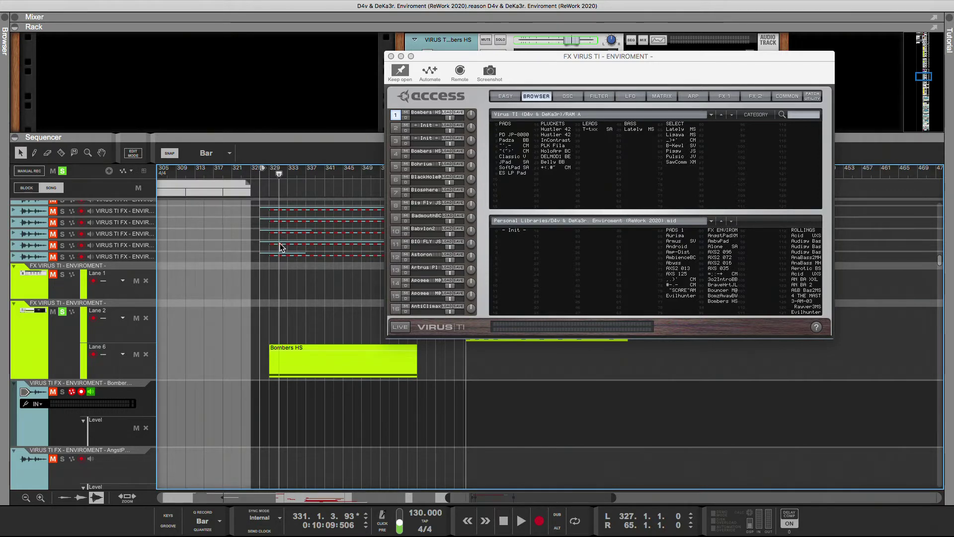
Record the soloed Virus TI output onto the Bombers HS audio track from bar 327 to about bar 352
{"action": "key", "text": "space"}
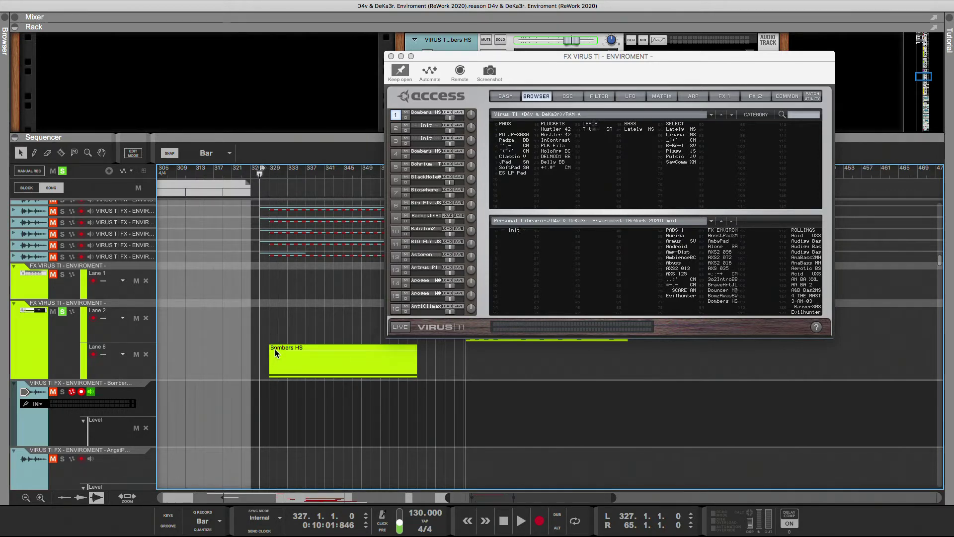
{"action": "left_click", "coordinate": [69, 423]}
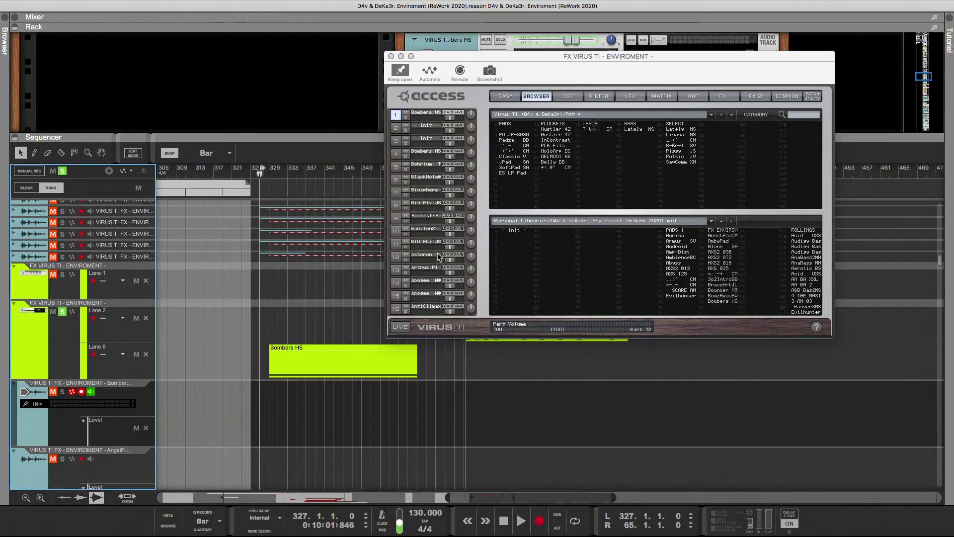
{"action": "left_click", "coordinate": [522, 105]}
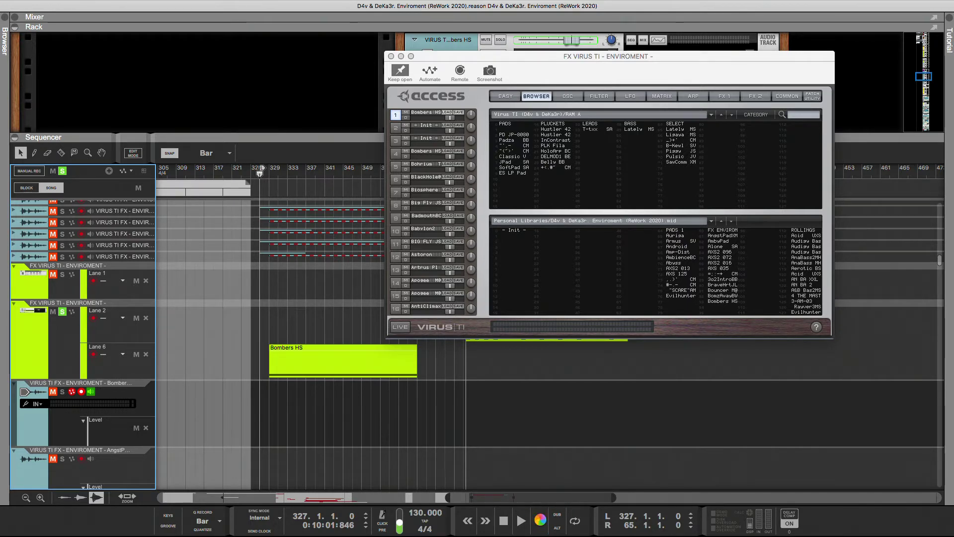
{"action": "left_click", "coordinate": [540, 521]}
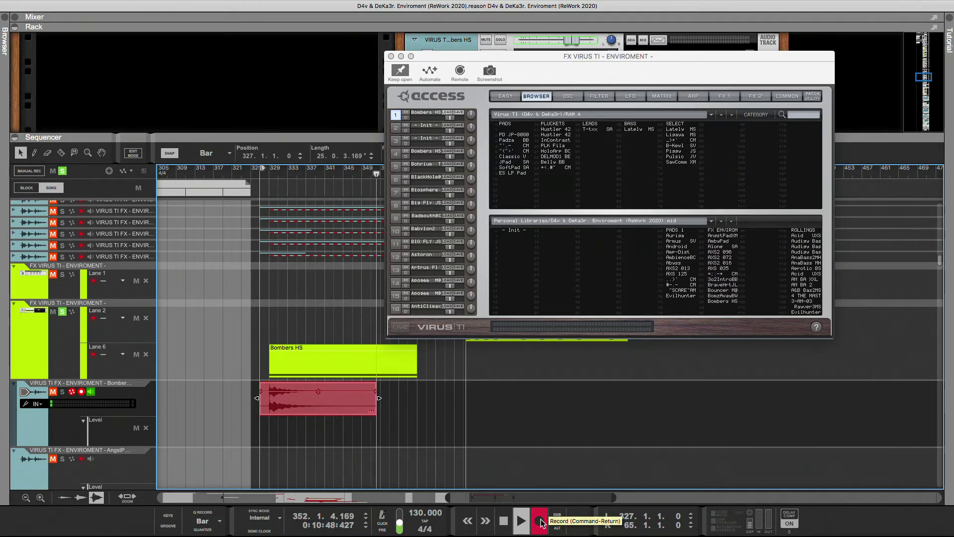
{"action": "left_click", "coordinate": [540, 521]}
{"action": "key", "text": "space"}
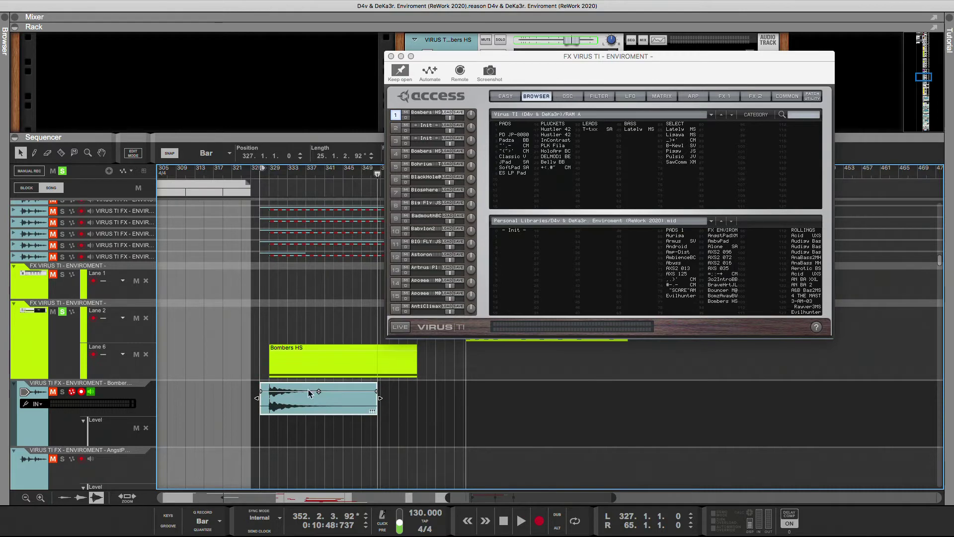
Label the recorded audio clip Bombers HS
{"action": "right_click", "coordinate": [305, 413]}
{"action": "left_click", "coordinate": [329, 428]}
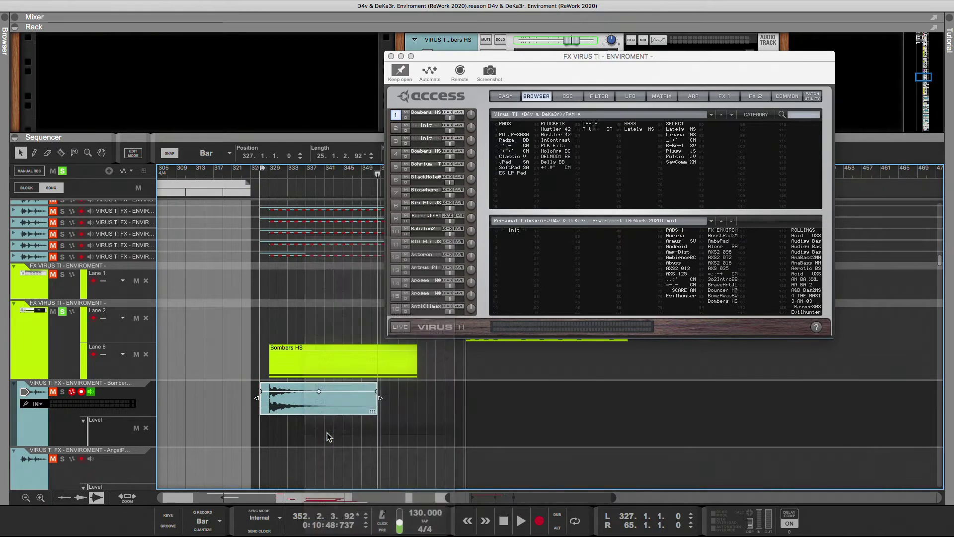
{"action": "left_click", "coordinate": [291, 405]}
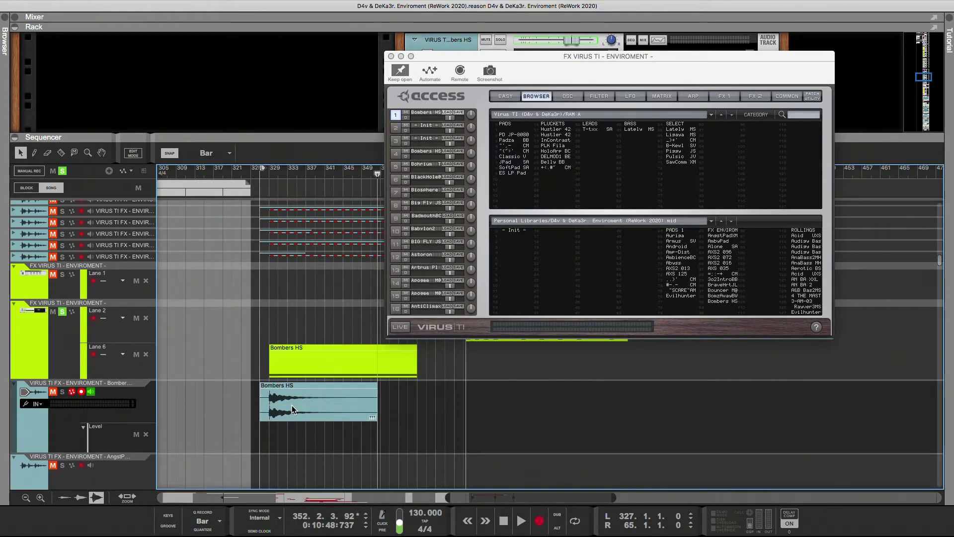
Copy the Bombers HS note clip beneath the recording on the audio track, and move that track above the two FX VIRUS TI tracks
{"action": "left_click_drag", "start_coordinate": [288, 368], "coordinate": [287, 432]}
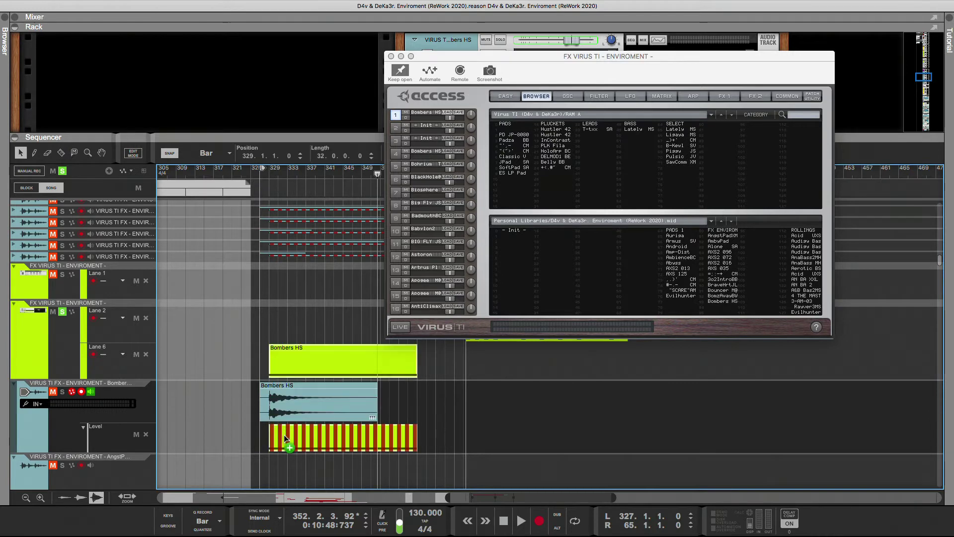
{"action": "left_click_drag", "start_coordinate": [18, 402], "coordinate": [21, 251]}
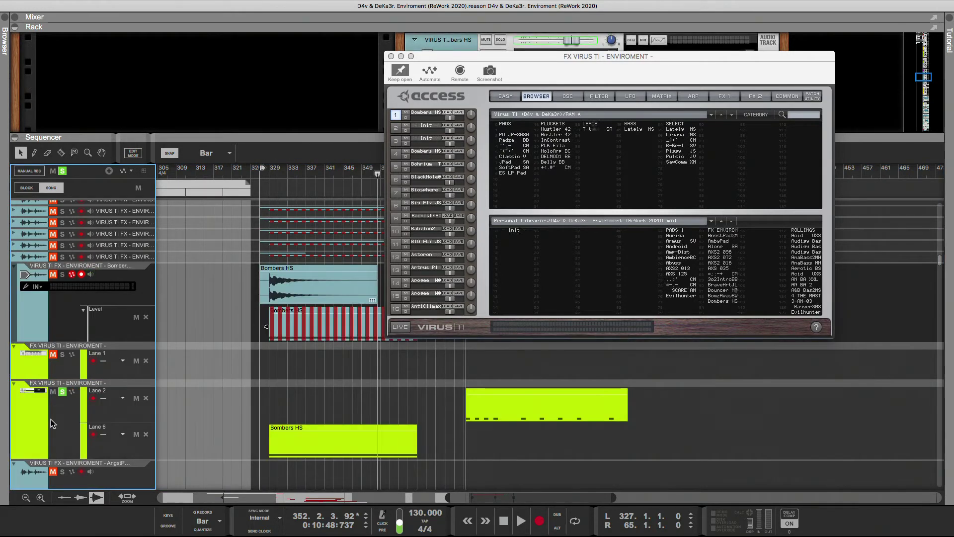
Store the Bombers HS patch in the song's personal patch library, and replace the patch in part 4 with Init
{"action": "left_click", "coordinate": [50, 419]}
{"action": "left_click_drag", "start_coordinate": [421, 113], "coordinate": [719, 310]}
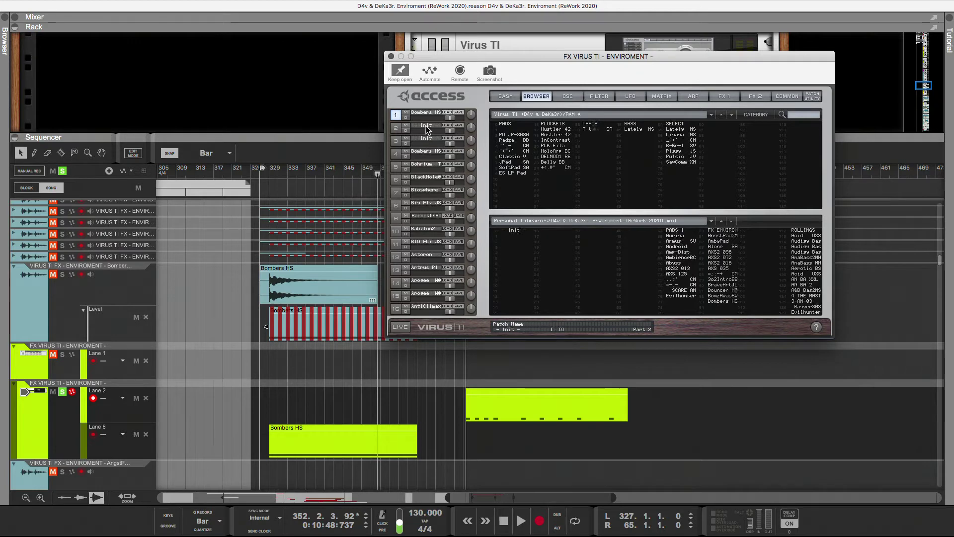
{"action": "left_click_drag", "start_coordinate": [425, 126], "coordinate": [424, 152]}
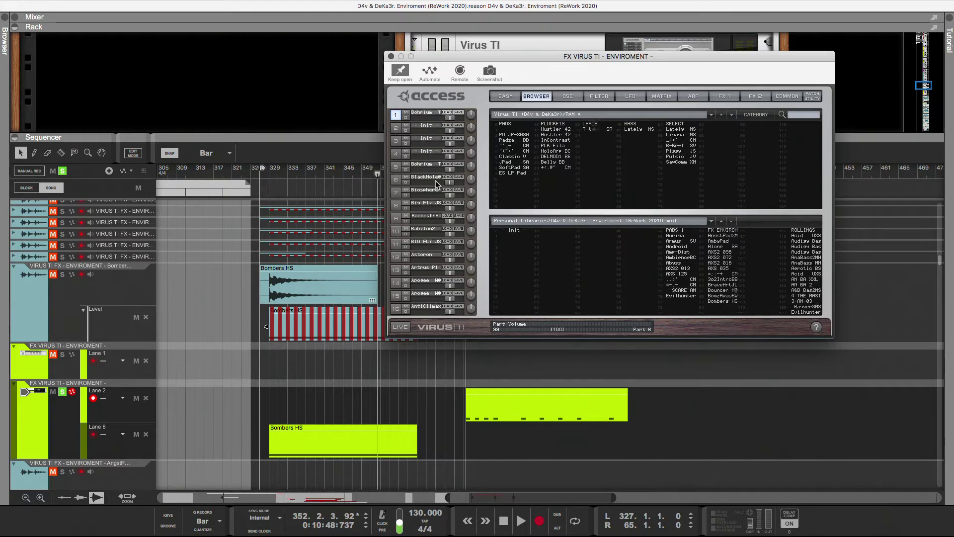
Enable input monitoring on the first audio track below the FX VIRUS TI tracks
{"action": "left_click", "coordinate": [127, 344]}
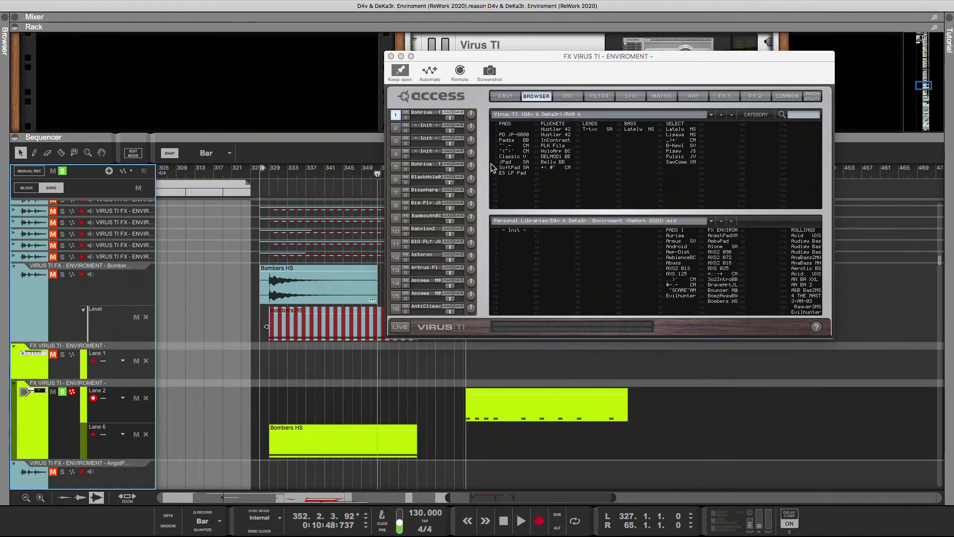
{"action": "scroll", "coordinate": [235, 397], "scroll_direction": "down", "scroll_amount": 4}
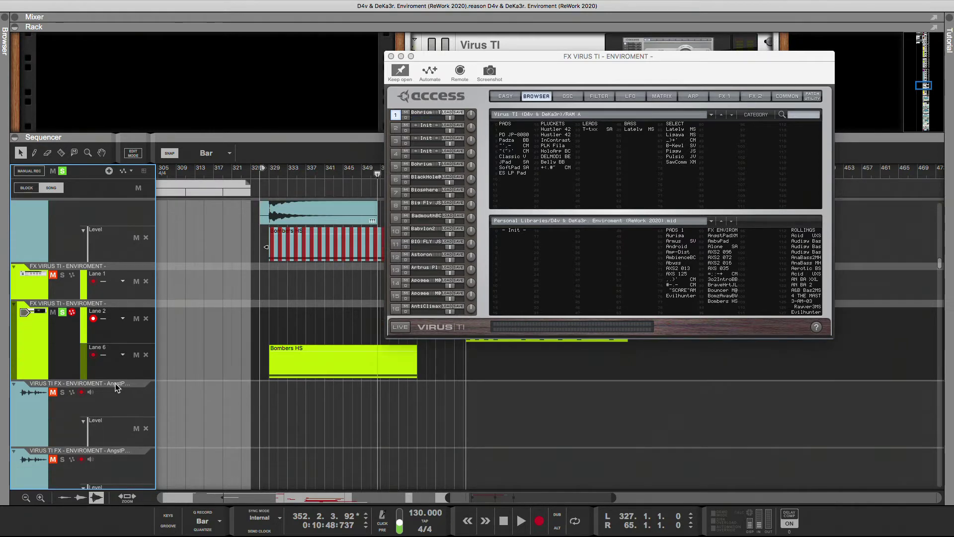
{"action": "left_click", "coordinate": [91, 393]}
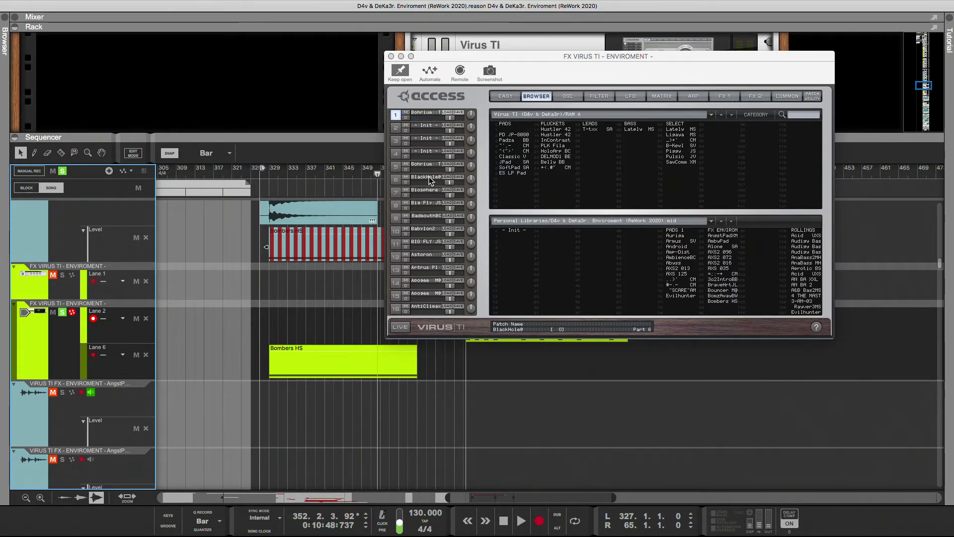
Load the BlackHole patch from part 6 into part 1, and check its delay and reverb settings
{"action": "left_click_drag", "start_coordinate": [428, 177], "coordinate": [428, 113]}
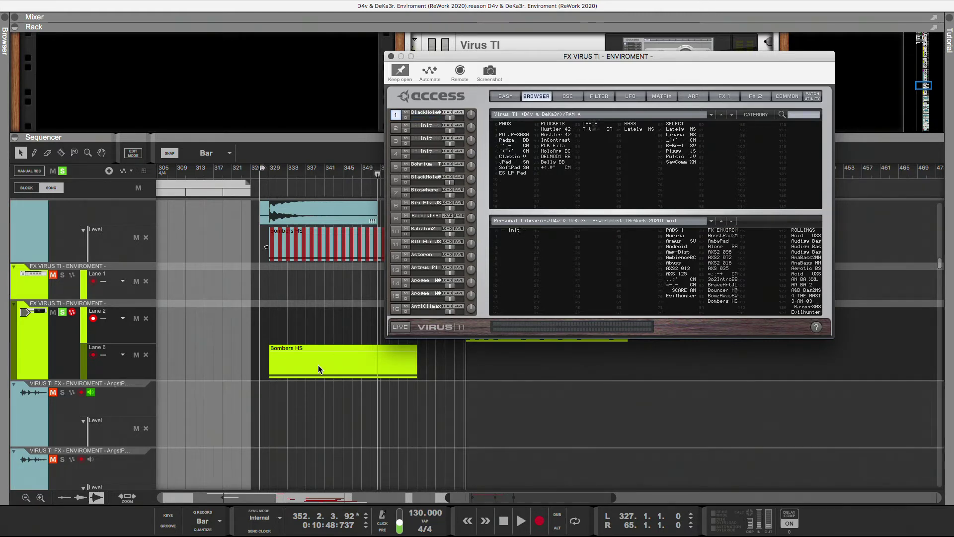
{"action": "left_click", "coordinate": [749, 98]}
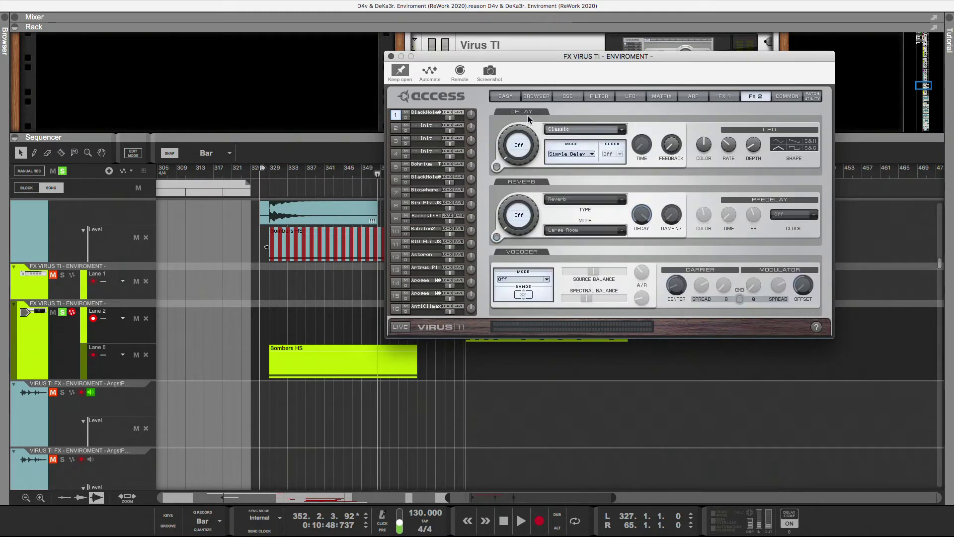
{"action": "left_click", "coordinate": [539, 96]}
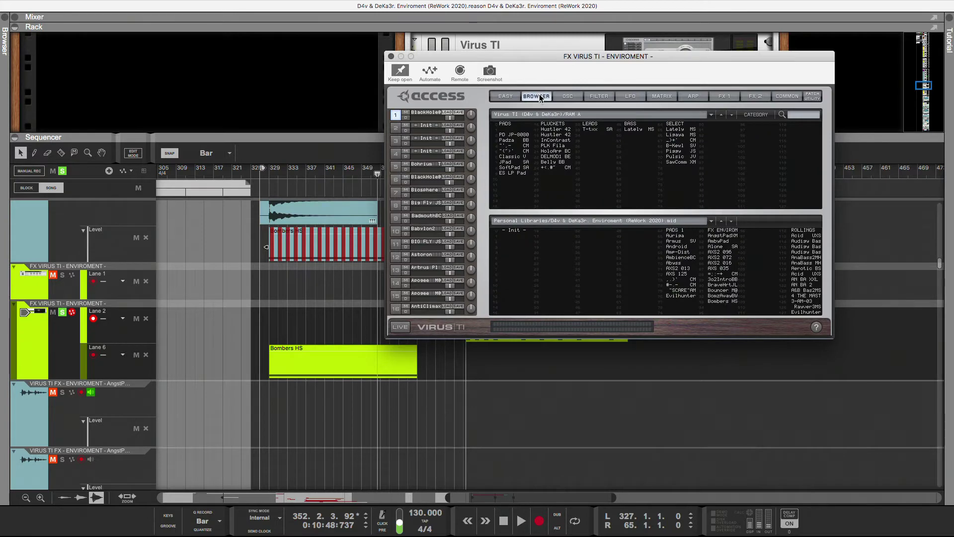
Audition the BlackHole patch repeatedly with the Bombers HS note clip from bar 329
{"action": "left_click", "coordinate": [269, 174]}
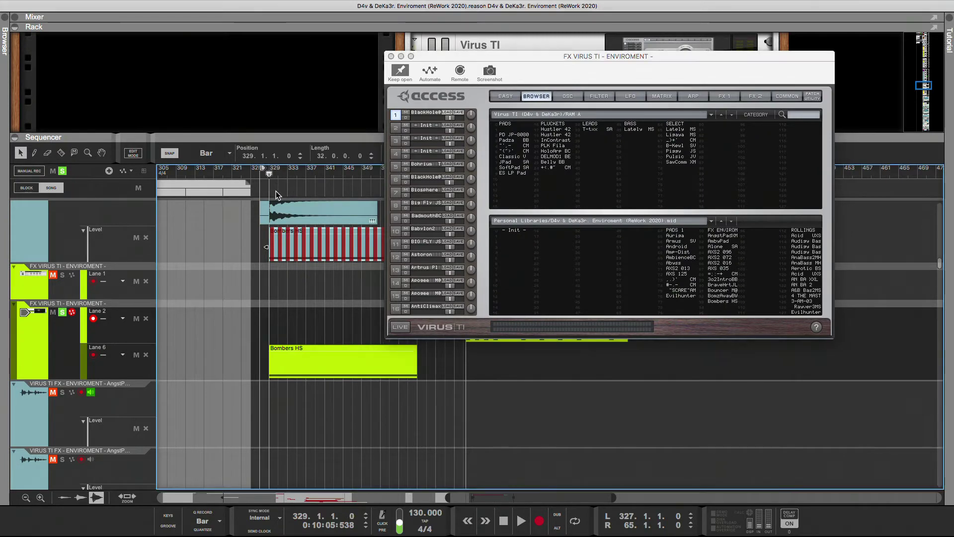
{"action": "key", "text": "space"}
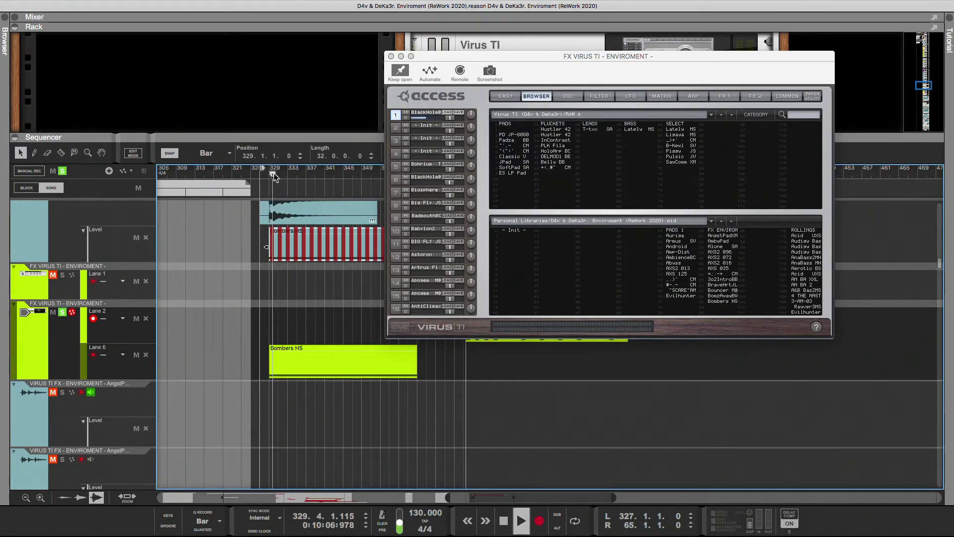
{"action": "key", "text": "space"}
{"action": "key", "text": "space"}
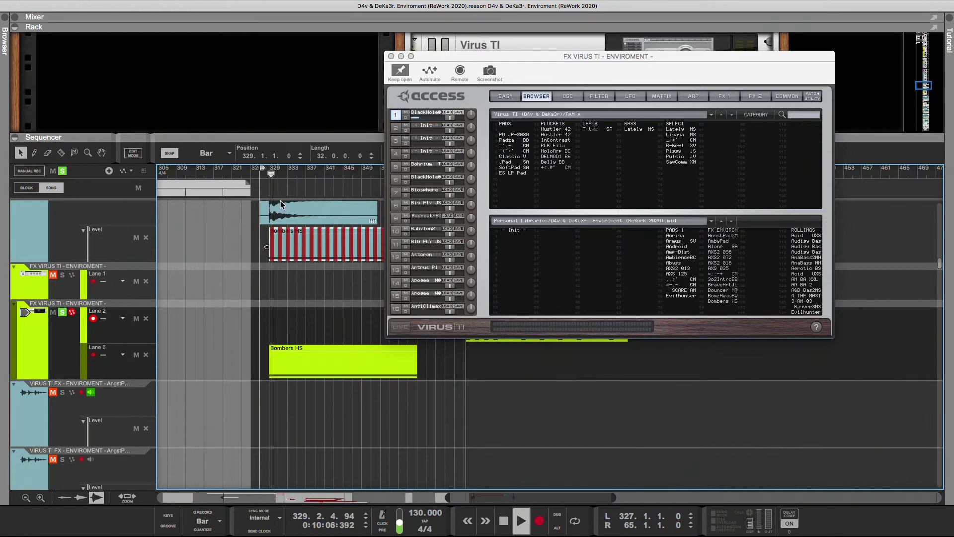
{"action": "key", "text": "space"}
{"action": "key", "text": "space"}
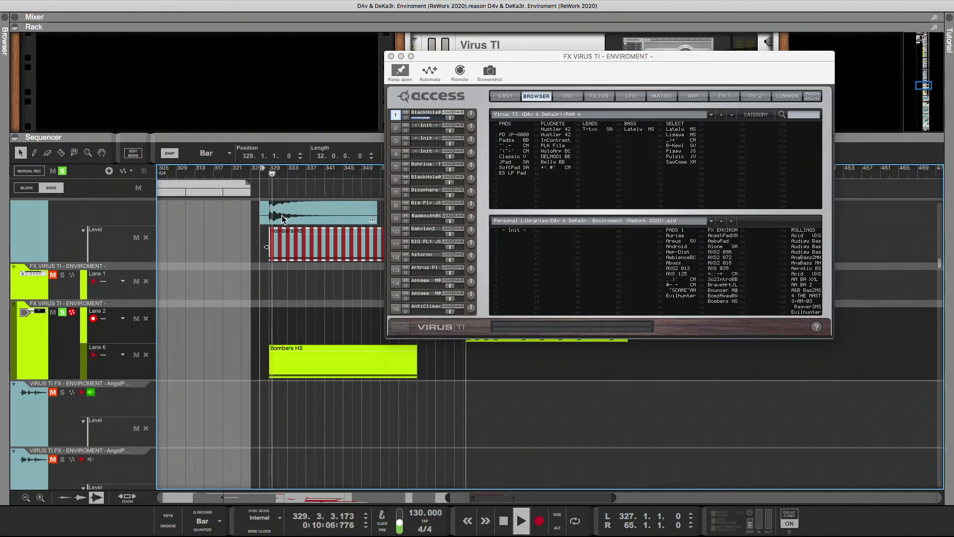
{"action": "key", "text": "space"}
Switch on the reverb of the BlackHole patch in part 1 and audition it with the note clip
{"action": "left_click", "coordinate": [755, 97]}
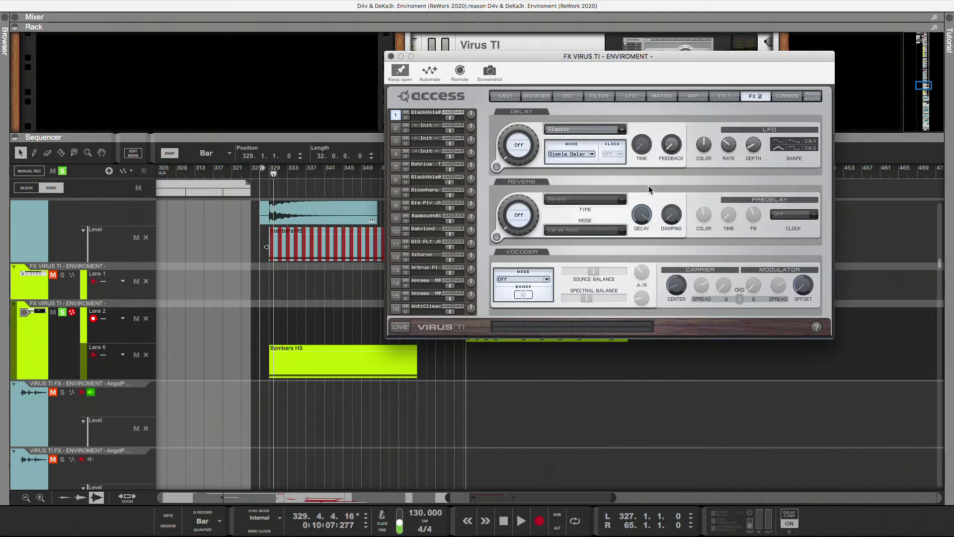
{"action": "left_click", "coordinate": [497, 236]}
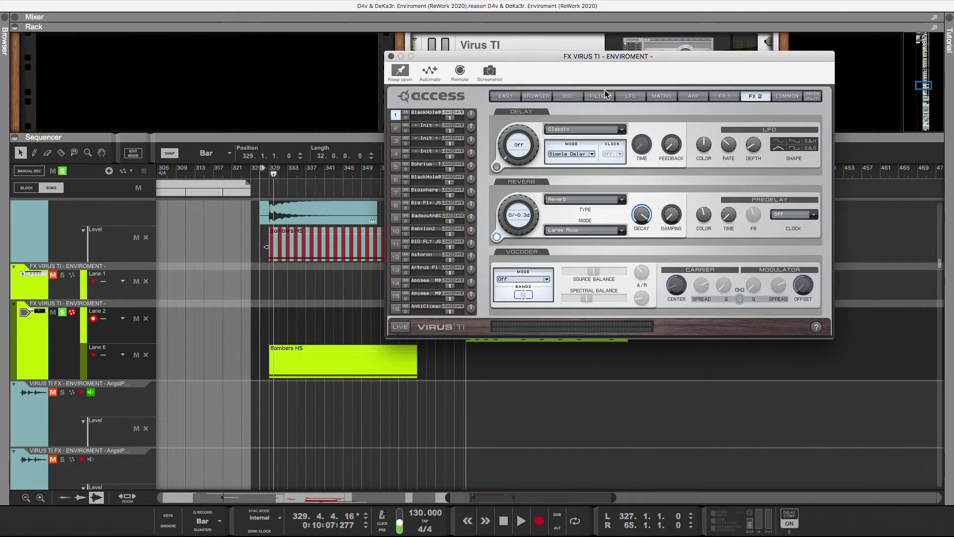
{"action": "left_click", "coordinate": [274, 177]}
{"action": "key", "text": "space"}
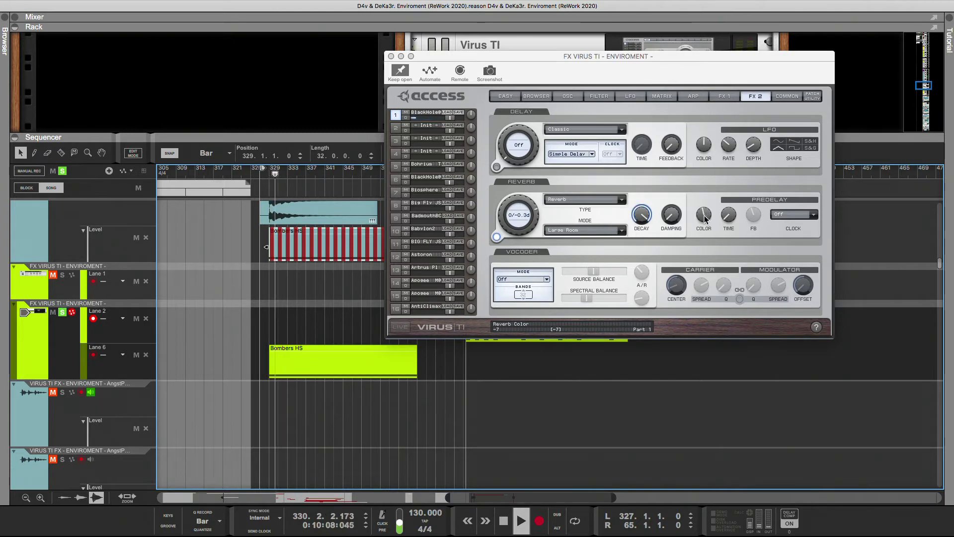
{"action": "key", "text": "space"}
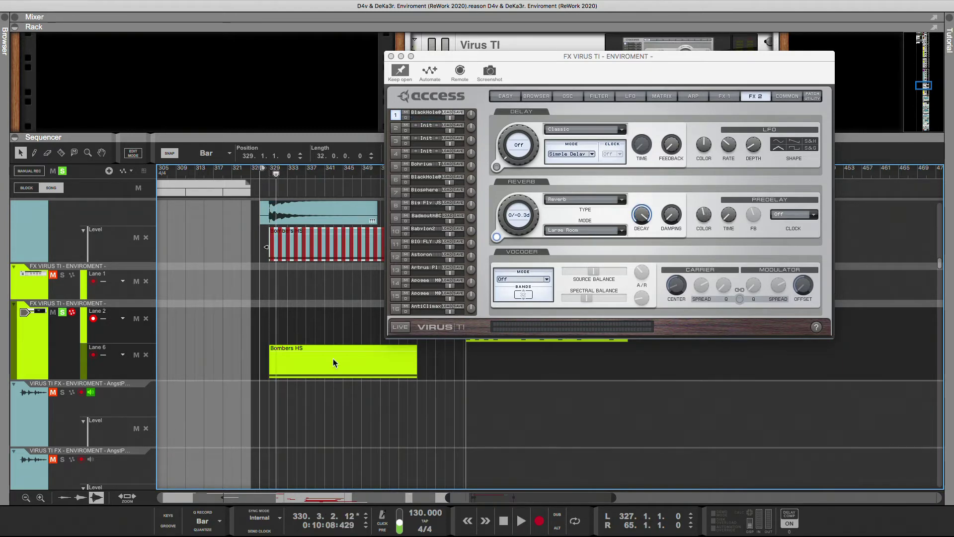
Open the Lane 6 Bombers HS note clip for editing and lower its long note to C0
{"action": "left_click", "coordinate": [332, 359]}
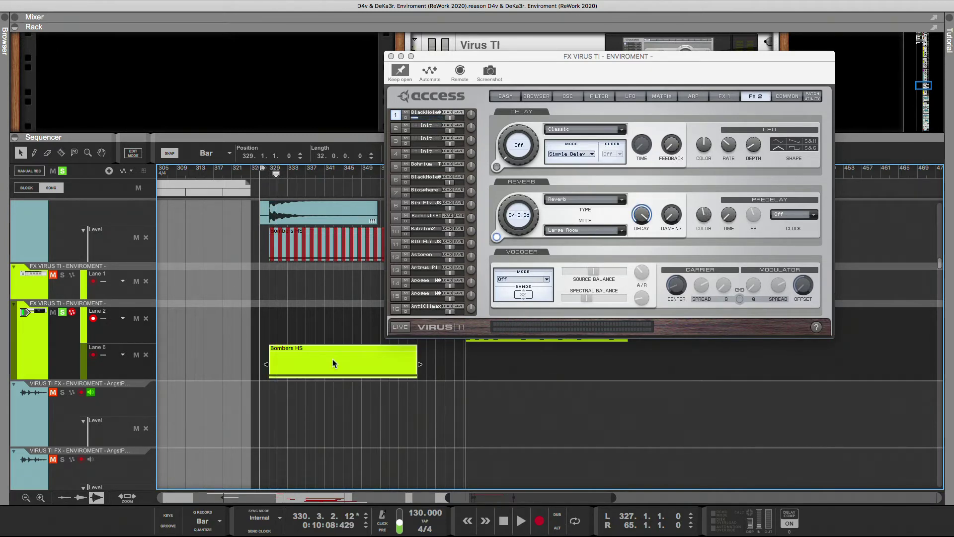
{"action": "double_click", "coordinate": [333, 359]}
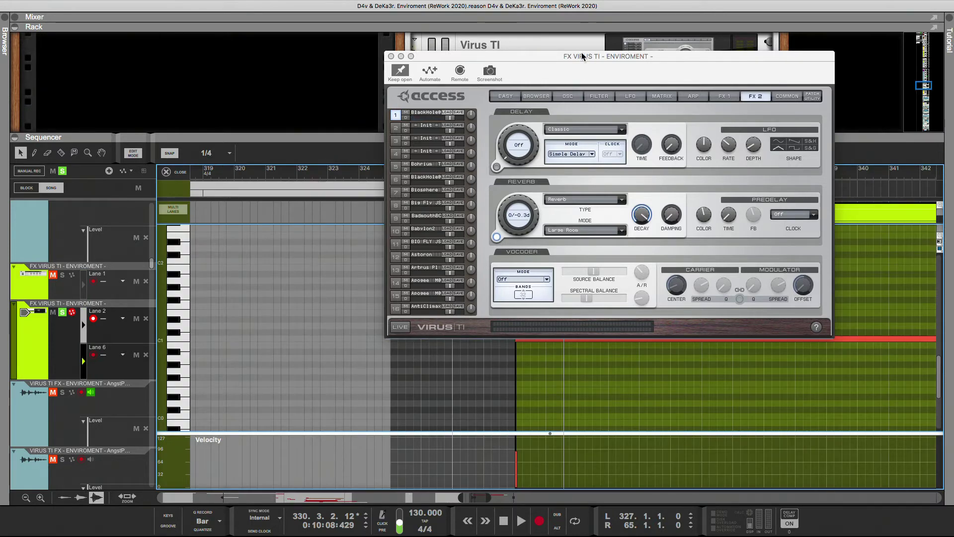
{"action": "left_click_drag", "start_coordinate": [581, 52], "coordinate": [612, 5]}
{"action": "scroll", "coordinate": [542, 309], "scroll_direction": "down", "scroll_amount": 2}
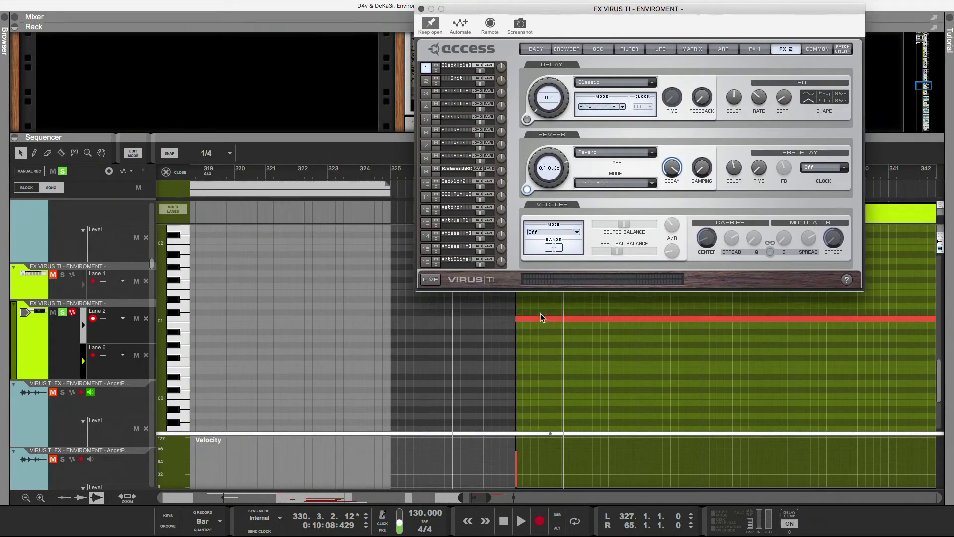
{"action": "left_click_drag", "start_coordinate": [526, 320], "coordinate": [524, 400]}
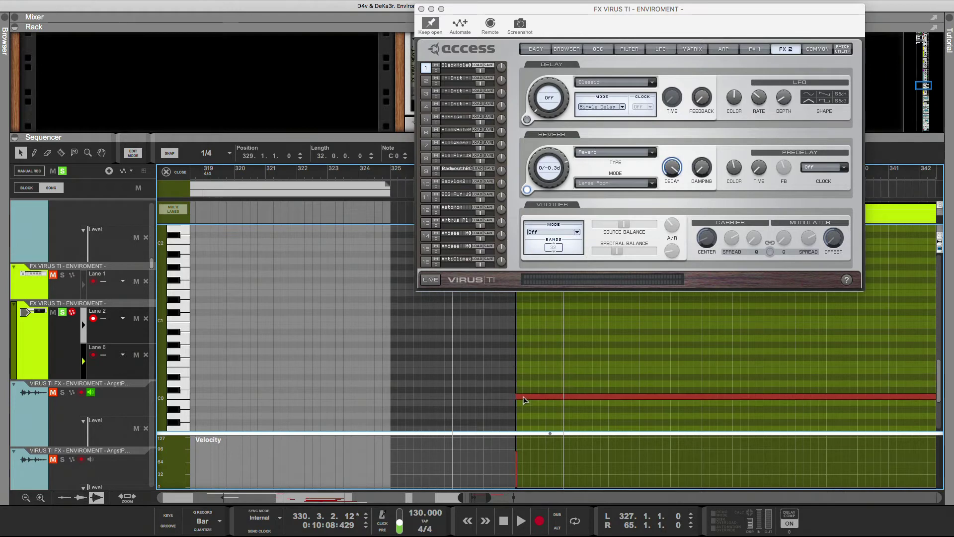
{"action": "scroll", "coordinate": [548, 400], "scroll_direction": "down", "scroll_amount": 5}
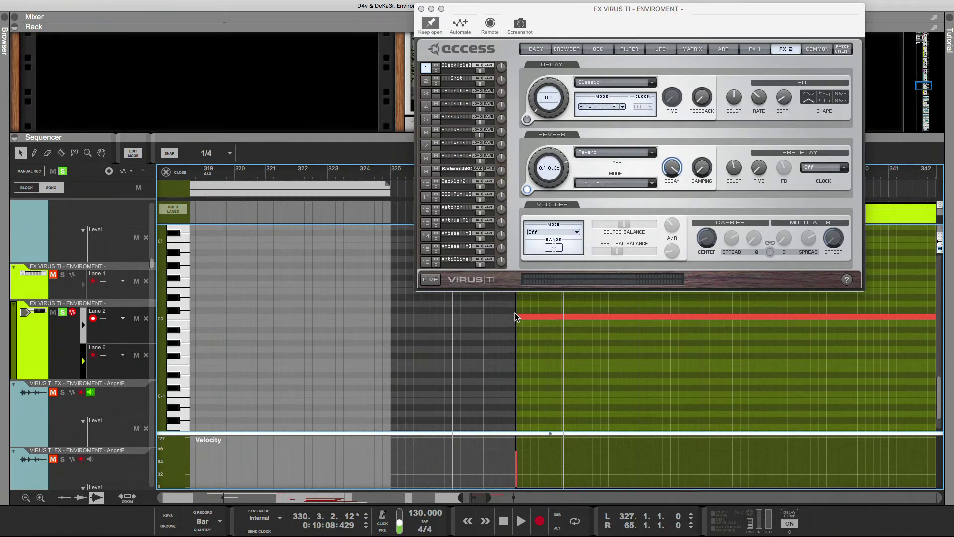
Audition the BlackHole patch with the note at C0
{"action": "key", "text": "space"}
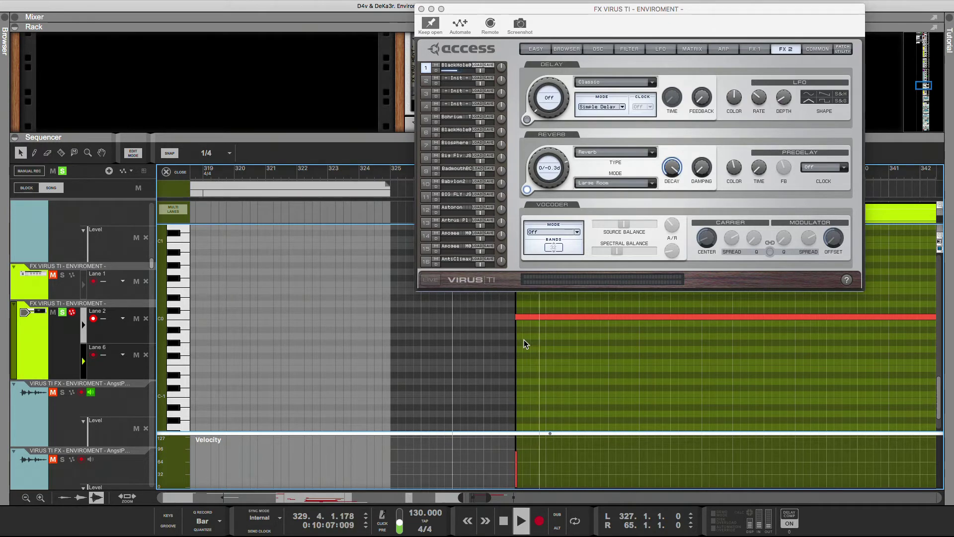
{"action": "scroll", "coordinate": [525, 342], "scroll_direction": "up", "scroll_amount": 2}
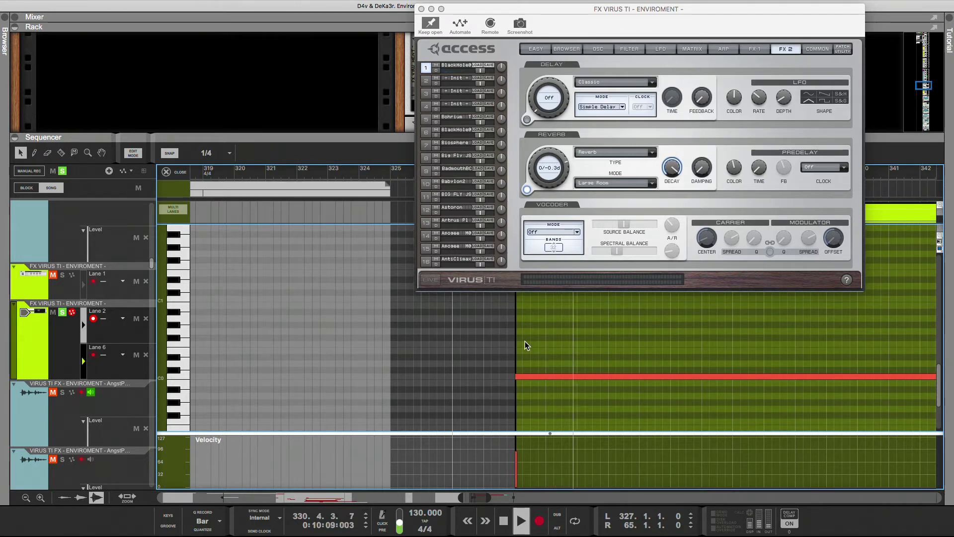
{"action": "key", "text": "space"}
Try the note at C-1, audition it from bar 329, and move it back up to C0
{"action": "scroll", "coordinate": [524, 342], "scroll_direction": "down", "scroll_amount": 1}
{"action": "left_click_drag", "start_coordinate": [523, 343], "coordinate": [526, 413]}
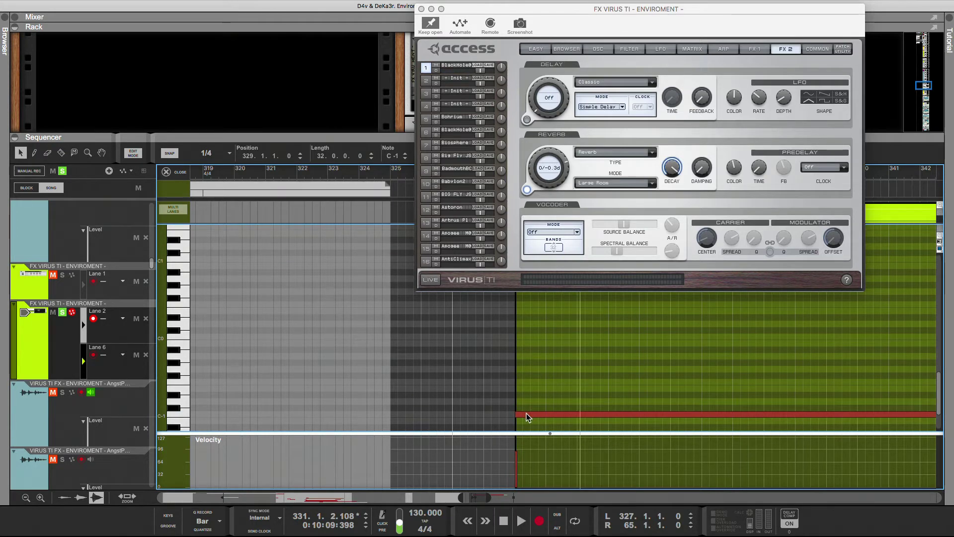
{"action": "left_click_drag", "start_coordinate": [543, 12], "coordinate": [121, 4]}
{"action": "left_click", "coordinate": [518, 185]}
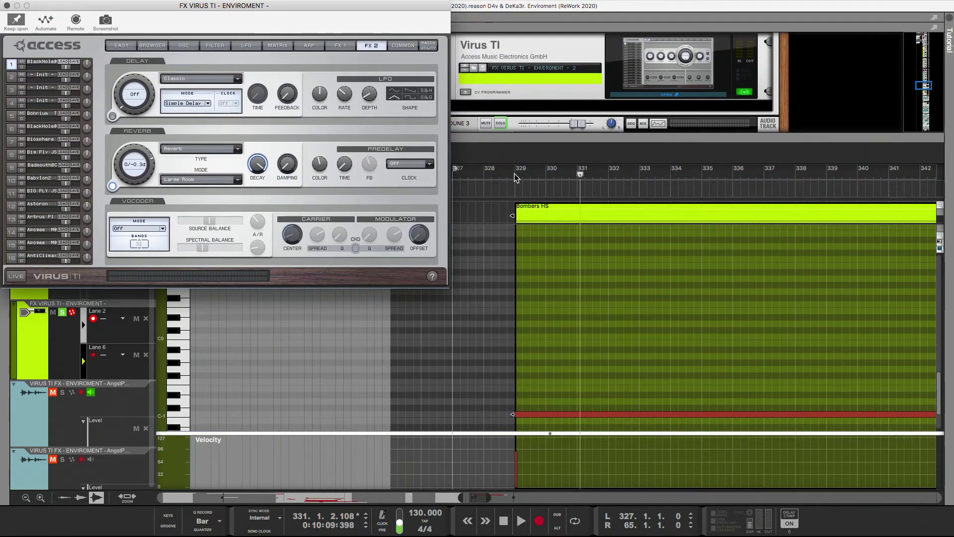
{"action": "key", "text": "space"}
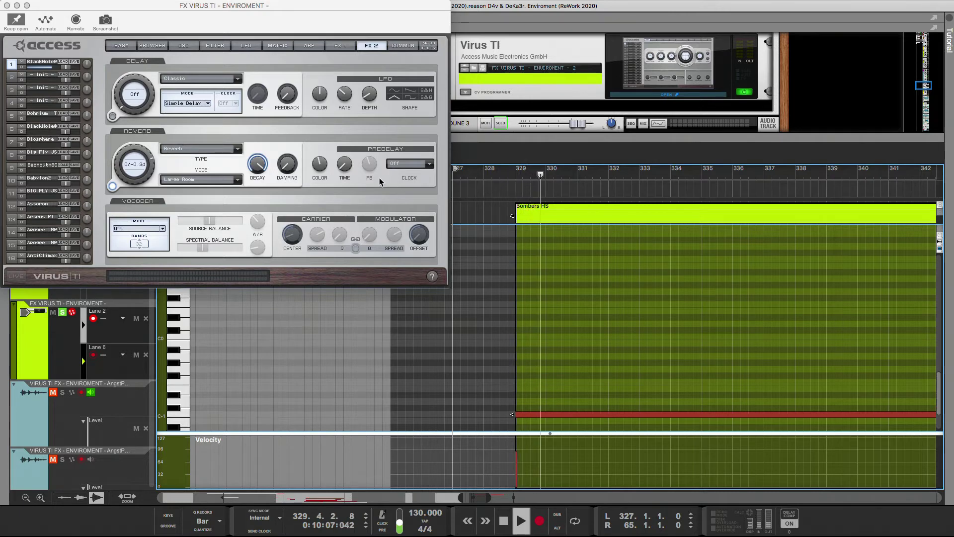
{"action": "key", "text": "space"}
{"action": "left_click_drag", "start_coordinate": [527, 420], "coordinate": [527, 341]}
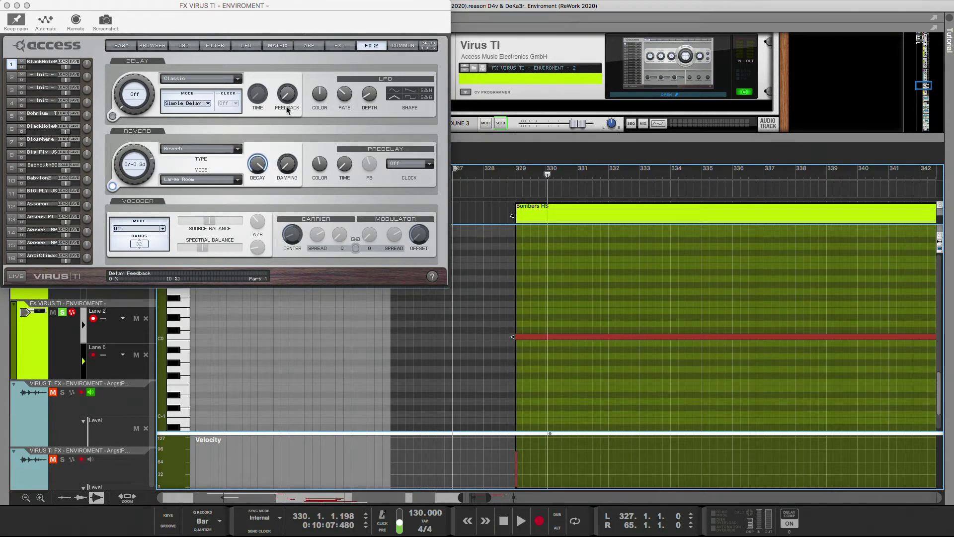
Switch the BlackHole patch's reverb back off and audition the C0 note from just before bar 329
{"action": "left_click", "coordinate": [512, 179]}
{"action": "key", "text": "space"}
{"action": "left_click", "coordinate": [502, 179]}
{"action": "key", "text": "space"}
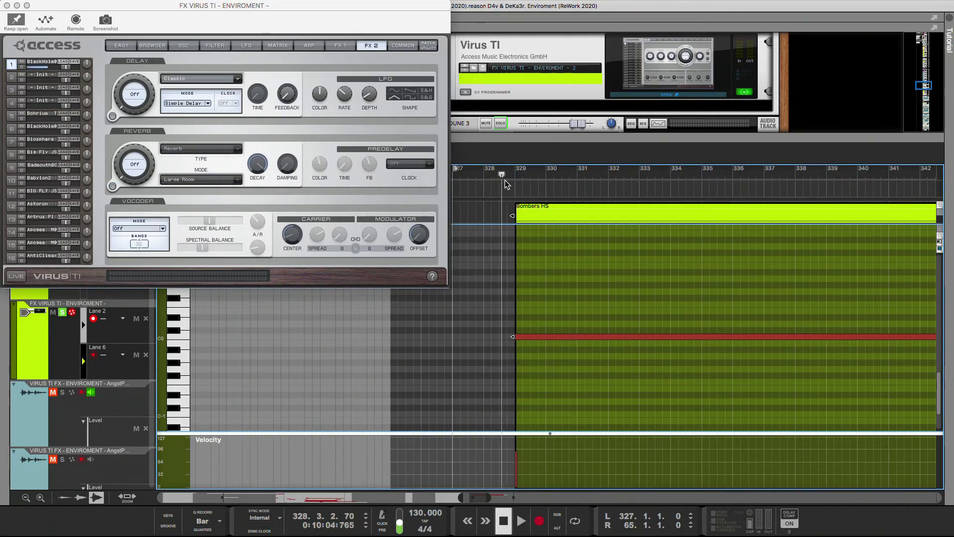
{"action": "key", "text": "space"}
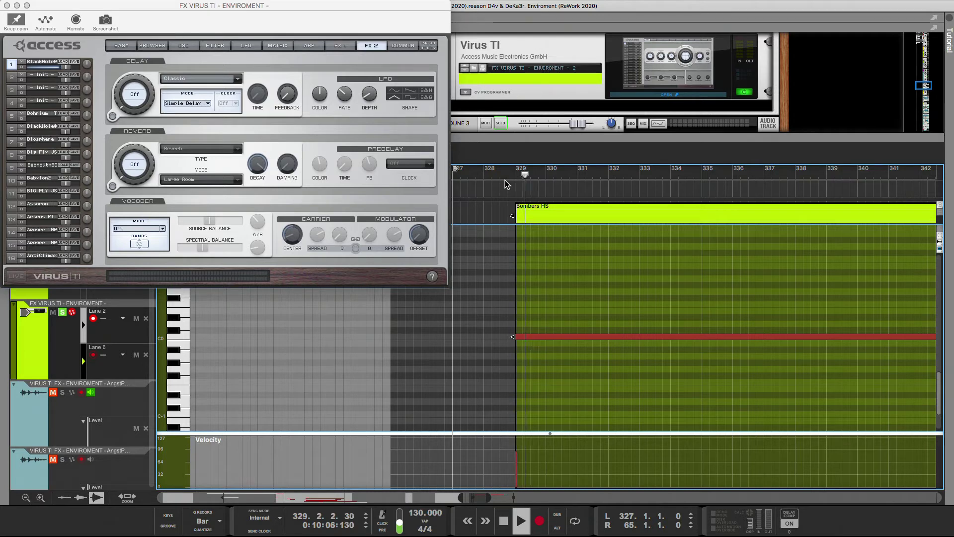
{"action": "key", "text": "space"}
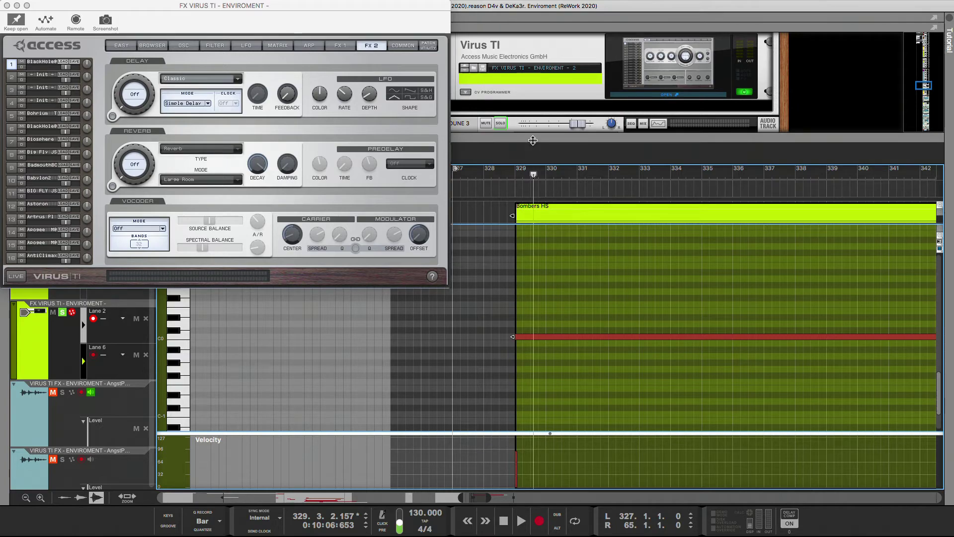
Enlarge the rack area above the sequencer, and leave the note editor for the arrangement of all tracks
{"action": "left_click_drag", "start_coordinate": [532, 141], "coordinate": [477, 223]}
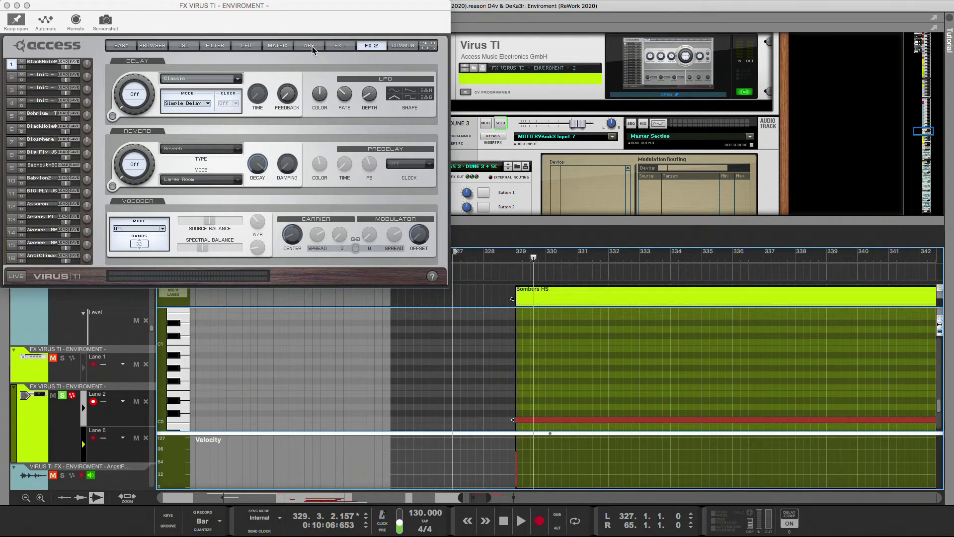
{"action": "left_click_drag", "start_coordinate": [314, 7], "coordinate": [491, 7]}
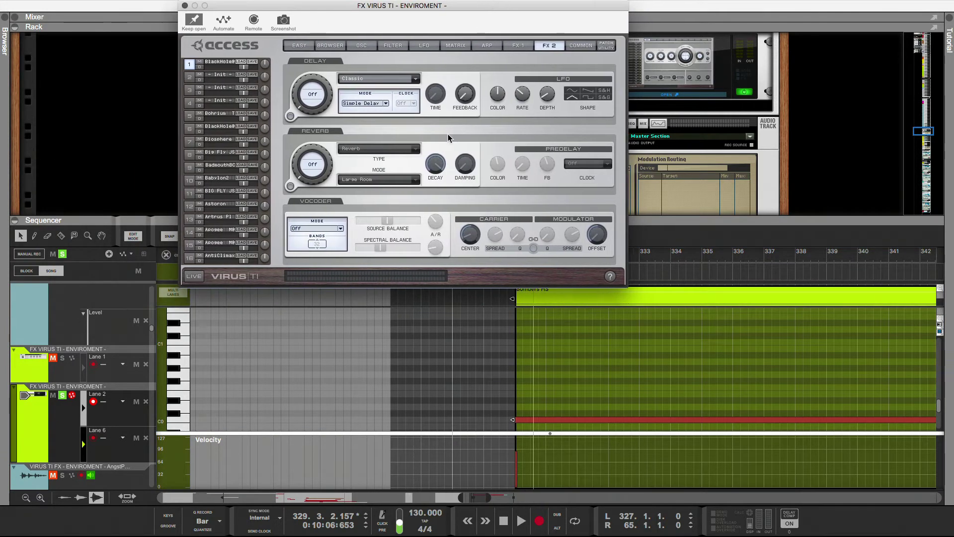
{"action": "key", "text": "shift+Tab"}
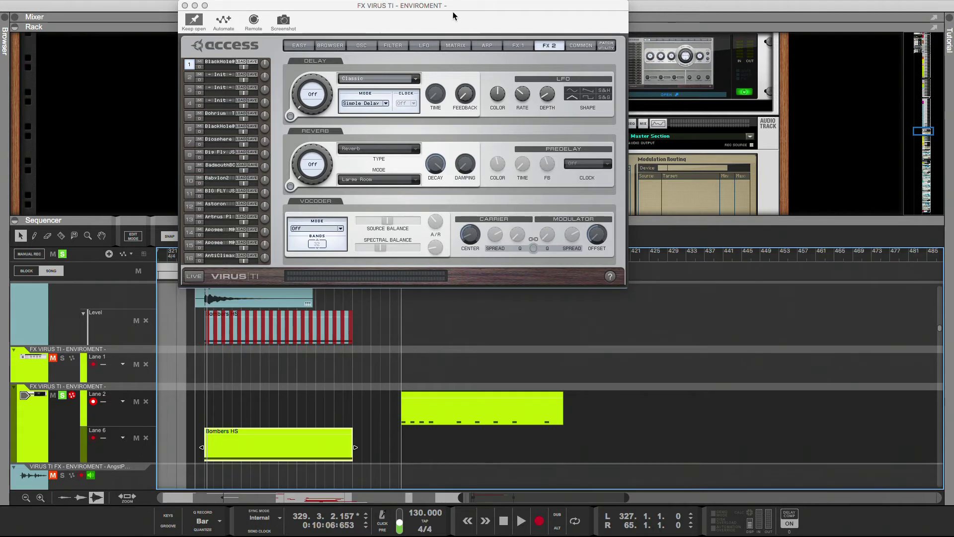
{"action": "left_click_drag", "start_coordinate": [454, 7], "coordinate": [239, 8]}
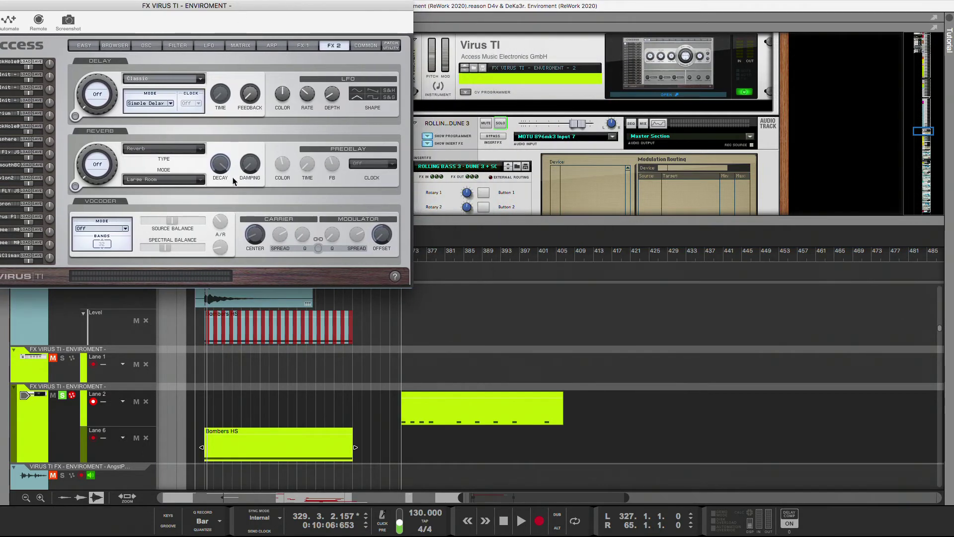
{"action": "scroll", "coordinate": [195, 422], "scroll_direction": "down", "scroll_amount": 3}
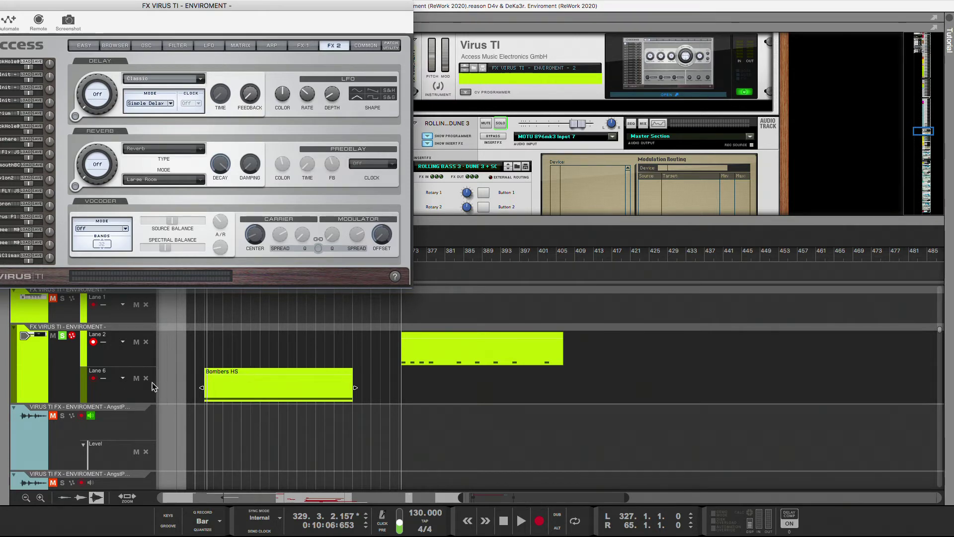
Add three new note lanes to the soloed FX VIRUS TI - ENVIROMENT track
{"action": "right_click", "coordinate": [110, 393]}
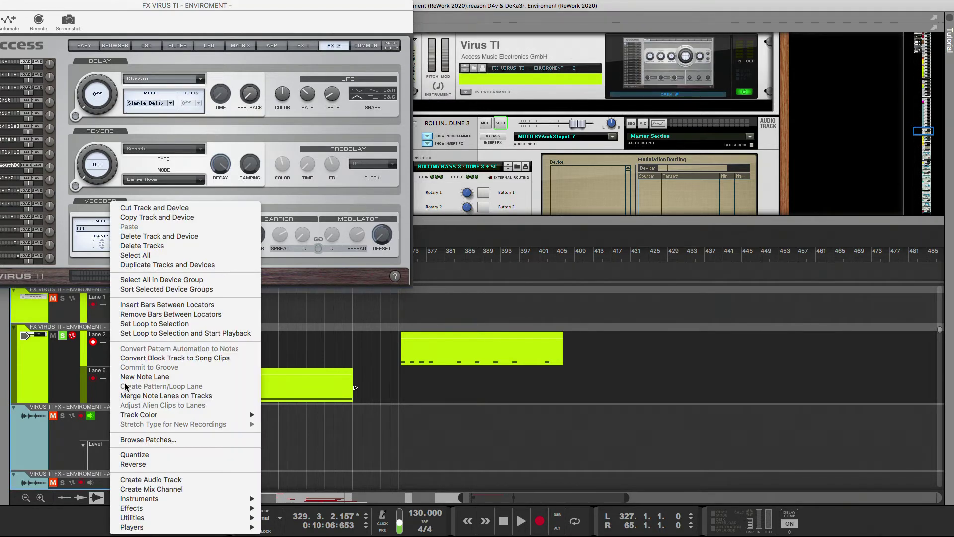
{"action": "left_click", "coordinate": [119, 401]}
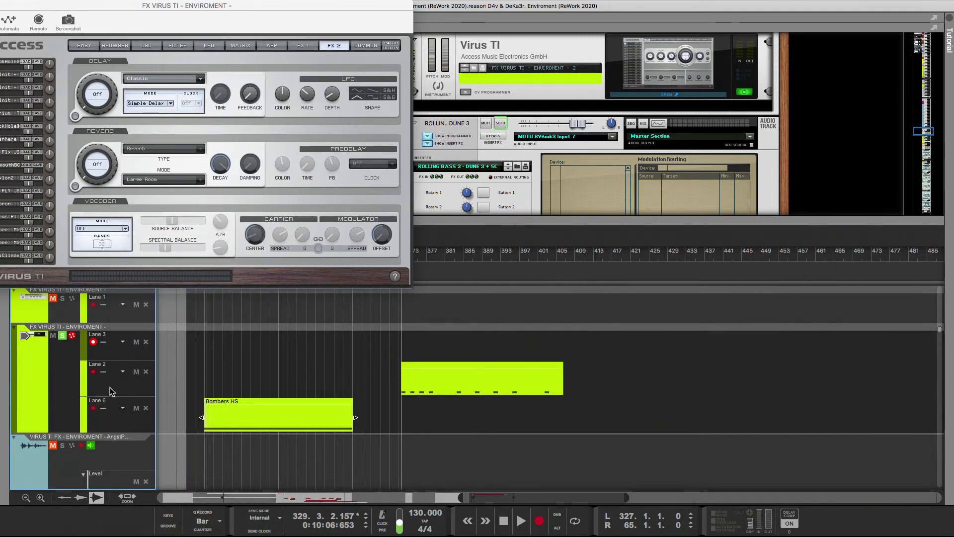
{"action": "right_click", "coordinate": [111, 389]}
{"action": "left_click", "coordinate": [123, 381]}
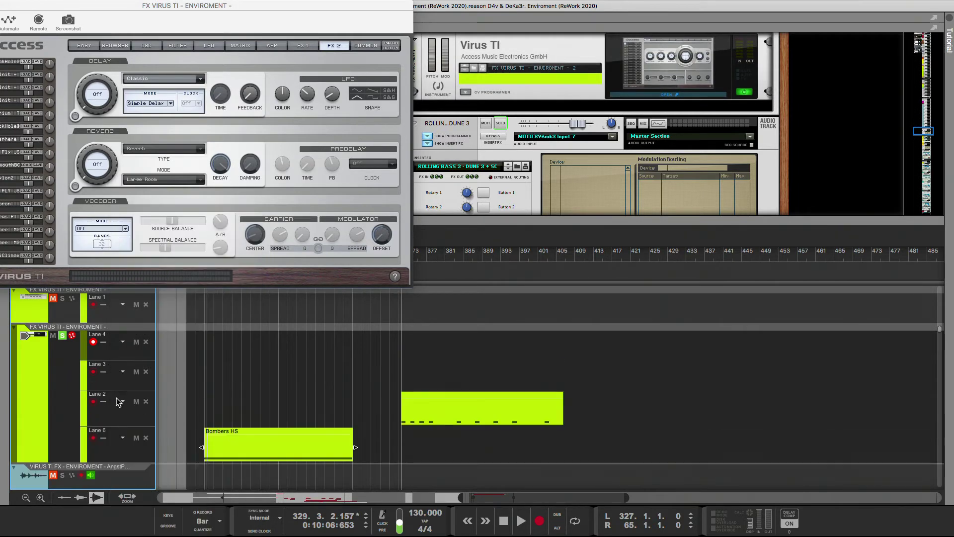
{"action": "right_click", "coordinate": [116, 422]}
{"action": "left_click", "coordinate": [147, 418]}
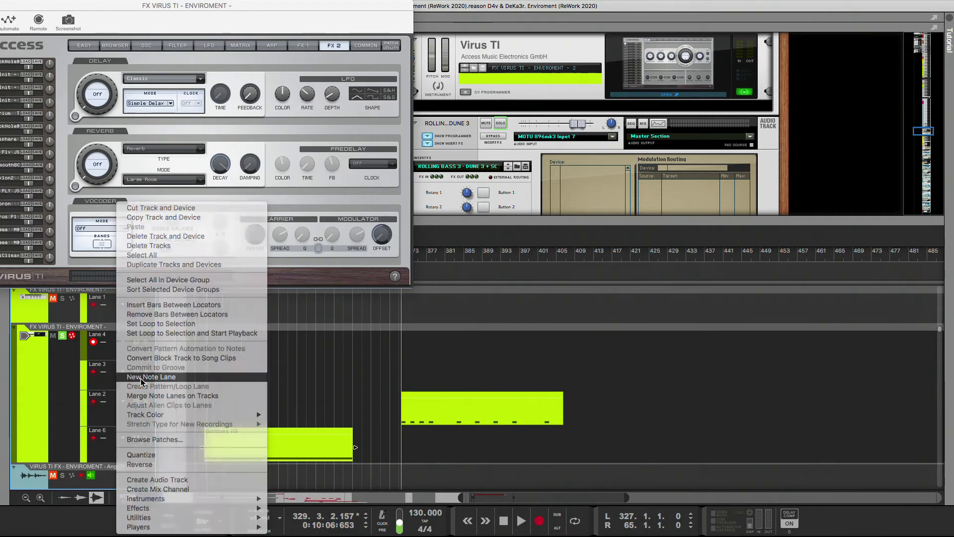
Select the VIRUS TI FX - ENVIROMENT - AngstP… audio track directly below the note lanes, so it is armed for recording
{"action": "scroll", "coordinate": [148, 419], "scroll_direction": "down", "scroll_amount": 2}
{"action": "scroll", "coordinate": [147, 418], "scroll_direction": "down", "scroll_amount": 2}
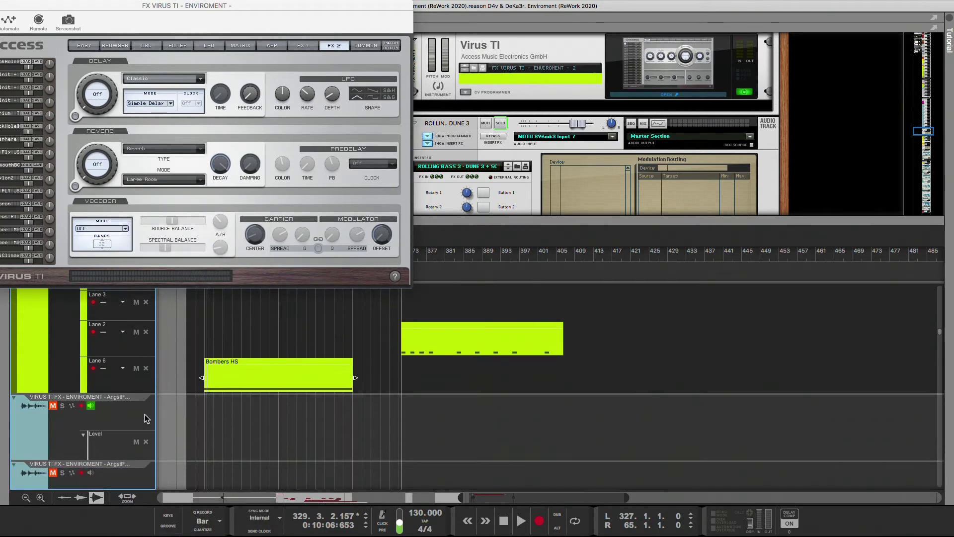
{"action": "left_click", "coordinate": [115, 423]}
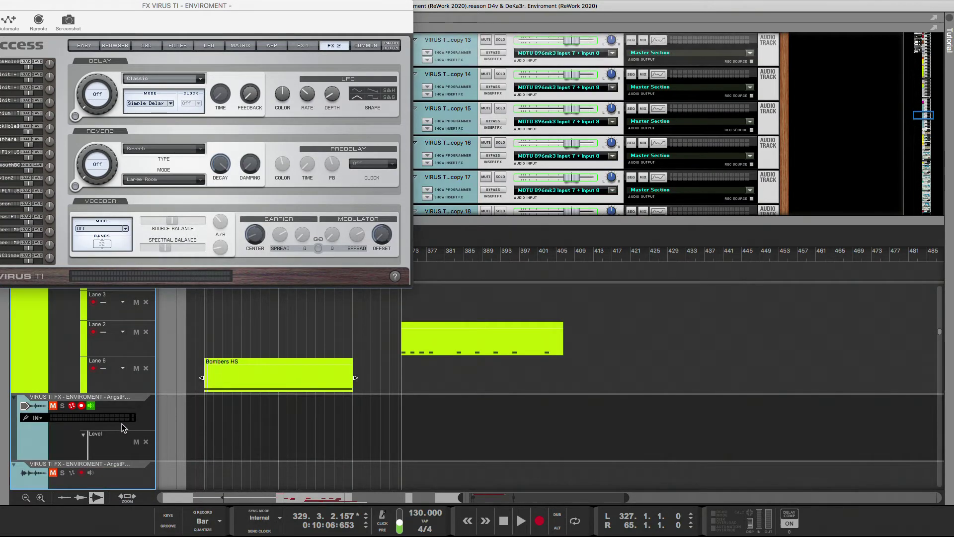
{"action": "right_click", "coordinate": [121, 425]}
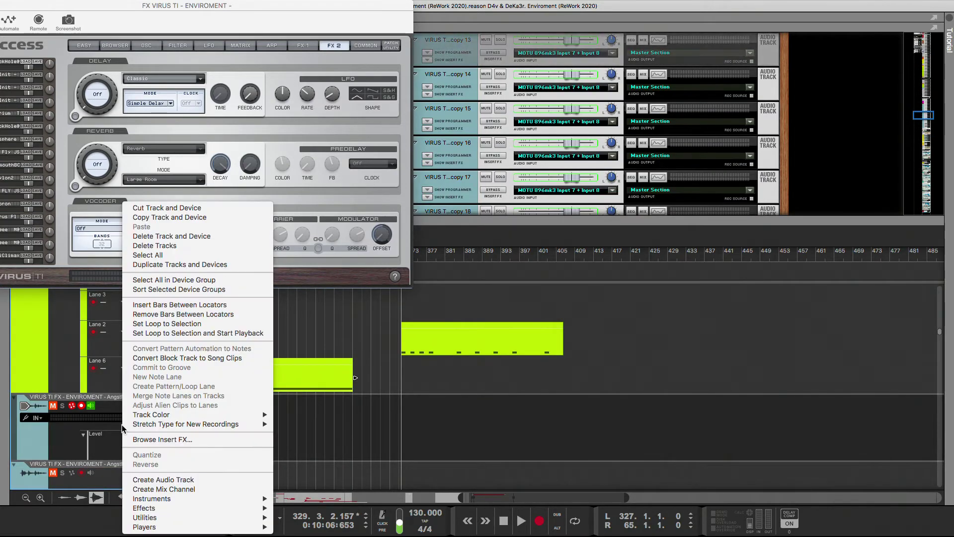
{"action": "right_click", "coordinate": [70, 438]}
{"action": "right_click", "coordinate": [70, 442]}
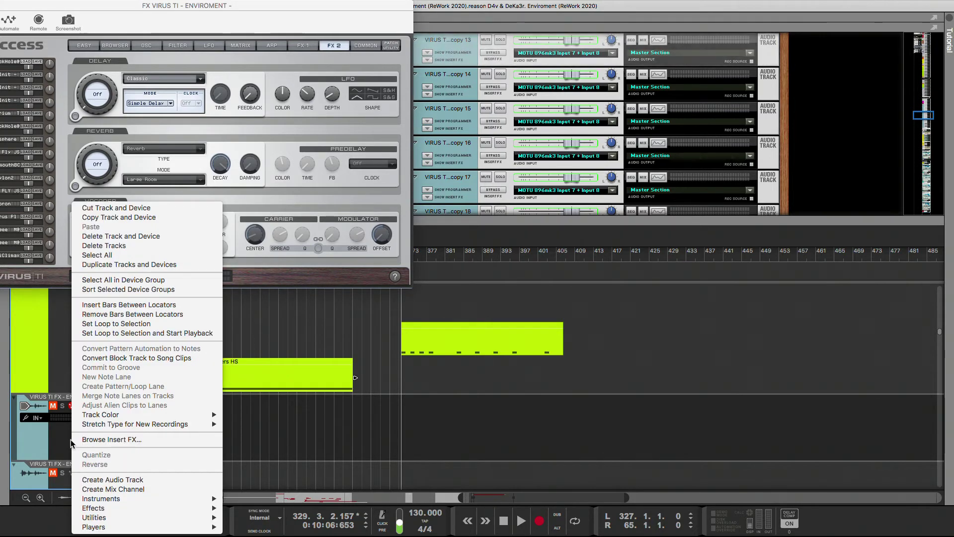
{"action": "left_click", "coordinate": [65, 442]}
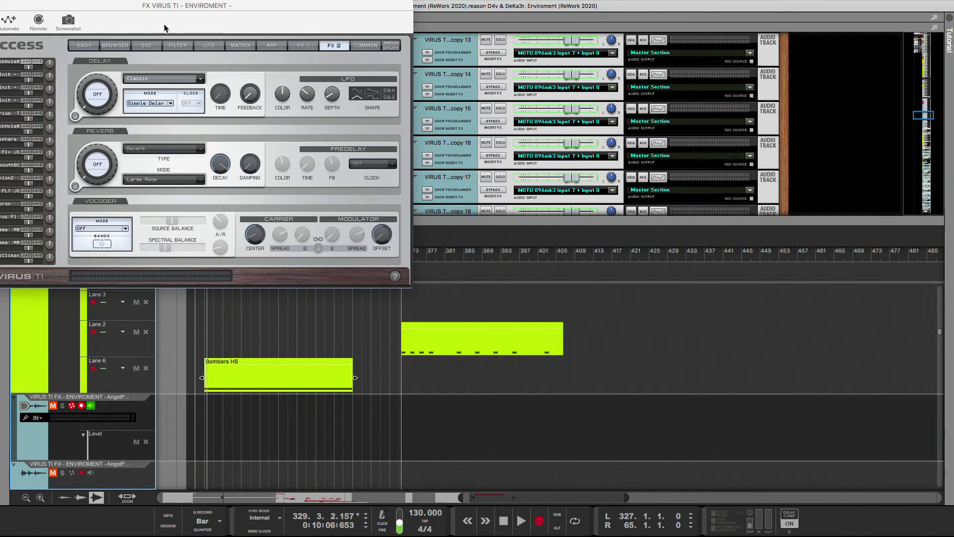
Bring the Virus part list fully into view and store the BlackHole patch in the FX ENVIROM library bank, just below Bombers HS
{"action": "left_click_drag", "start_coordinate": [165, 10], "coordinate": [205, 10]}
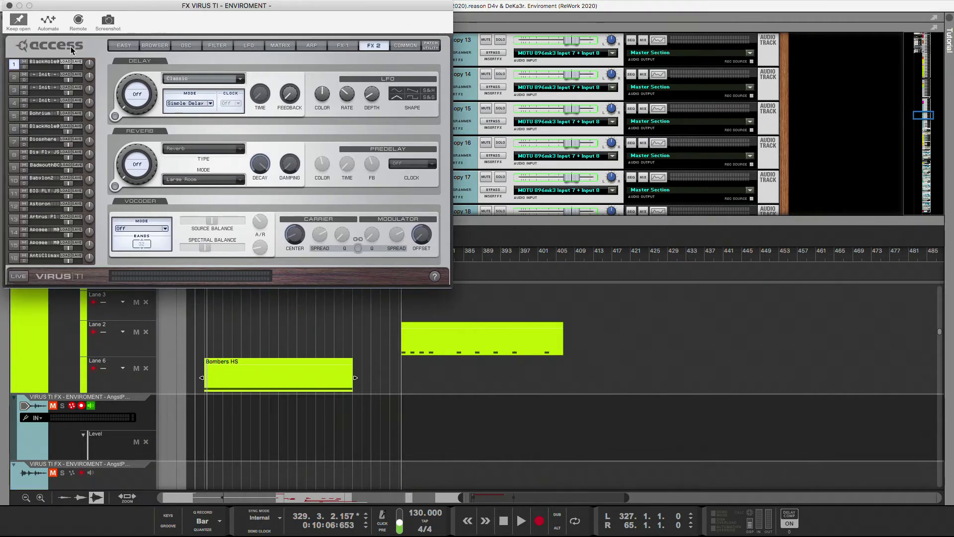
{"action": "right_click", "coordinate": [45, 62]}
{"action": "left_click", "coordinate": [57, 100]}
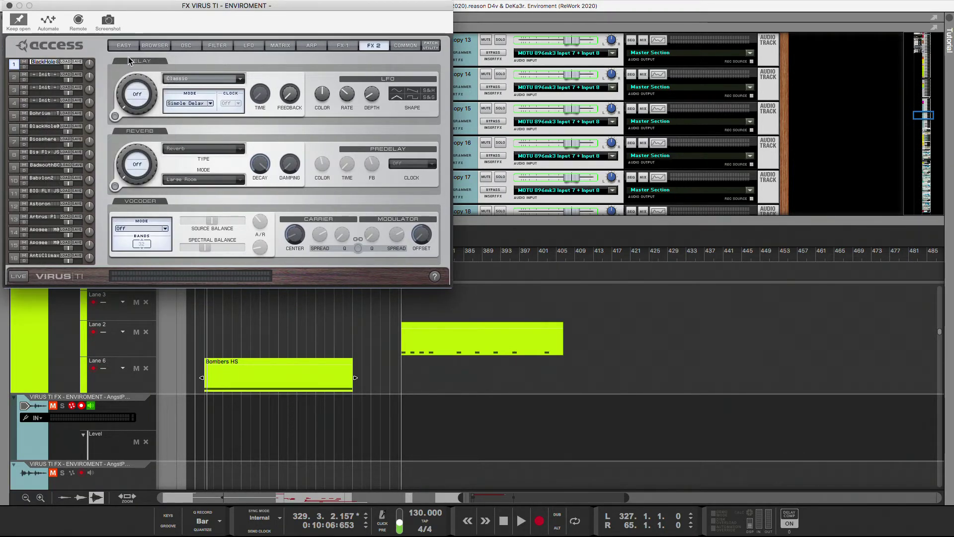
{"action": "left_click", "coordinate": [225, 47]}
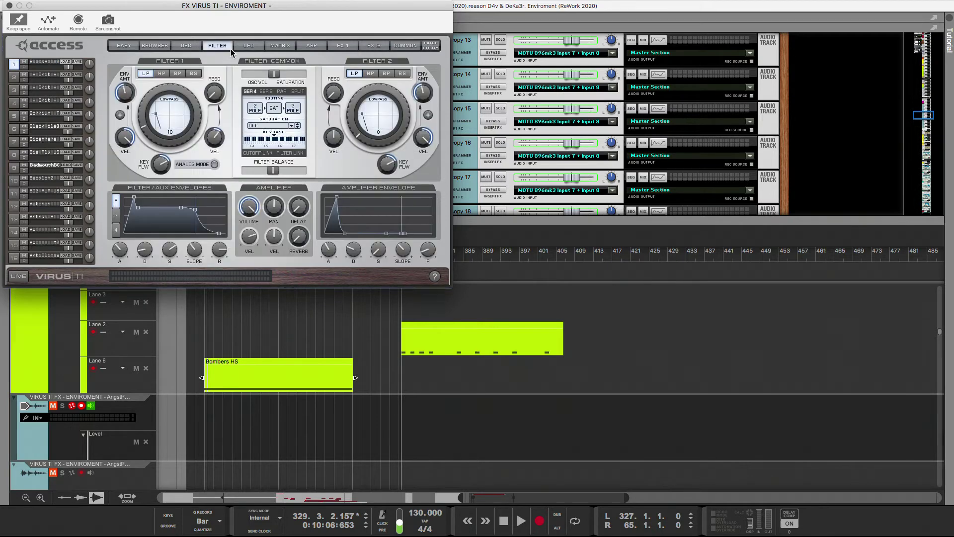
{"action": "left_click", "coordinate": [148, 46]}
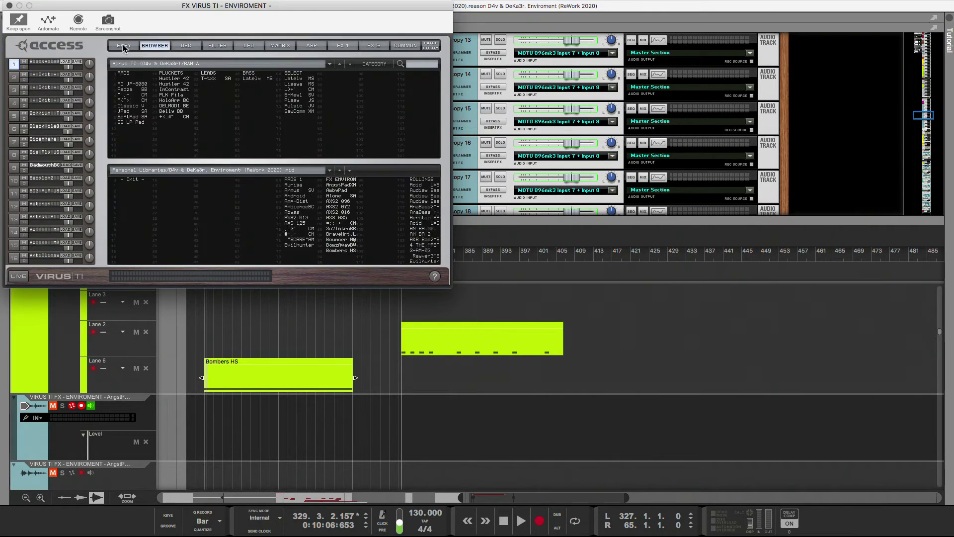
{"action": "left_click_drag", "start_coordinate": [50, 63], "coordinate": [332, 256]}
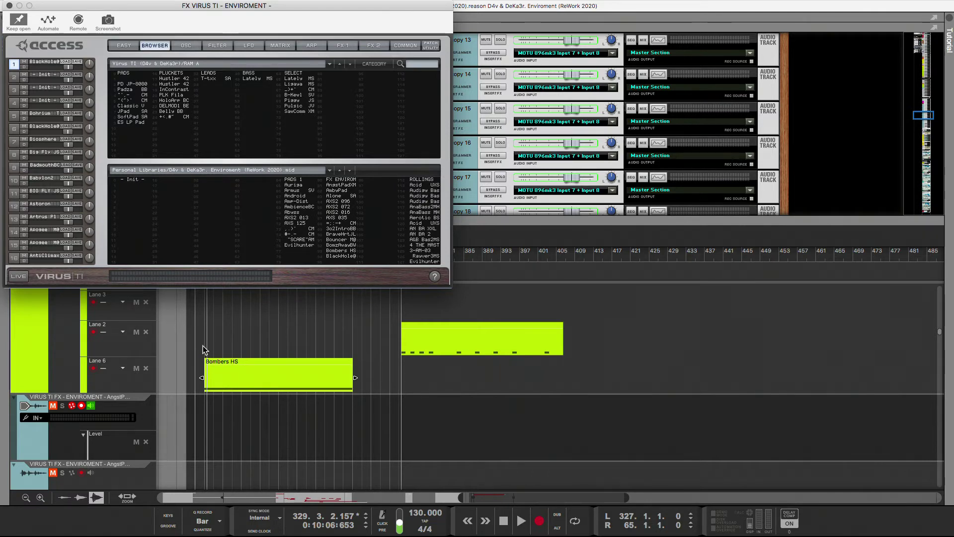
Record a trial BlackHole take from bar 327 on the armed audio track, and delete the resulting clip
{"action": "key", "text": "space"}
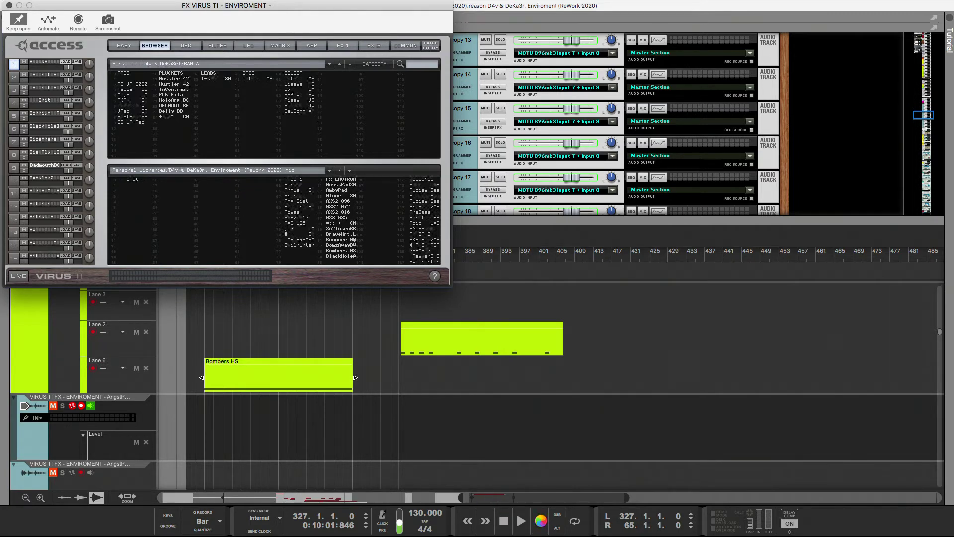
{"action": "left_click", "coordinate": [540, 522]}
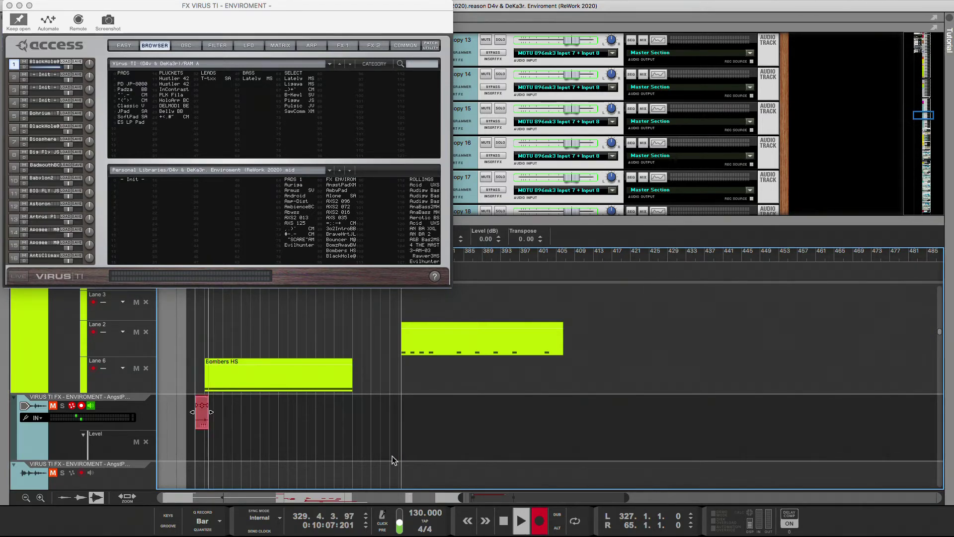
{"action": "key", "text": "space"}
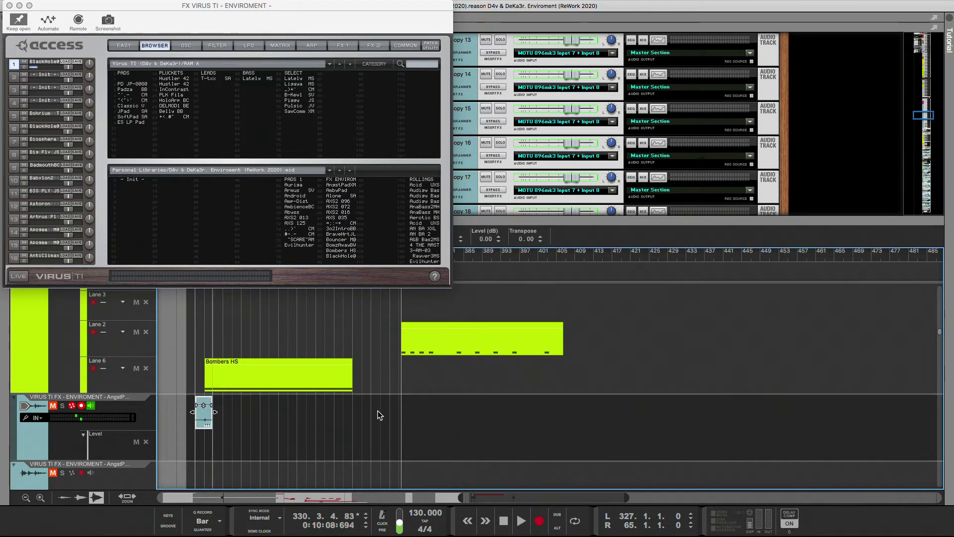
{"action": "left_click", "coordinate": [214, 420]}
{"action": "key", "text": "Delete"}
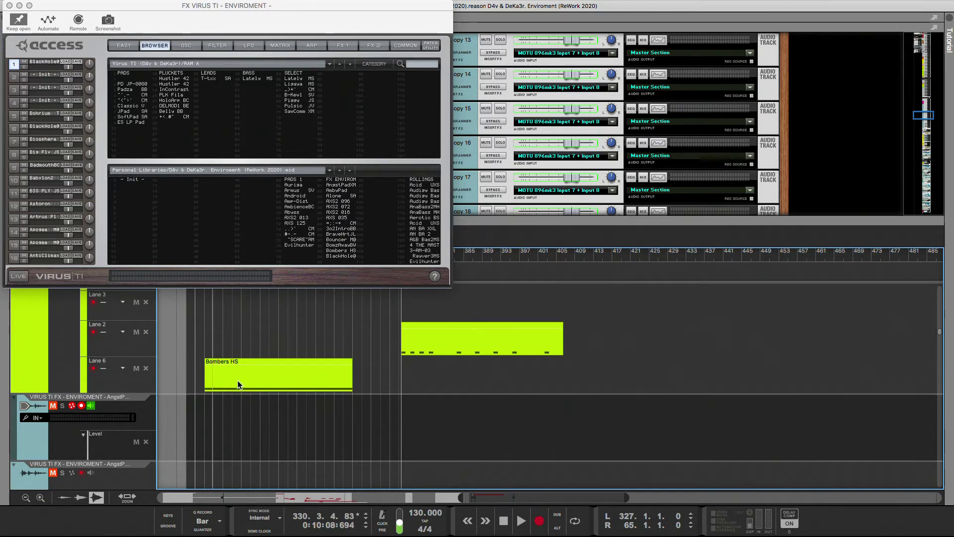
Raise the part volume of part 1 and store BlackHole again in the FX ENVIROM slot below Bombers HS
{"action": "left_click", "coordinate": [212, 45]}
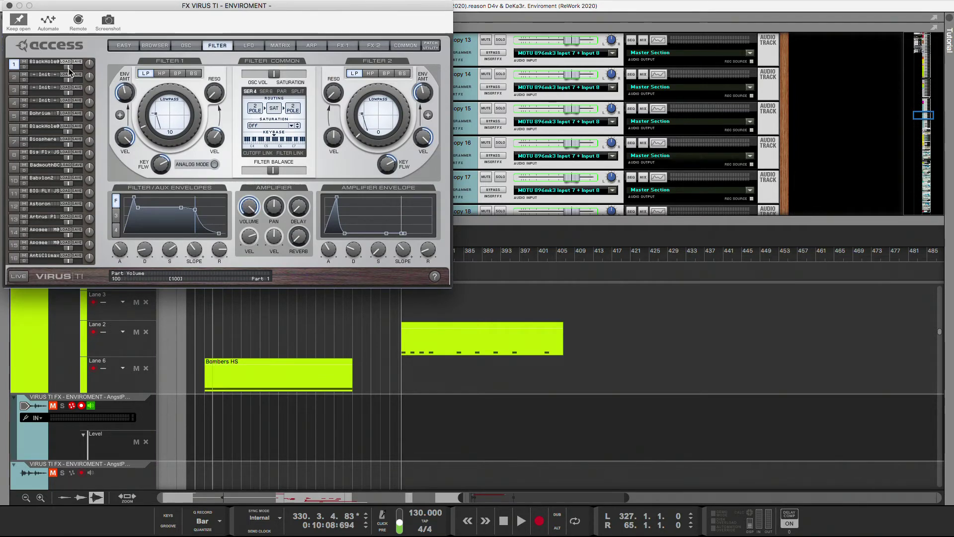
{"action": "left_click", "coordinate": [155, 45]}
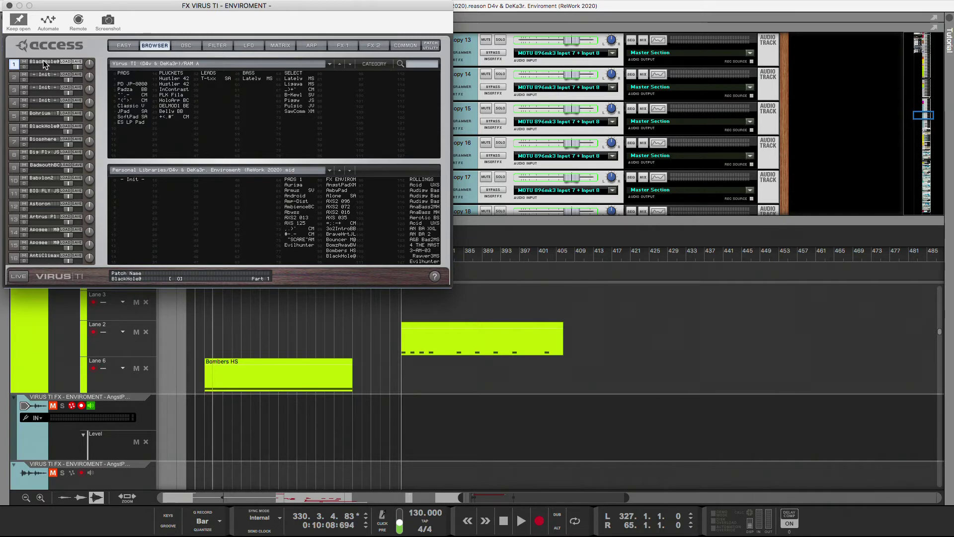
{"action": "left_click_drag", "start_coordinate": [44, 61], "coordinate": [340, 258]}
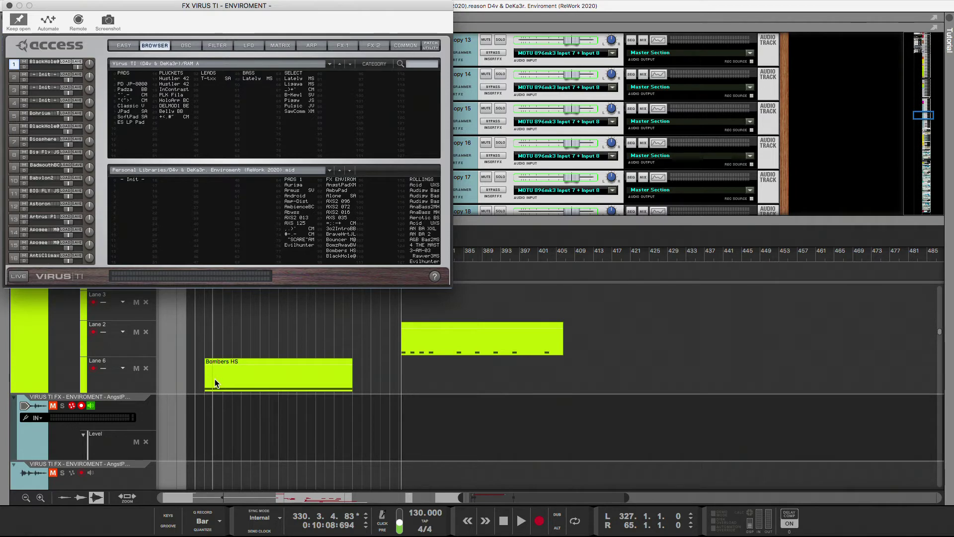
Record BlackHole from bar 327 to about bar 330 on the armed audio track, and move the clip to about bar 339
{"action": "key", "text": "KP_0"}
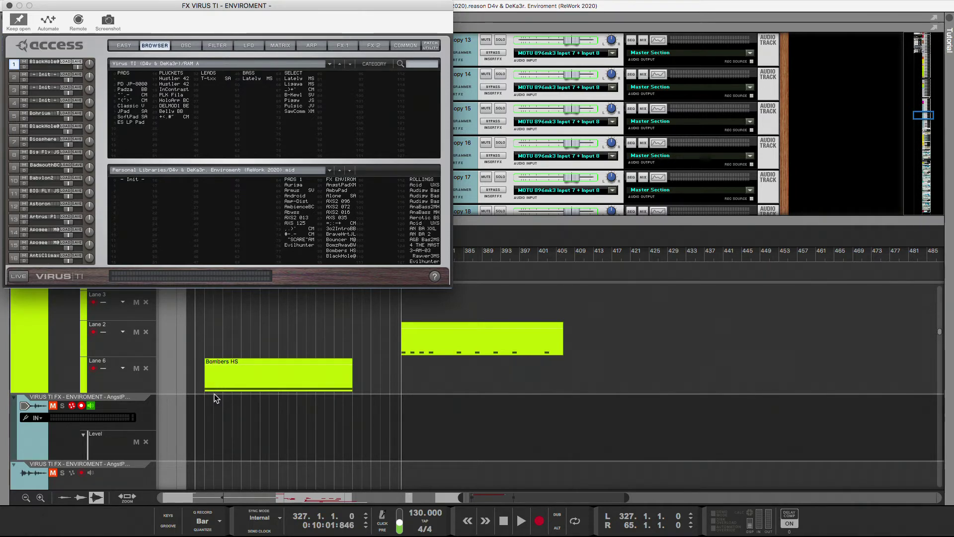
{"action": "left_click", "coordinate": [516, 426]}
{"action": "key", "text": "KP_Multiply"}
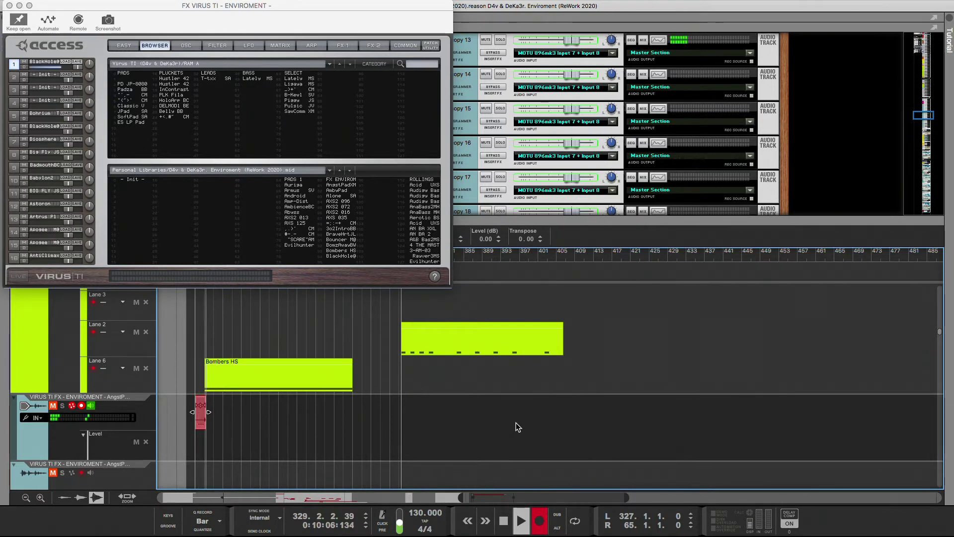
{"action": "left_click", "coordinate": [503, 520]}
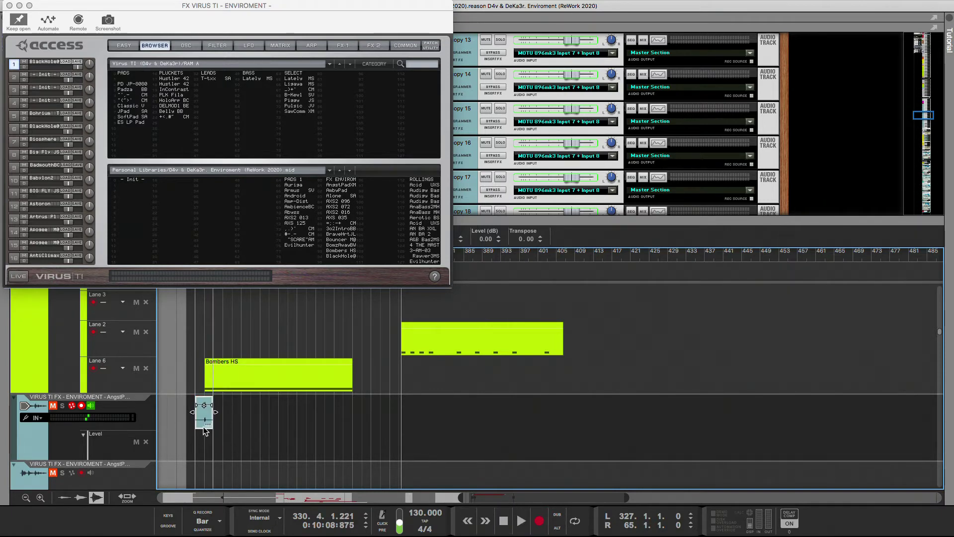
{"action": "left_click_drag", "start_coordinate": [205, 425], "coordinate": [264, 428]}
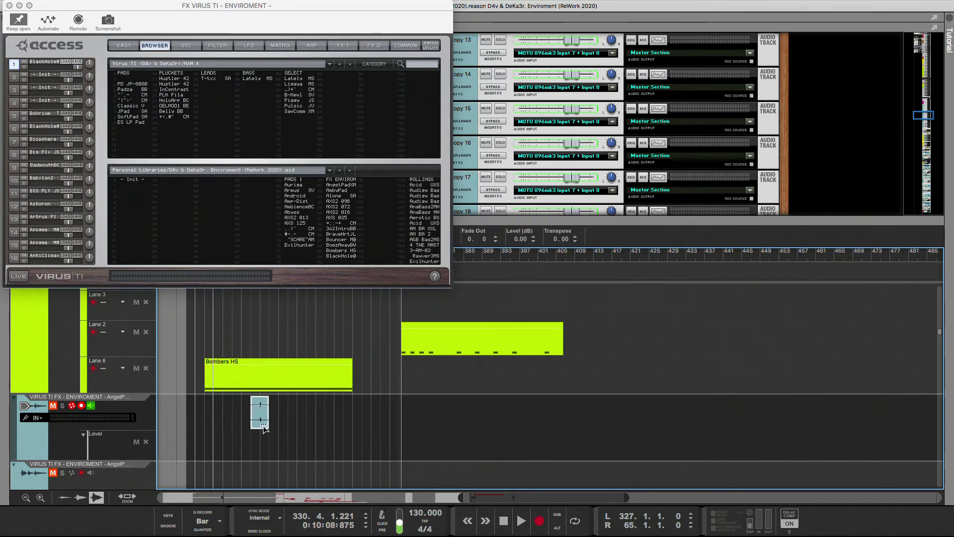
Copy the Bombers HS note clip from Lane 6 up to Lane 2 at the same bar position
{"action": "right_click", "coordinate": [144, 419]}
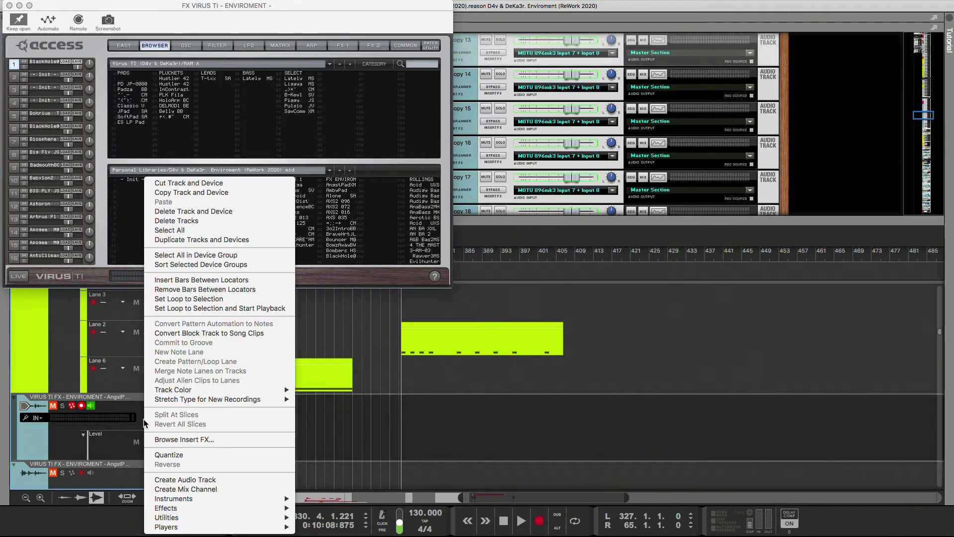
{"action": "left_click", "coordinate": [133, 408]}
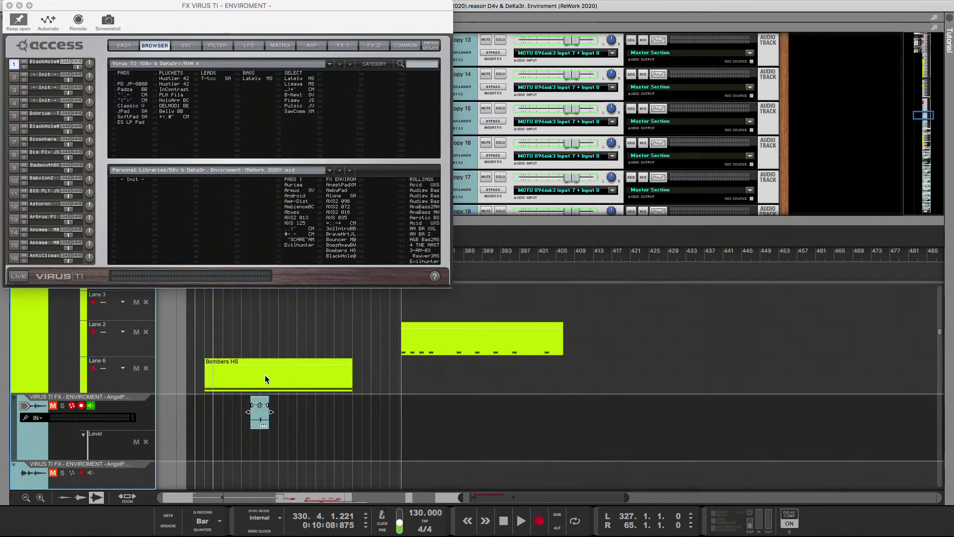
{"action": "left_click", "coordinate": [263, 360]}
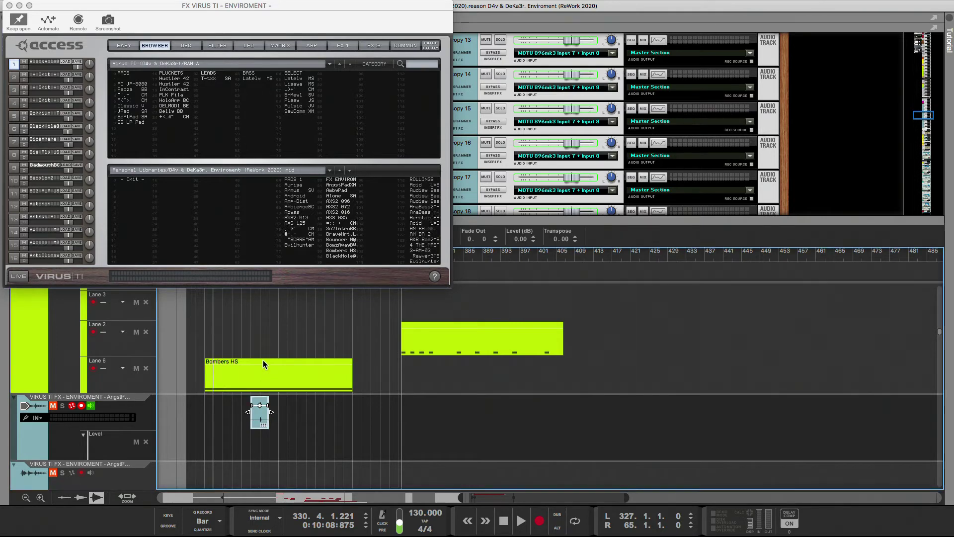
{"action": "left_click_drag", "start_coordinate": [263, 363], "coordinate": [264, 347]}
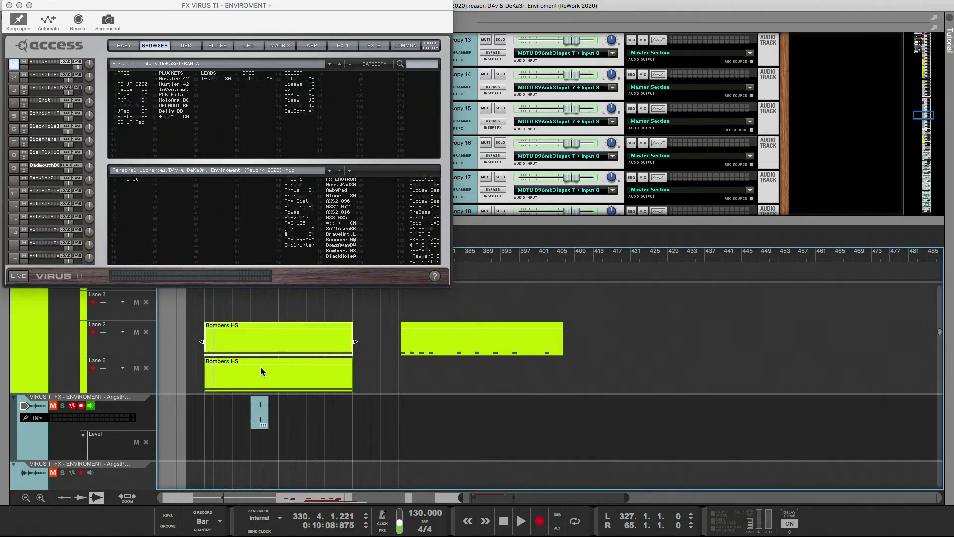
Add mute and solo automation lanes to the armed audio track, and move the Lane 6 Bombers HS clip onto the mute lane
{"action": "right_click", "coordinate": [109, 446]}
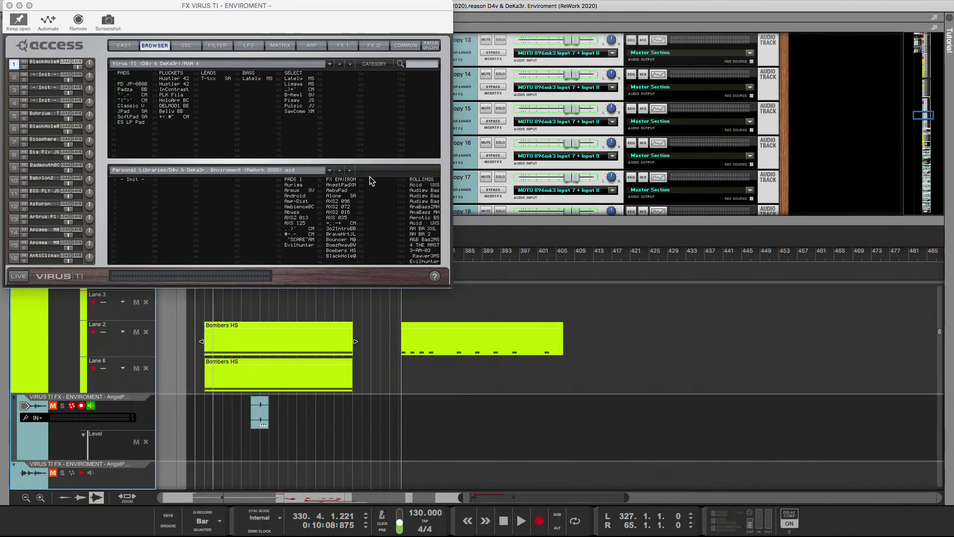
{"action": "right_click", "coordinate": [500, 44]}
{"action": "left_click", "coordinate": [527, 45]}
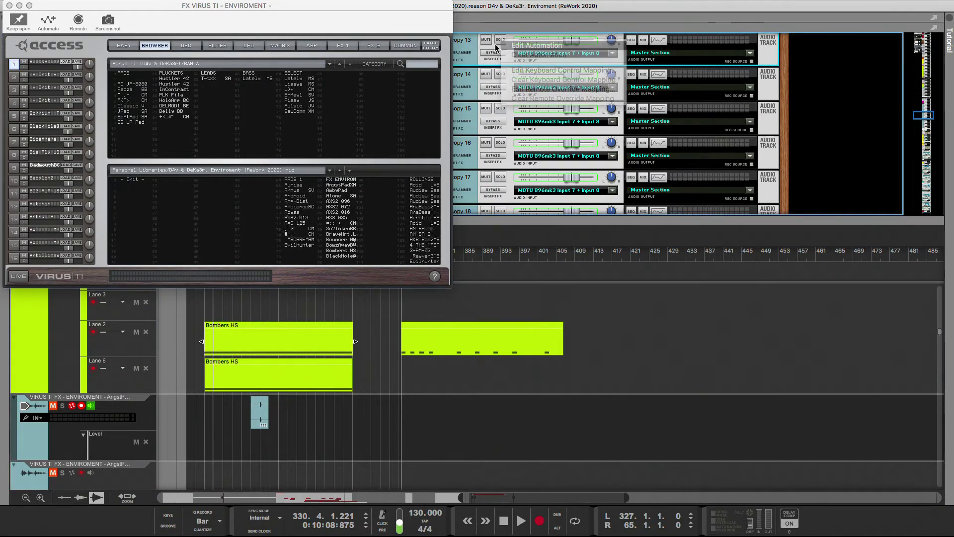
{"action": "right_click", "coordinate": [491, 45]}
{"action": "left_click", "coordinate": [494, 45]}
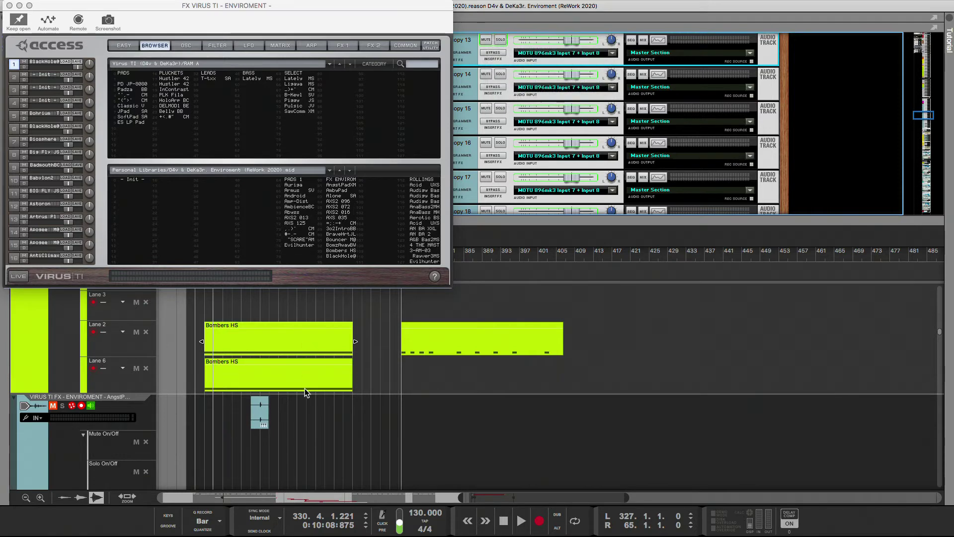
{"action": "left_click_drag", "start_coordinate": [292, 365], "coordinate": [292, 422]}
{"action": "scroll", "coordinate": [288, 383], "scroll_direction": "up", "scroll_amount": 2}
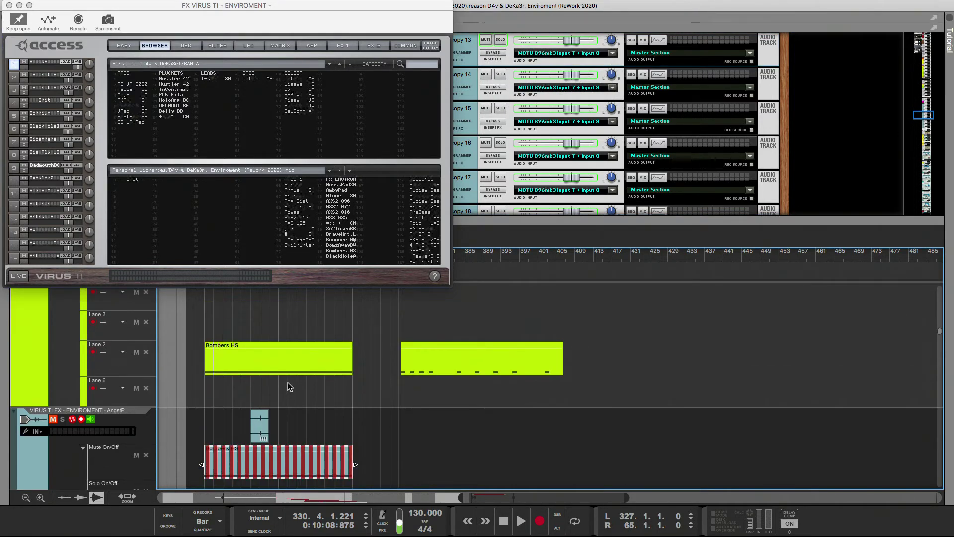
Move the long note in the Lane 2 Bombers HS clip up one octave to C1 and leave clip editing
{"action": "double_click", "coordinate": [287, 363]}
{"action": "scroll", "coordinate": [469, 383], "scroll_direction": "down", "scroll_amount": 5}
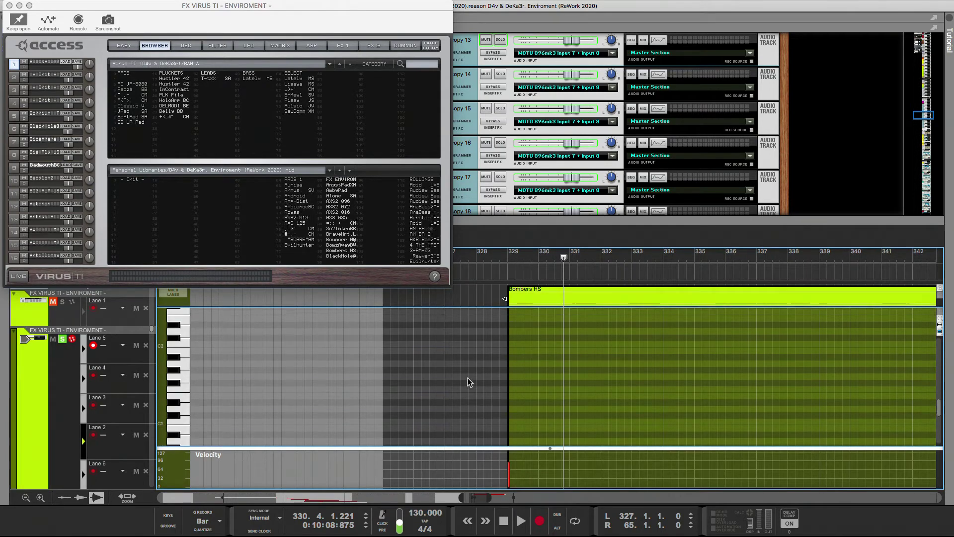
{"action": "scroll", "coordinate": [516, 405], "scroll_direction": "up", "scroll_amount": 1}
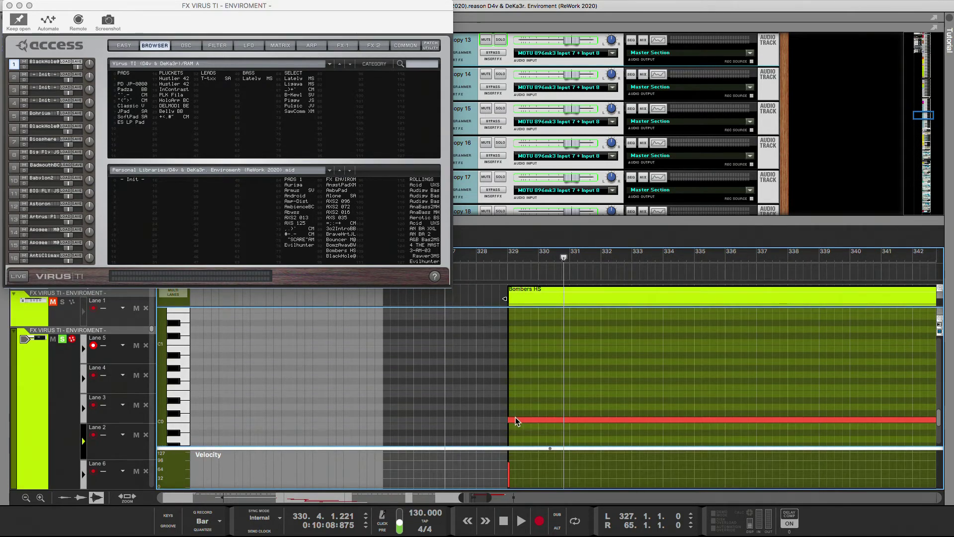
{"action": "left_click_drag", "start_coordinate": [516, 421], "coordinate": [518, 347]}
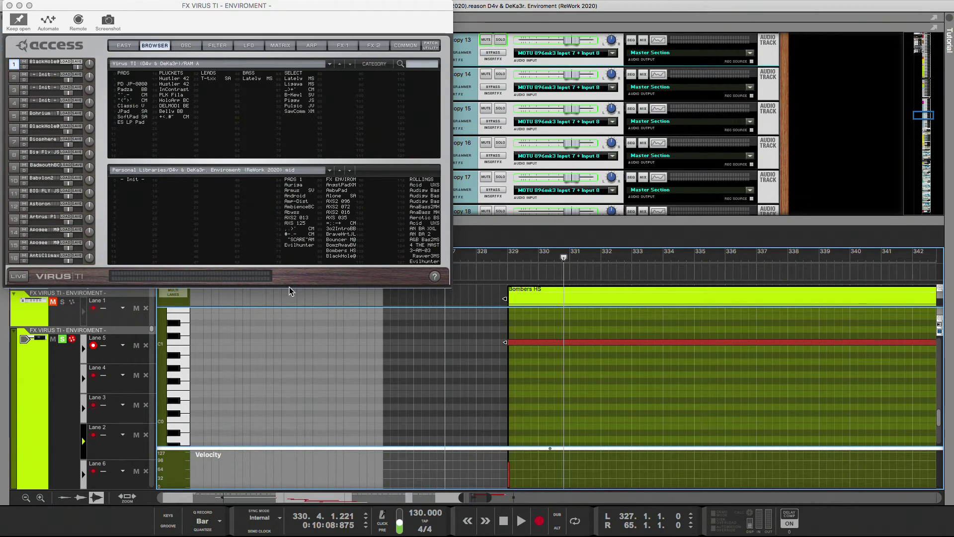
{"action": "left_click_drag", "start_coordinate": [340, 14], "coordinate": [525, 13]}
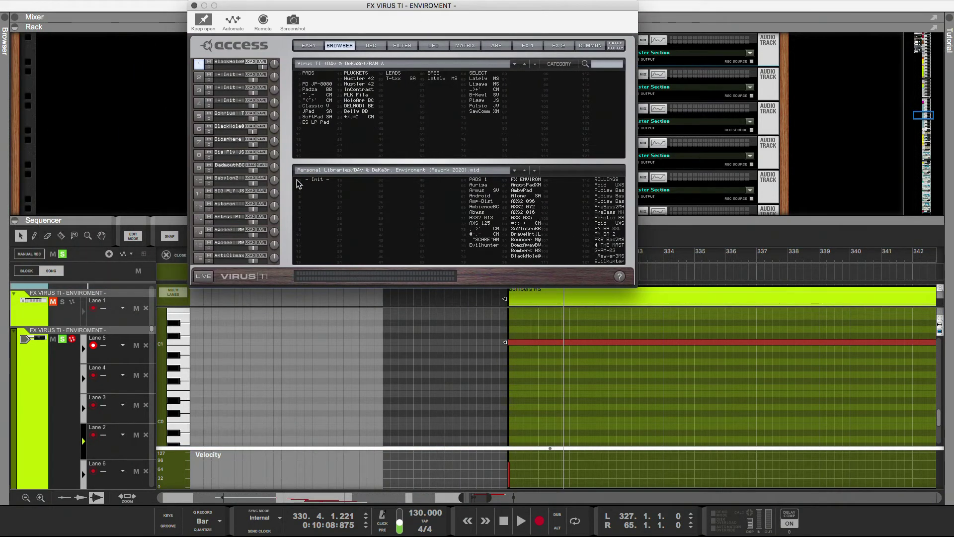
{"action": "left_click", "coordinate": [168, 254]}
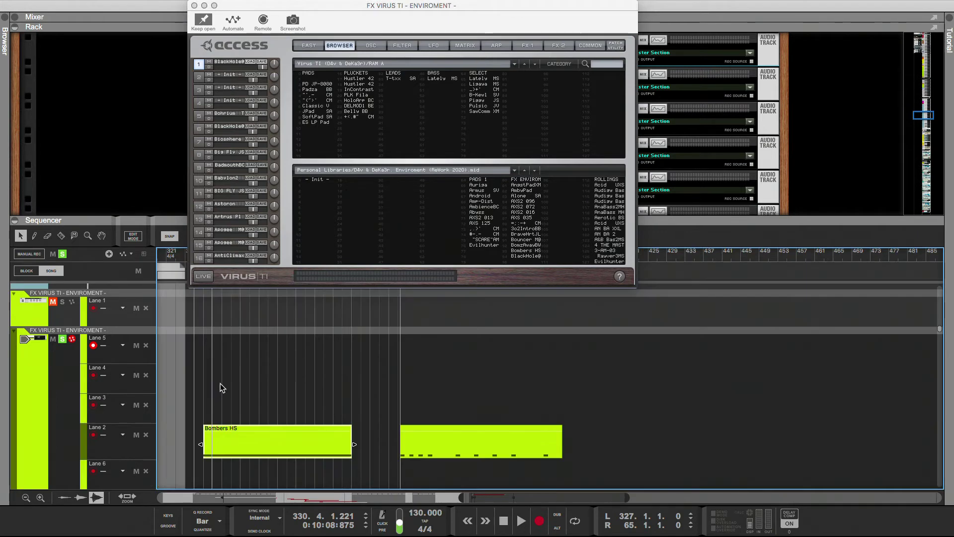
Return the playhead to bar 327, and remove the solo and level automation lanes from the first FX audio track
{"action": "key", "text": "KP_0"}
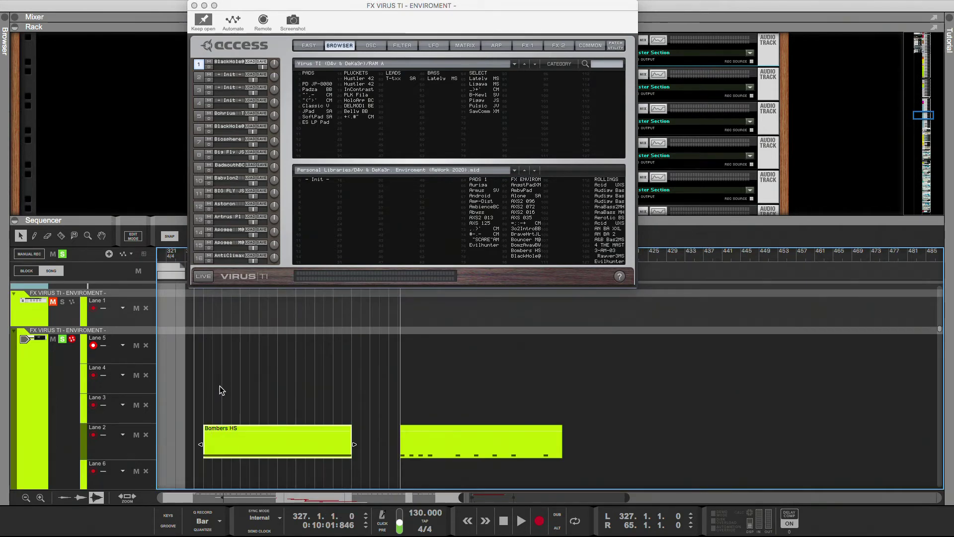
{"action": "scroll", "coordinate": [219, 385], "scroll_direction": "down", "scroll_amount": 2}
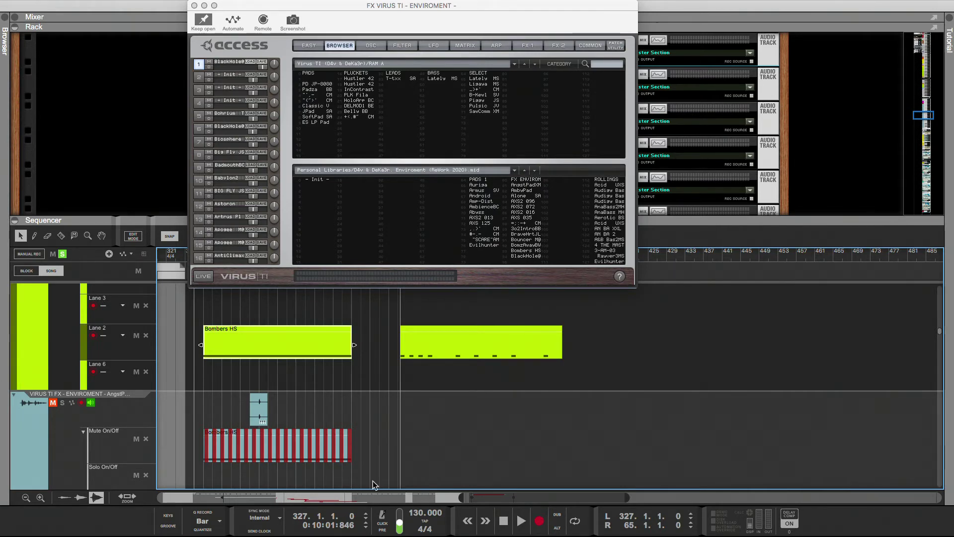
{"action": "left_click", "coordinate": [36, 426]}
{"action": "scroll", "coordinate": [36, 426], "scroll_direction": "down", "scroll_amount": 2}
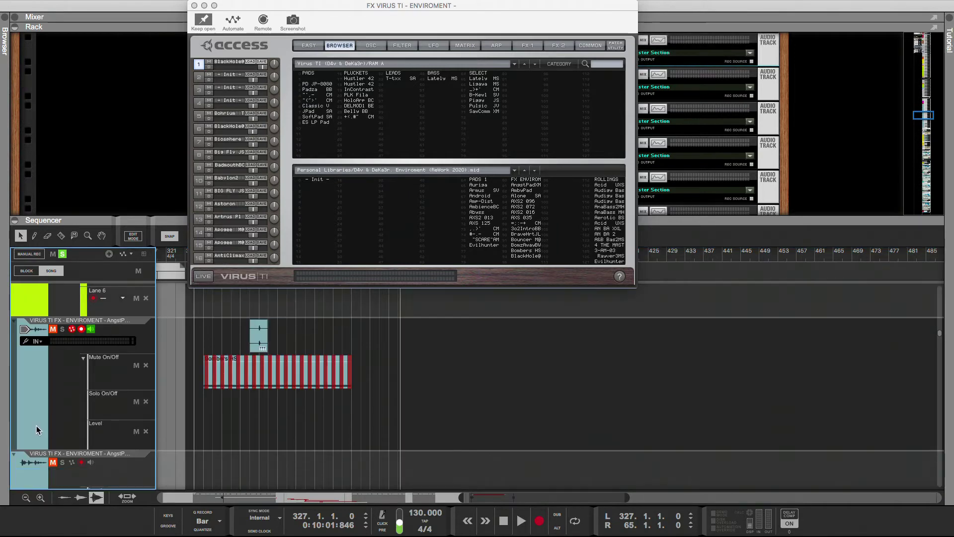
{"action": "scroll", "coordinate": [37, 429], "scroll_direction": "up", "scroll_amount": 1}
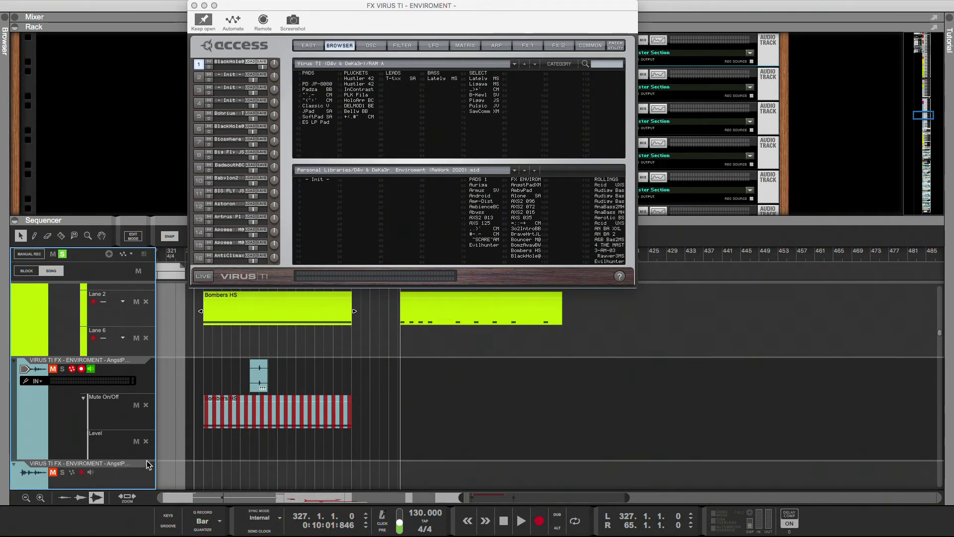
{"action": "left_click", "coordinate": [146, 442]}
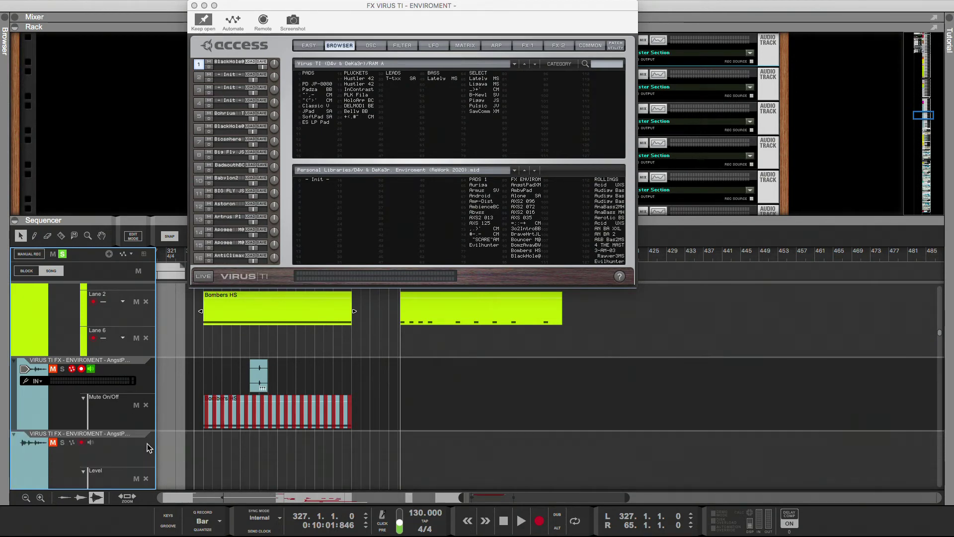
Record BlackHole@ from bar 327 to about bar 330 on the second audio track, and copy the Bombers HS mute-lane clip beneath it
{"action": "left_click", "coordinate": [92, 422]}
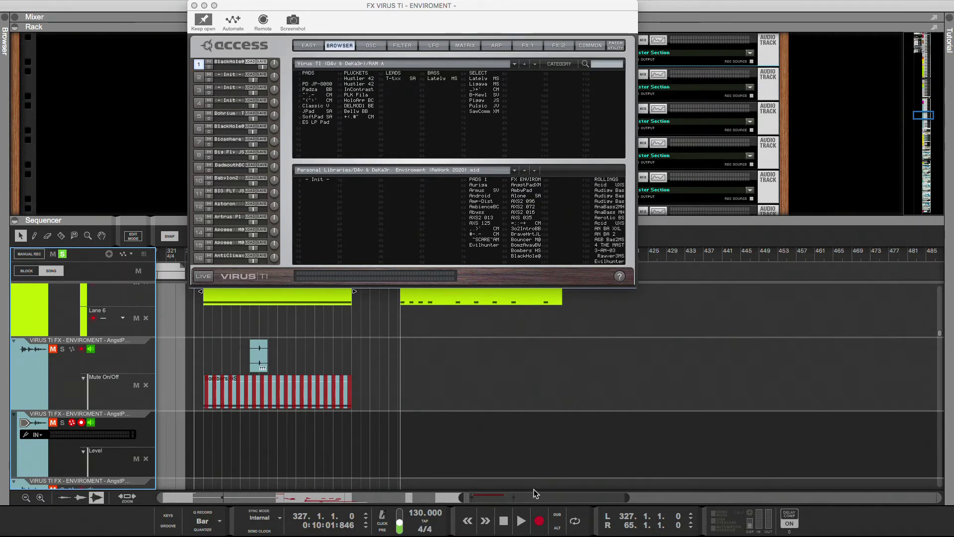
{"action": "left_click", "coordinate": [575, 521]}
{"action": "left_click", "coordinate": [539, 520]}
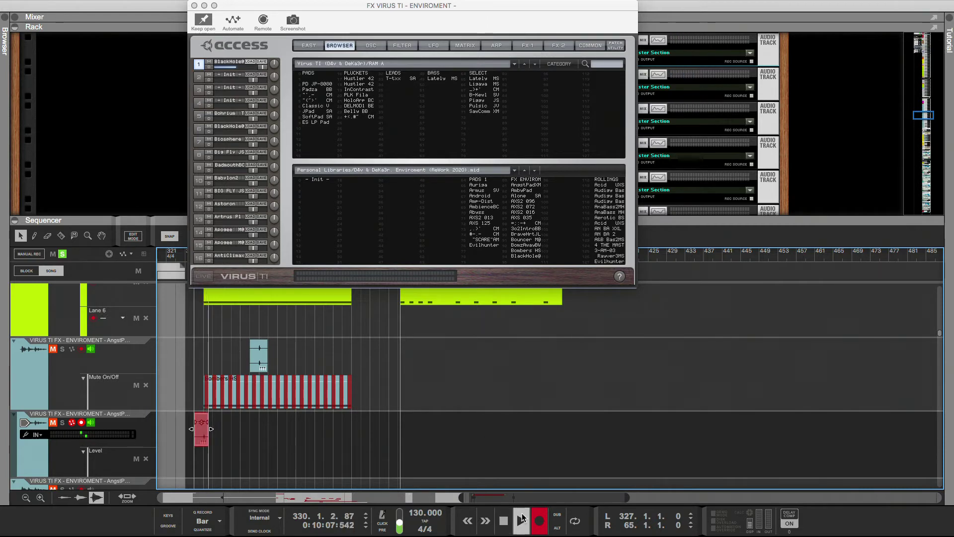
{"action": "key", "text": "space"}
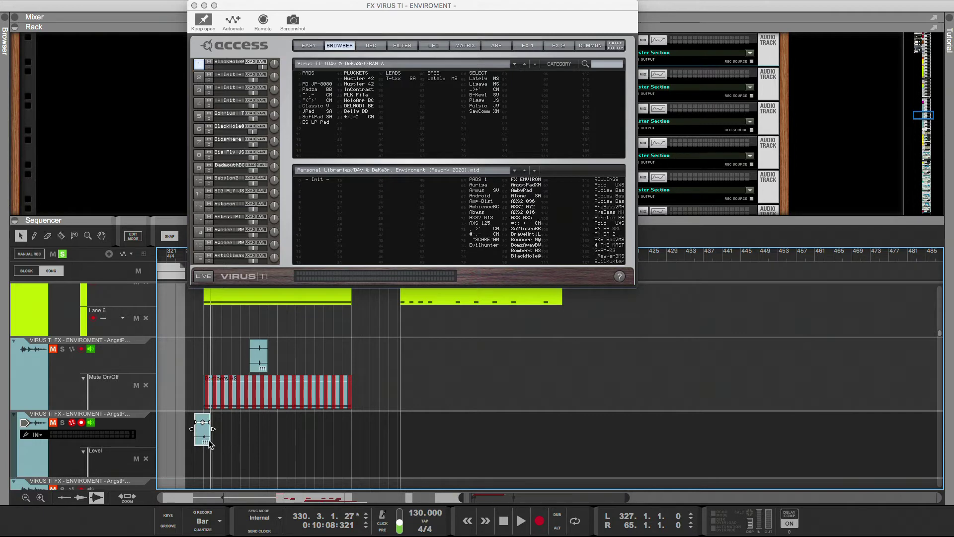
{"action": "left_click_drag", "start_coordinate": [233, 390], "coordinate": [237, 455]}
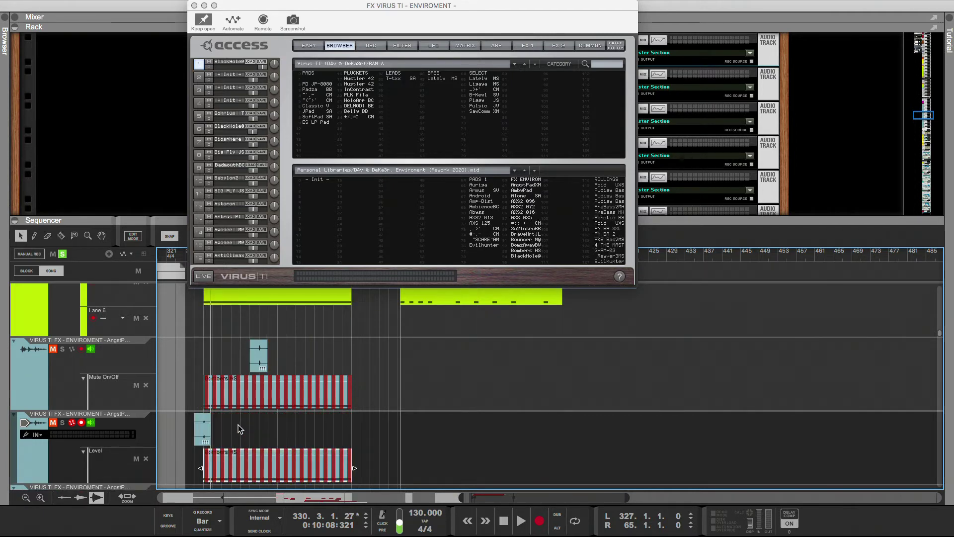
Turn off monitoring on the first audio track, and move the Lane 2 Bombers HS note up another octave to C2
{"action": "scroll", "coordinate": [237, 424], "scroll_direction": "up", "scroll_amount": 2}
{"action": "left_click", "coordinate": [90, 389]}
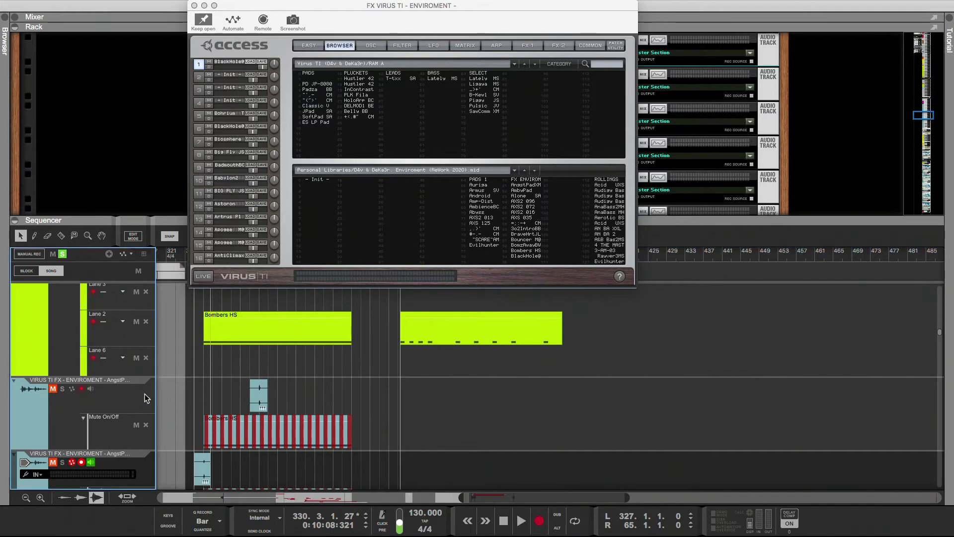
{"action": "scroll", "coordinate": [145, 396], "scroll_direction": "up", "scroll_amount": 4}
{"action": "double_click", "coordinate": [213, 394]}
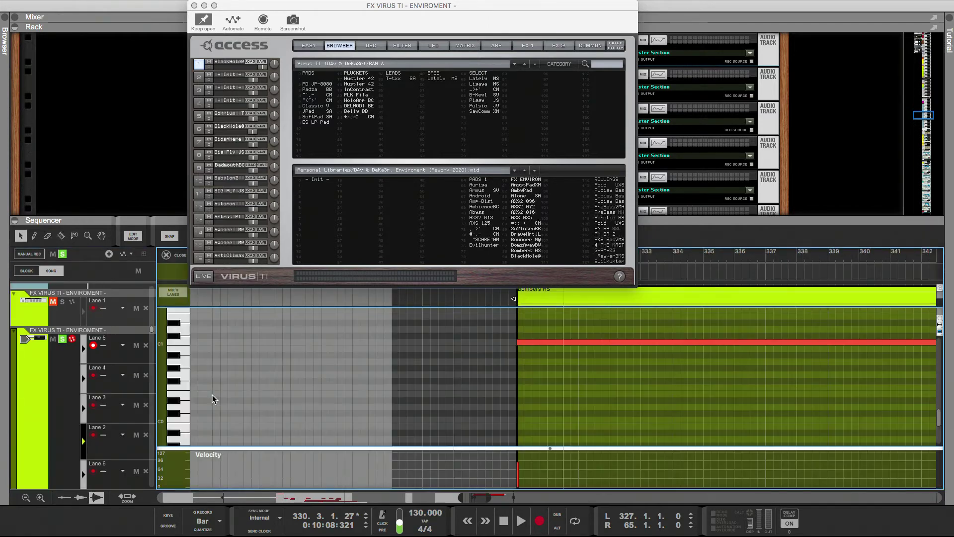
{"action": "scroll", "coordinate": [494, 378], "scroll_direction": "up", "scroll_amount": 2}
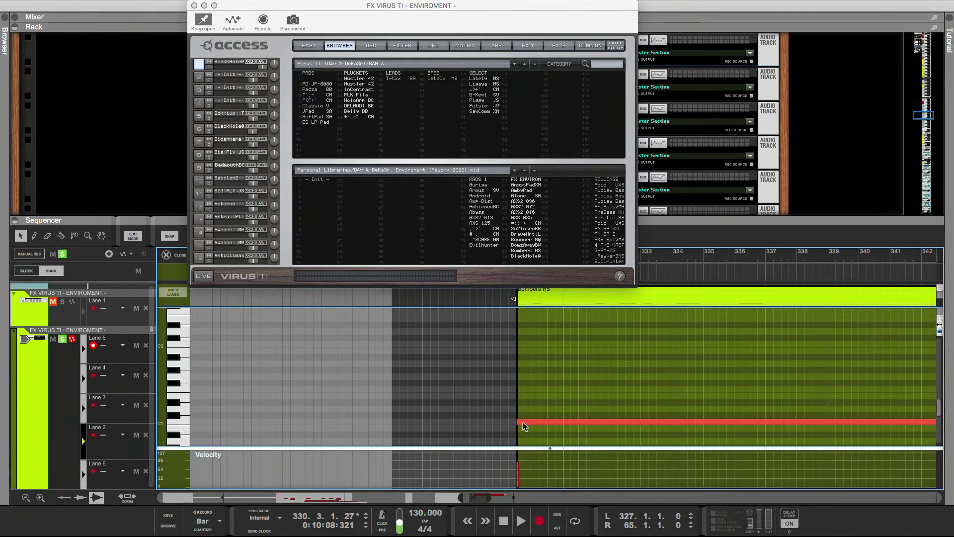
{"action": "left_click_drag", "start_coordinate": [523, 426], "coordinate": [526, 348]}
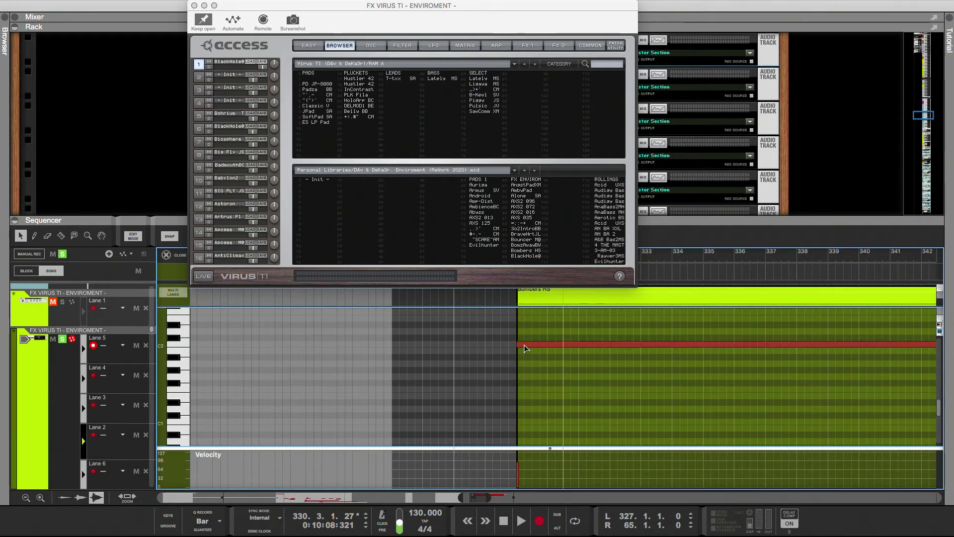
{"action": "left_click", "coordinate": [166, 255]}
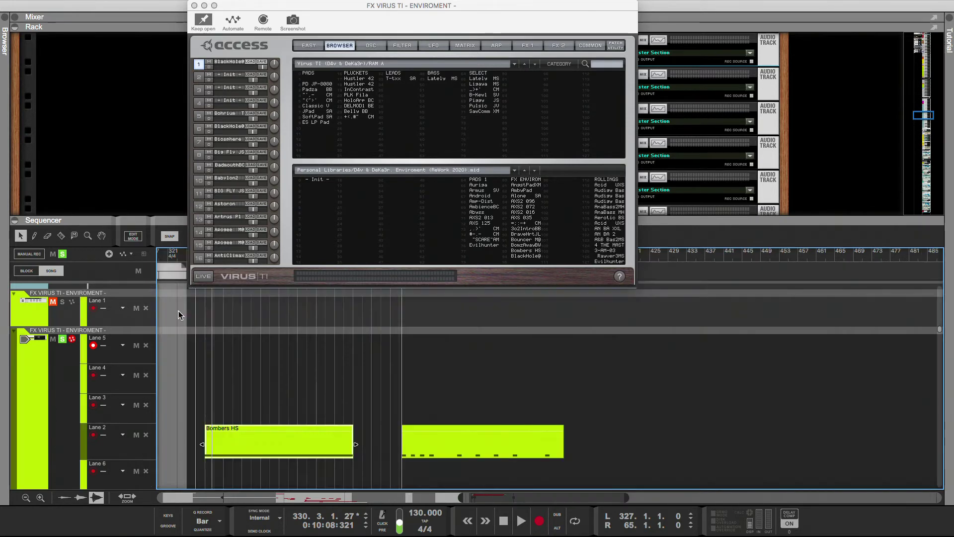
Move the recorded audio clip on the second audio track to about bar 341
{"action": "scroll", "coordinate": [207, 361], "scroll_direction": "down", "scroll_amount": 1}
{"action": "scroll", "coordinate": [207, 358], "scroll_direction": "down", "scroll_amount": 8}
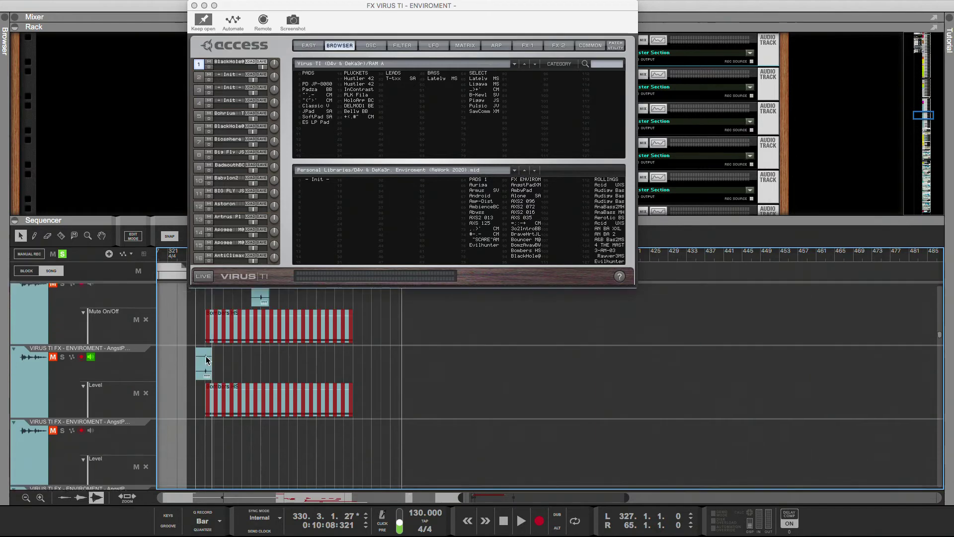
{"action": "left_click_drag", "start_coordinate": [203, 354], "coordinate": [268, 354]}
Arm the third audio track and copy the Bombers HS clip to its automation lane at the same bar position
{"action": "left_click", "coordinate": [72, 429]}
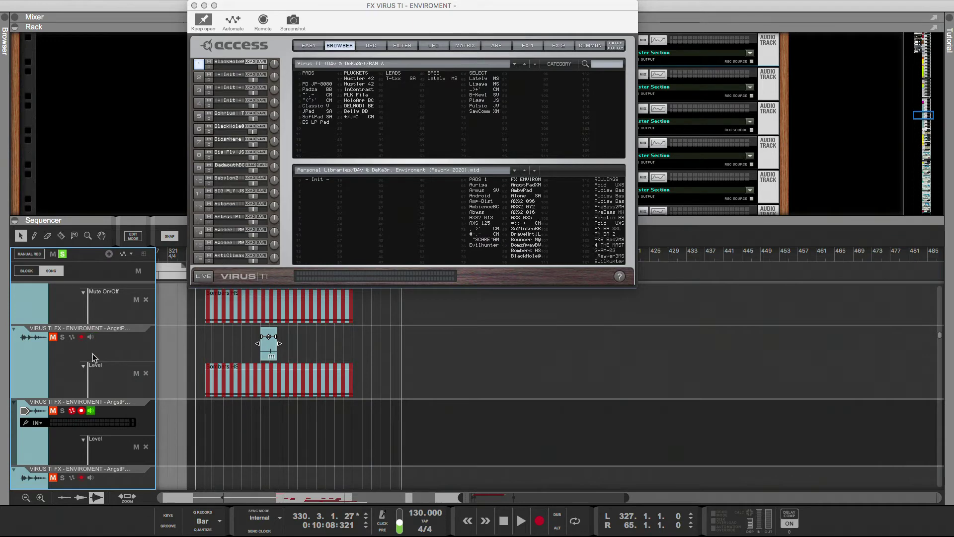
{"action": "scroll", "coordinate": [142, 415], "scroll_direction": "up", "scroll_amount": 5}
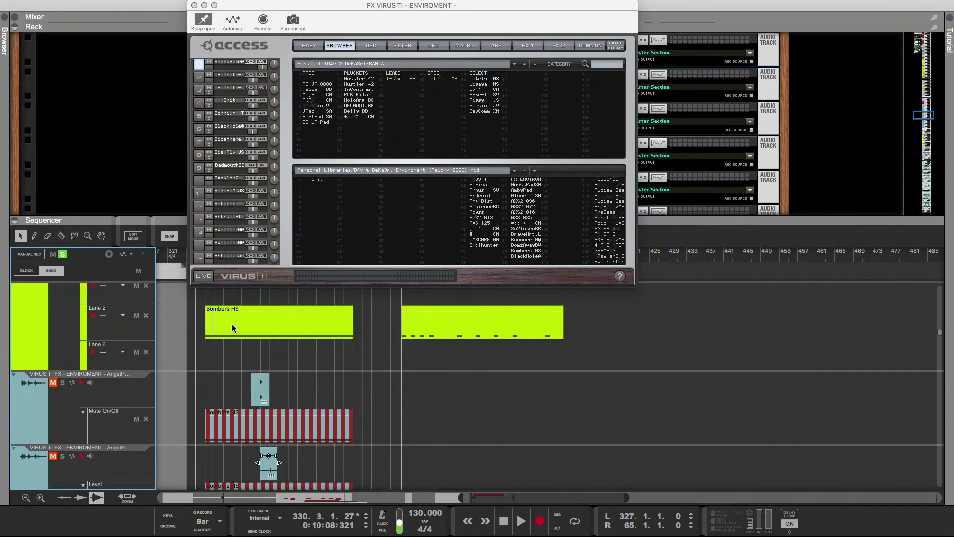
{"action": "left_click_drag", "start_coordinate": [231, 326], "coordinate": [231, 402]}
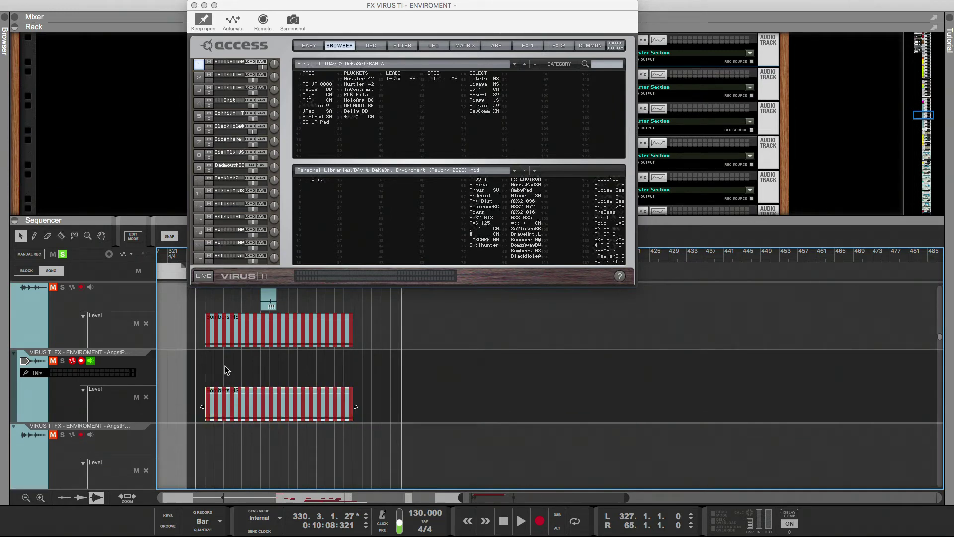
Record BlackHole@ from bar 327 to about bar 330 on the third audio track
{"action": "scroll", "coordinate": [225, 366], "scroll_direction": "up", "scroll_amount": 2}
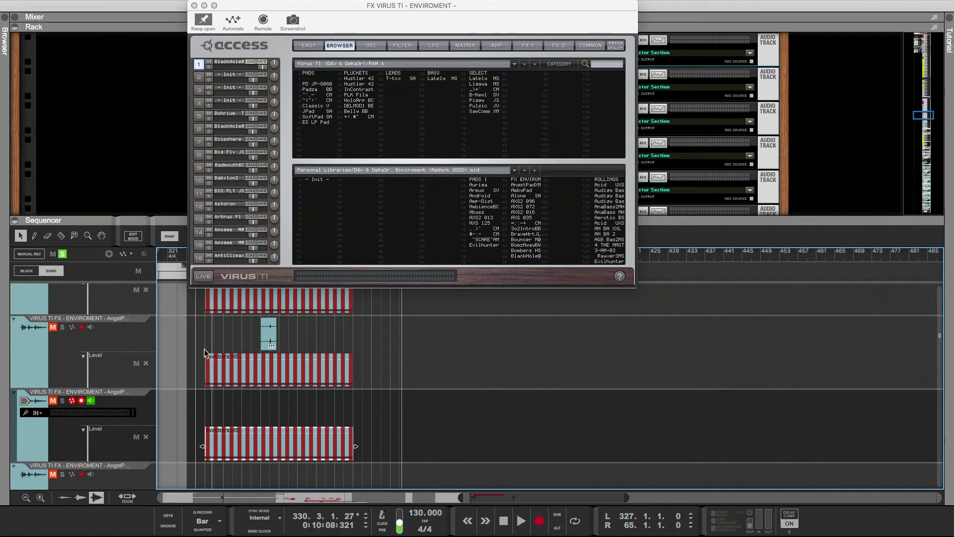
{"action": "key", "text": "Home"}
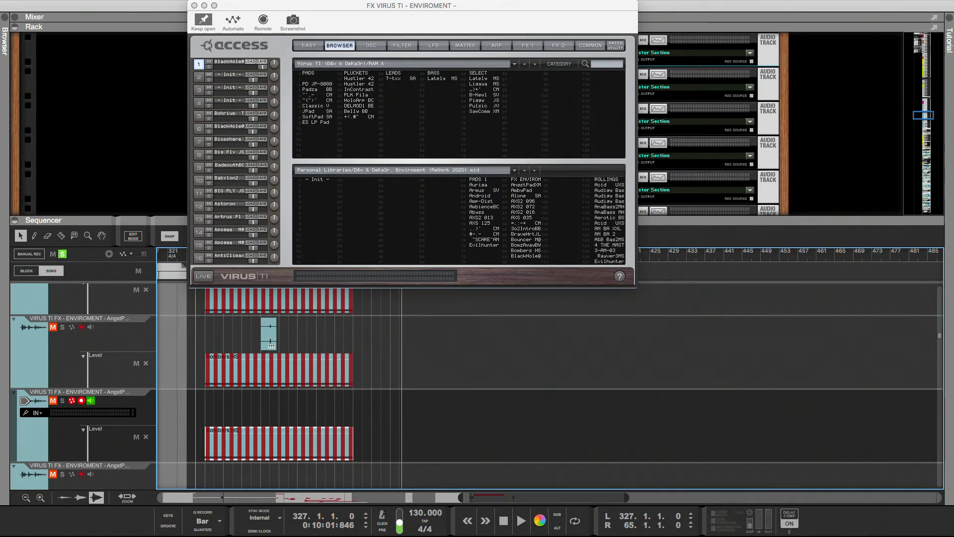
{"action": "left_click", "coordinate": [540, 520]}
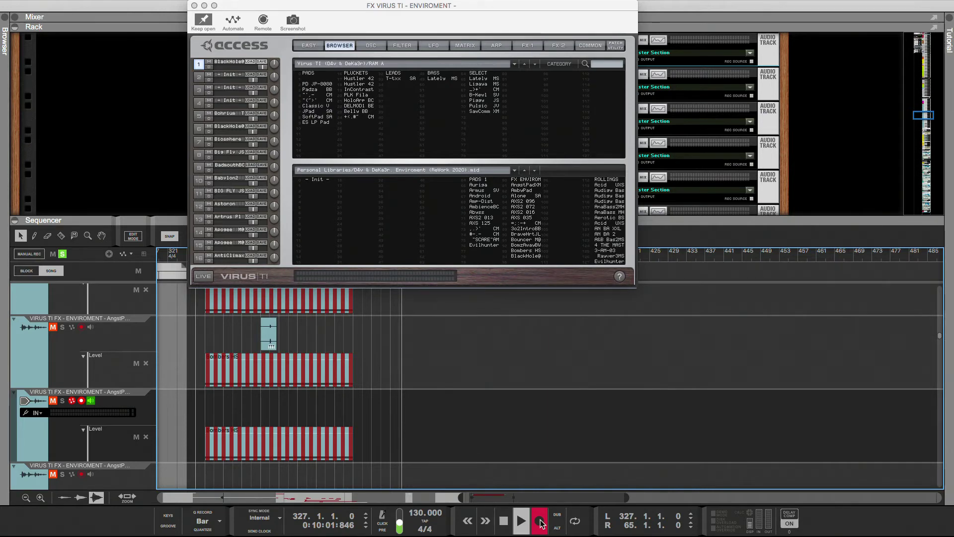
{"action": "left_click", "coordinate": [503, 521]}
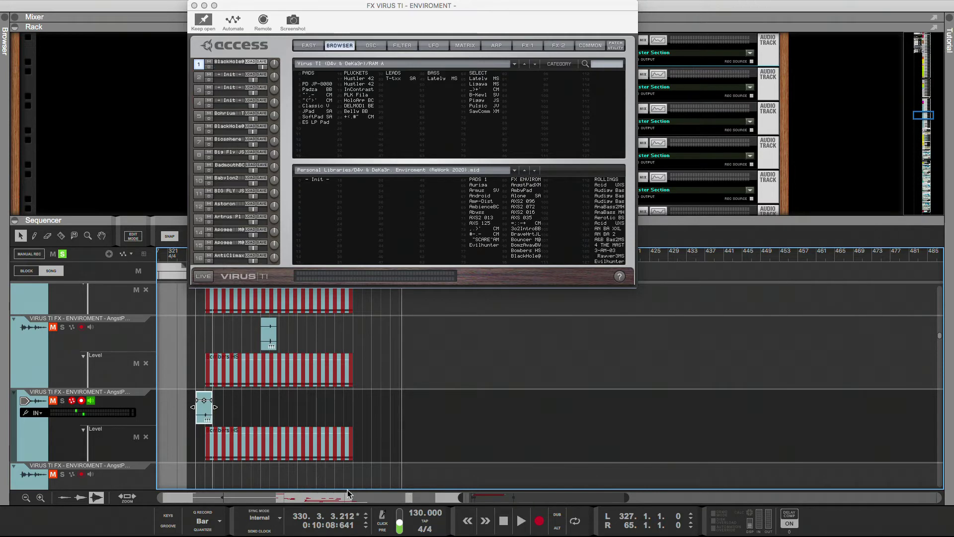
Copy the patch name BlackHole@ from part 1 of the Virus TI
{"action": "left_click_drag", "start_coordinate": [599, 495], "coordinate": [564, 494]}
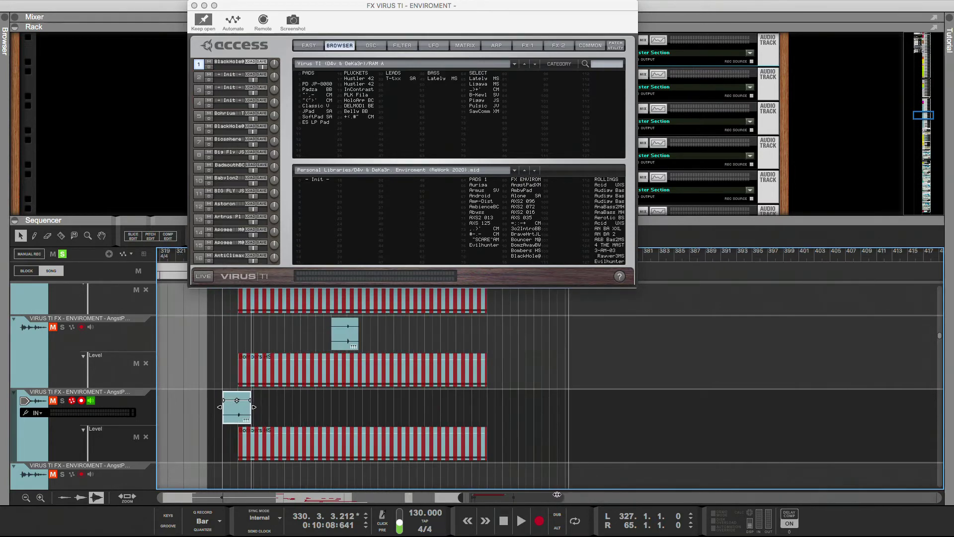
{"action": "scroll", "coordinate": [470, 438], "scroll_direction": "up", "scroll_amount": 3}
{"action": "scroll", "coordinate": [325, 421], "scroll_direction": "up", "scroll_amount": 1}
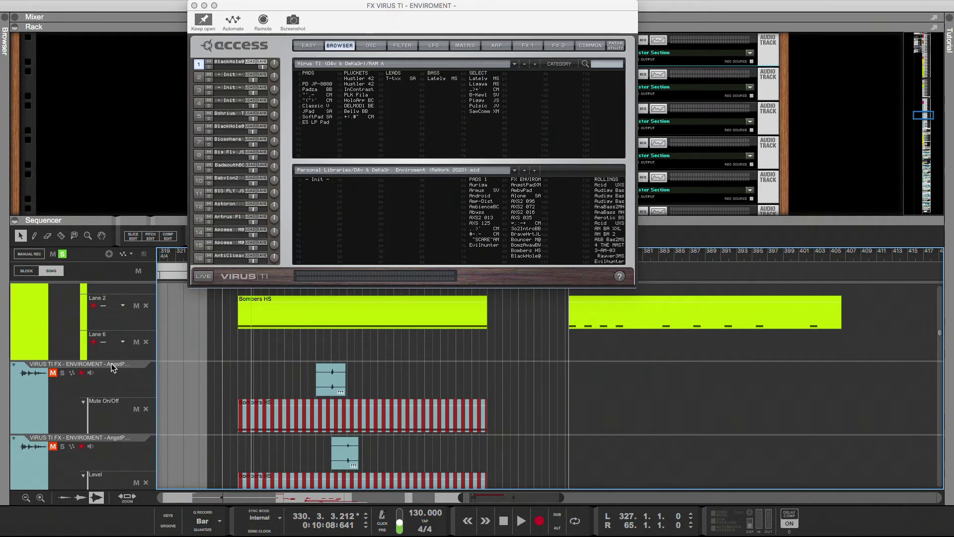
{"action": "left_click", "coordinate": [222, 60]}
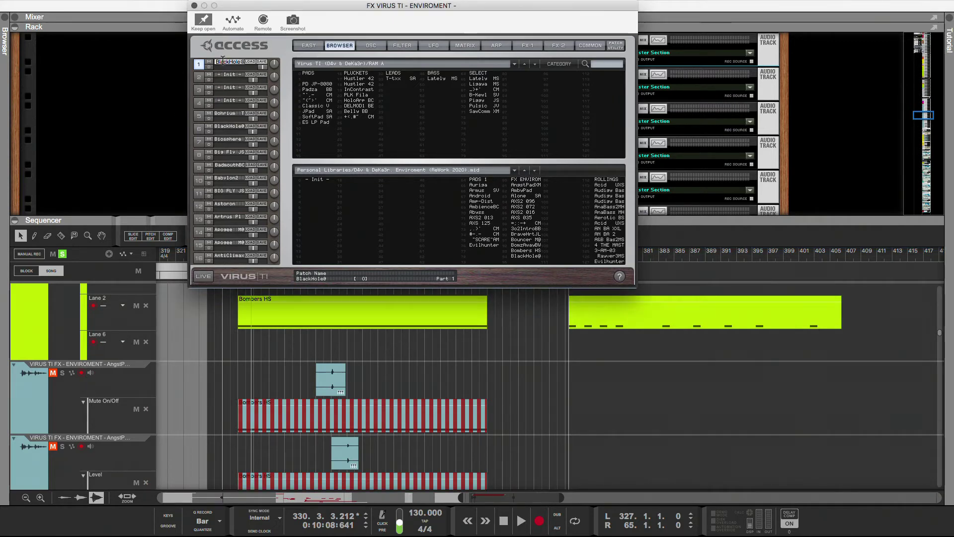
{"action": "right_click", "coordinate": [222, 60]}
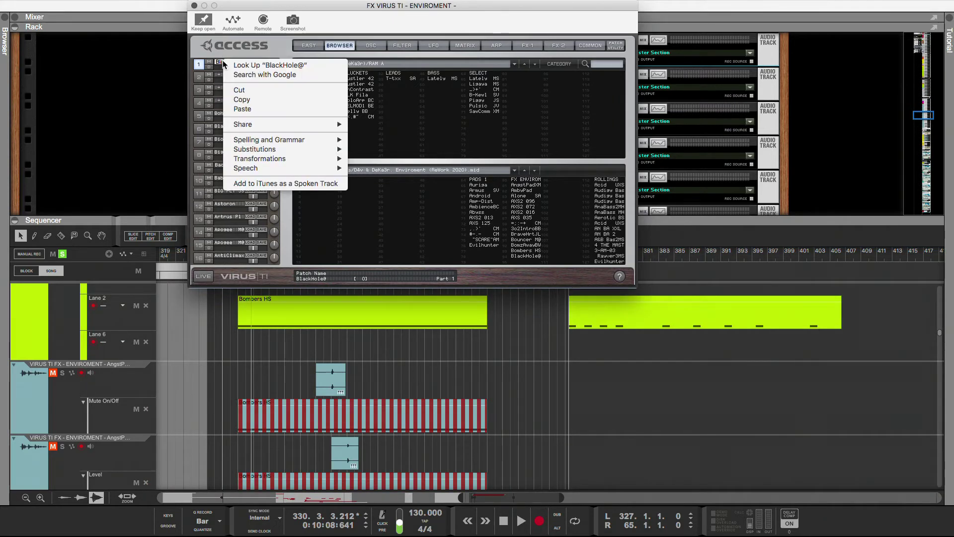
{"action": "left_click", "coordinate": [254, 103]}
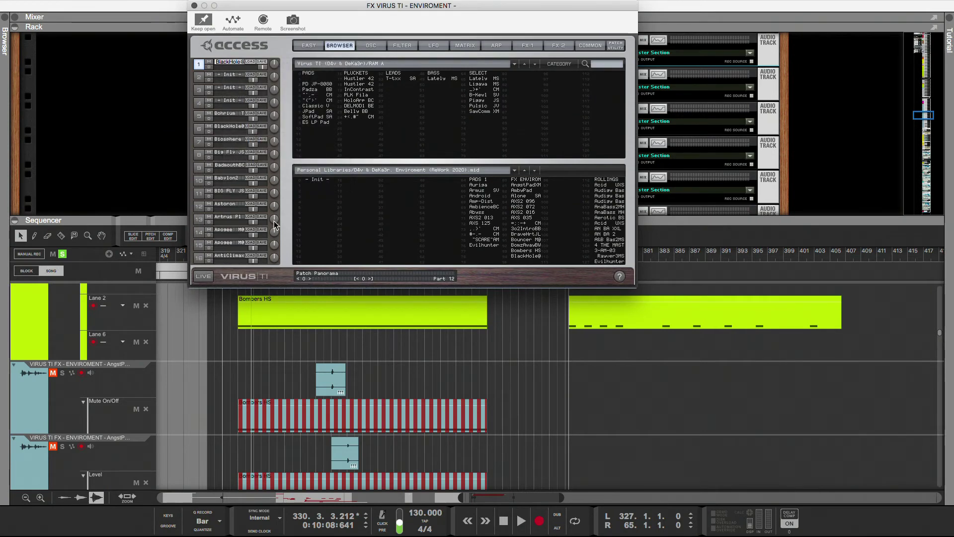
Add the label "BlackHole@ - AÑADIR REVERB MASIVA" to the recorded clip on the first audio track
{"action": "left_click", "coordinate": [337, 372]}
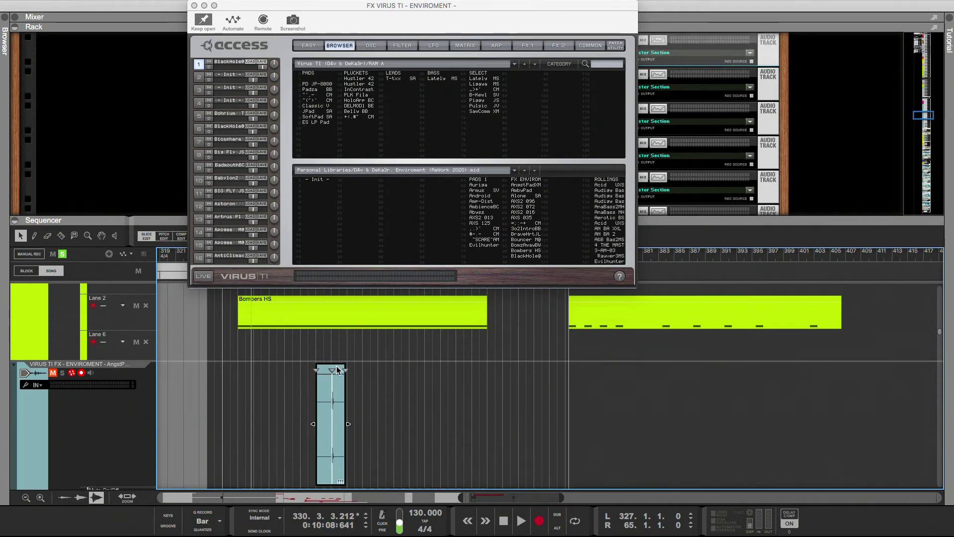
{"action": "right_click", "coordinate": [338, 372]}
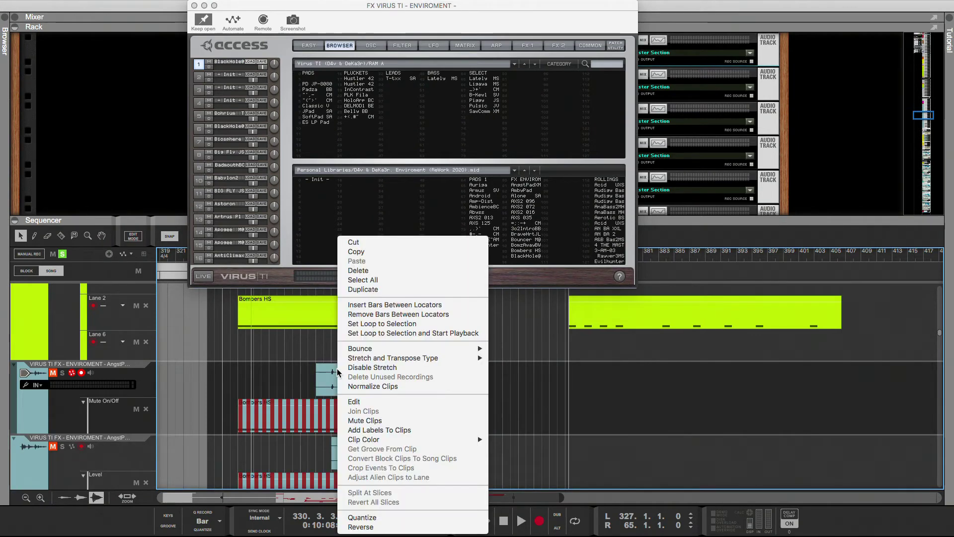
{"action": "left_click", "coordinate": [376, 430]}
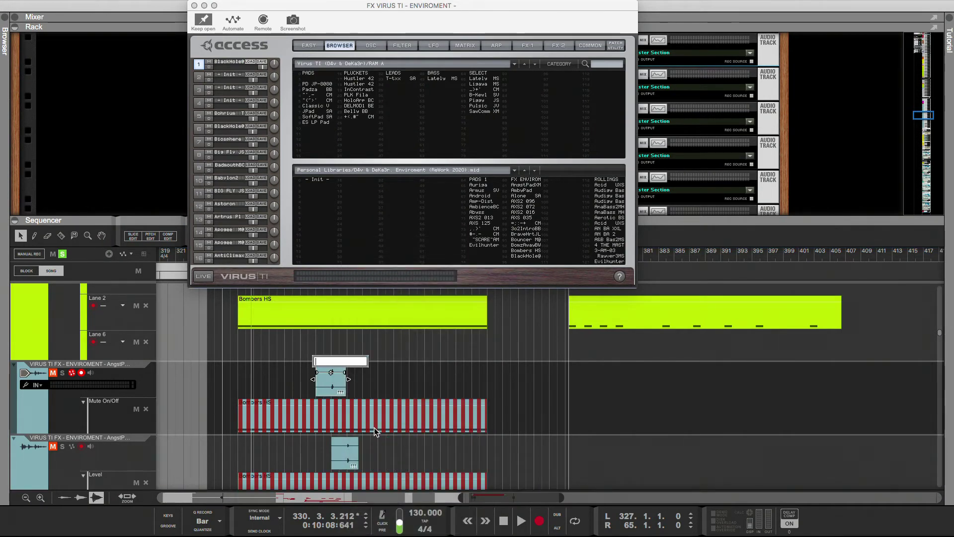
{"action": "key", "text": "super+v"}
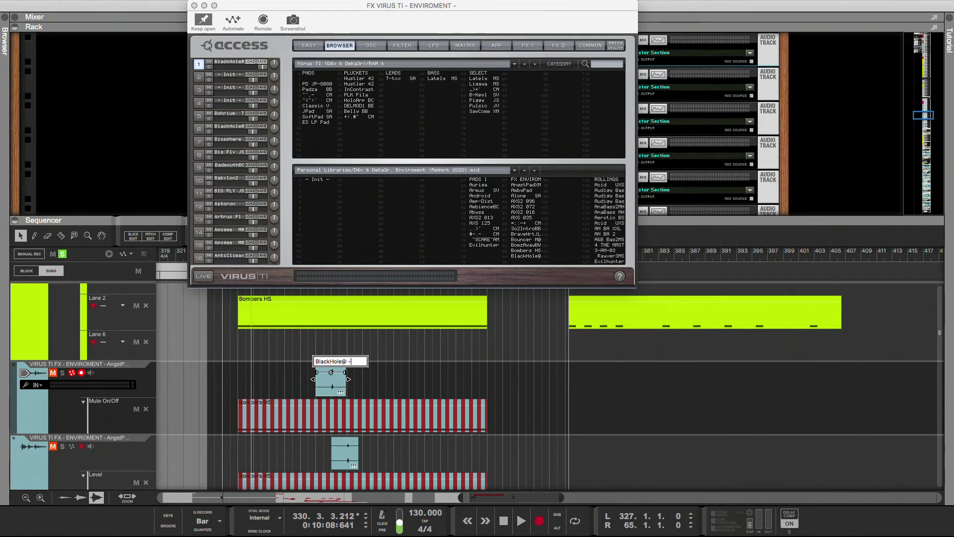
{"action": "type", "text": "- AÑAD"}
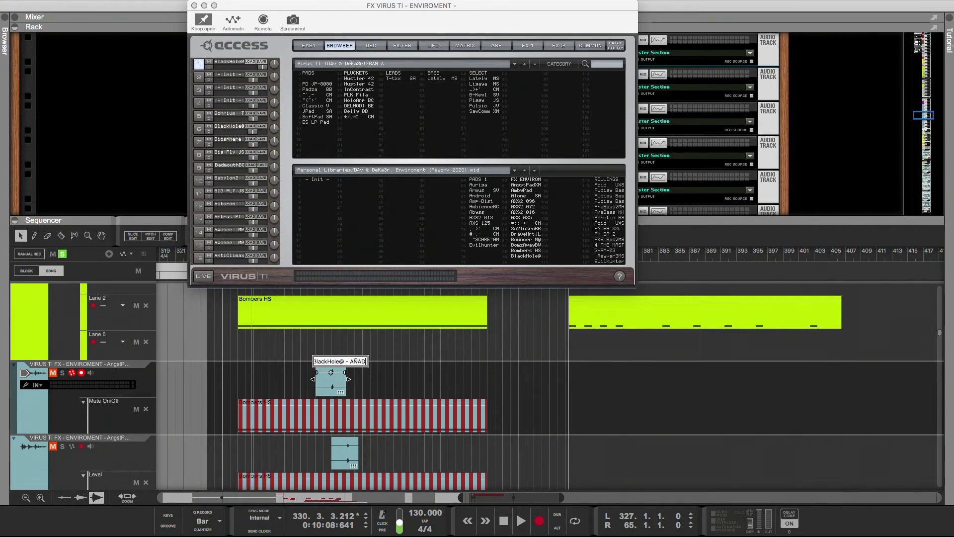
{"action": "type", "text": "IR MASS"}
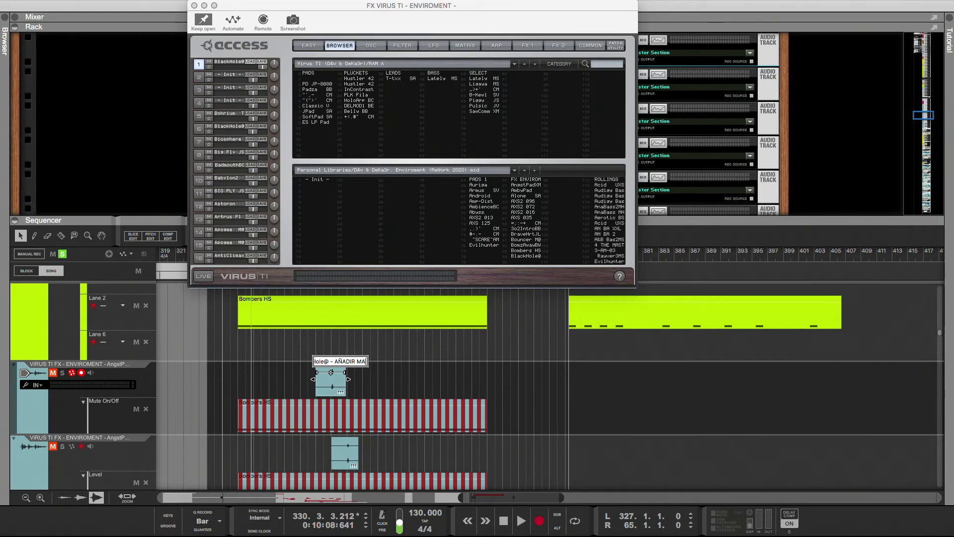
{"action": "key", "text": "BackSpace"}
{"action": "key", "text": "BackSpace"}
{"action": "type", "text": "REVERB MA"}
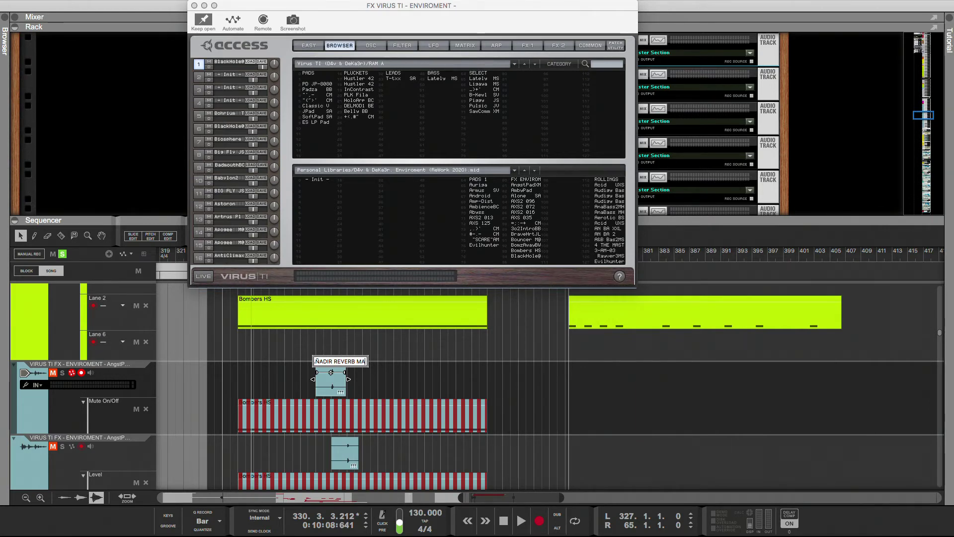
{"action": "type", "text": "XIA"}
{"action": "key", "text": "BackSpace"}
{"action": "type", "text": "MA"}
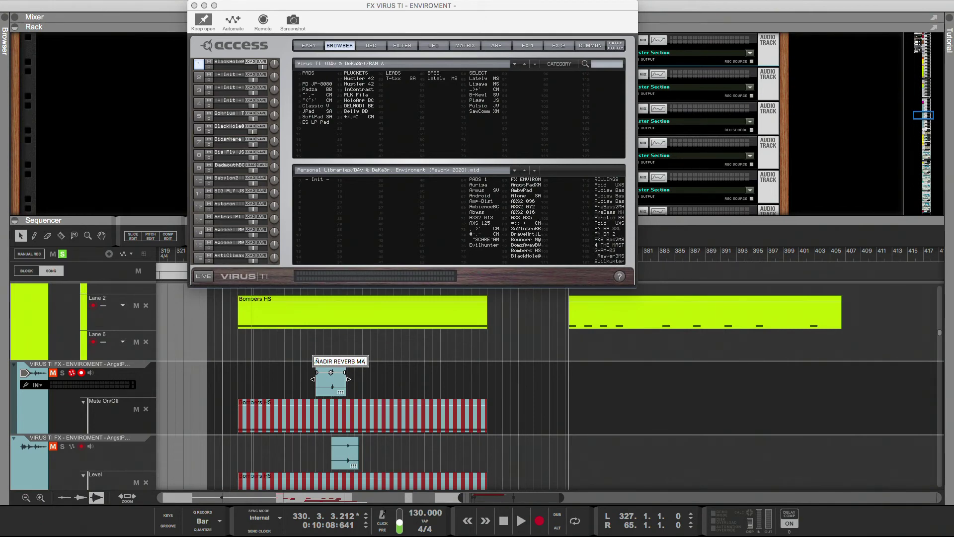
{"action": "key", "text": "Return"}
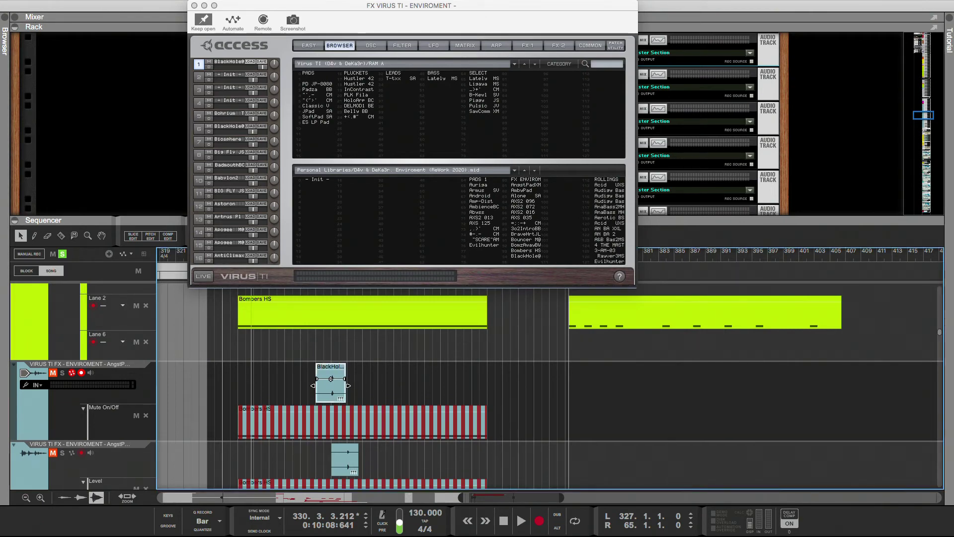
Copy the first clip's label and apply it to the recorded clips on the second and third audio tracks
{"action": "double_click", "coordinate": [334, 366]}
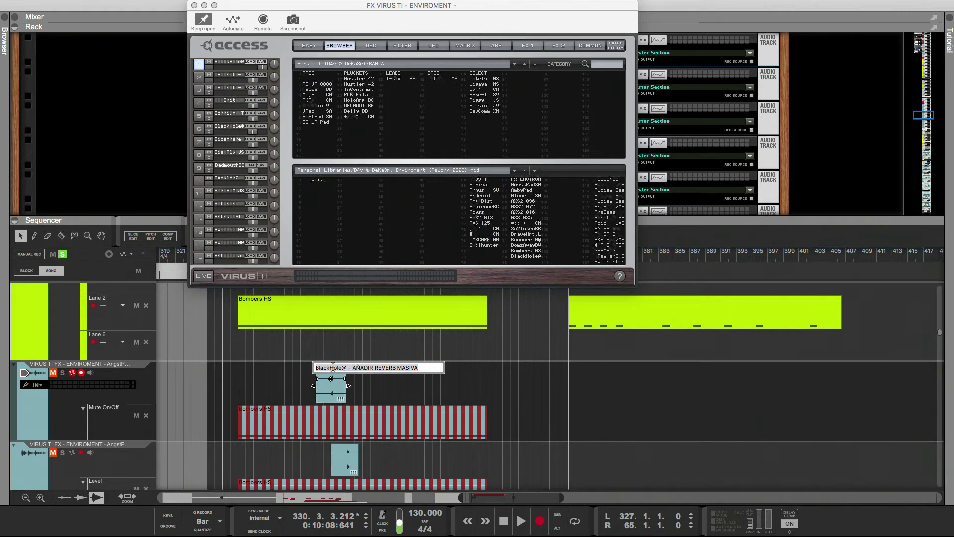
{"action": "key", "text": "Return"}
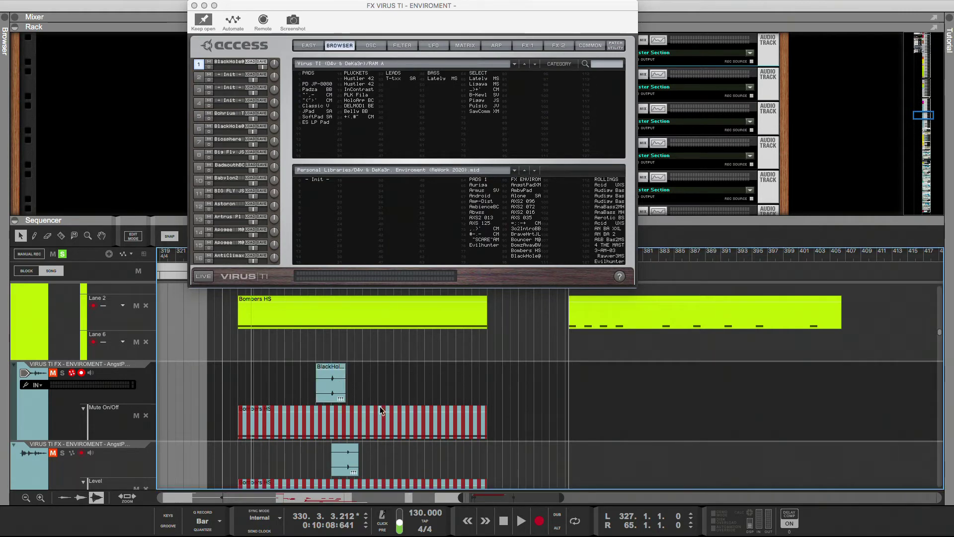
{"action": "right_click", "coordinate": [338, 397]}
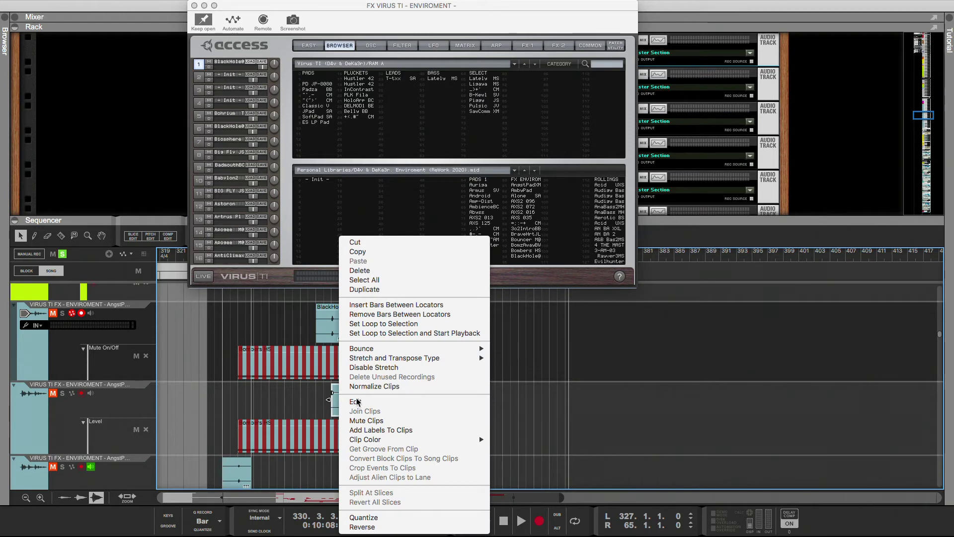
{"action": "left_click", "coordinate": [357, 430]}
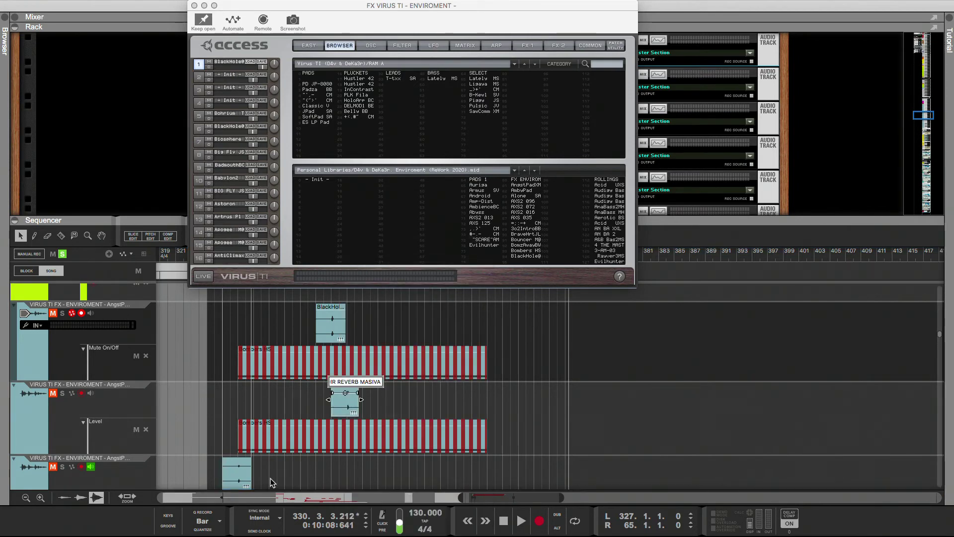
{"action": "left_click", "coordinate": [243, 475]}
{"action": "left_click", "coordinate": [229, 479]}
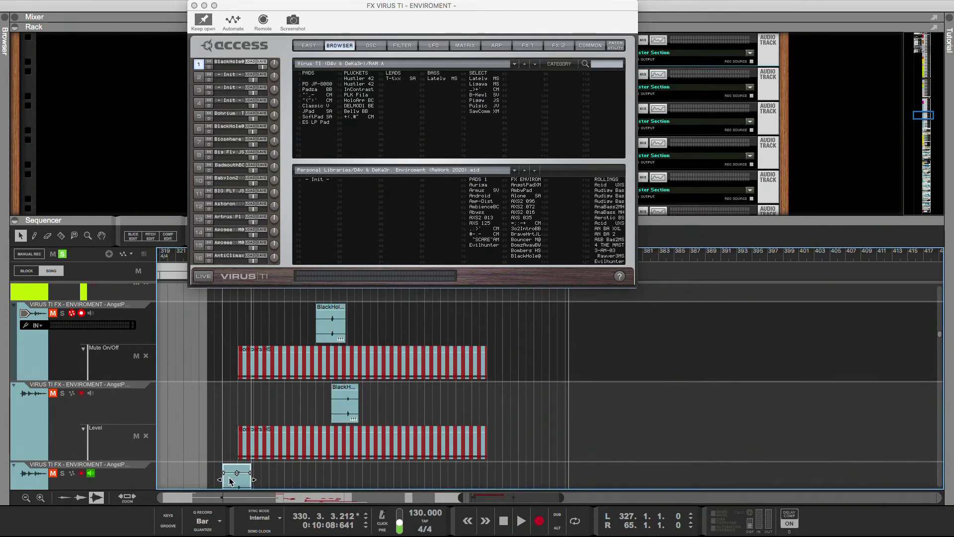
{"action": "right_click", "coordinate": [230, 480]}
{"action": "key", "text": "Escape"}
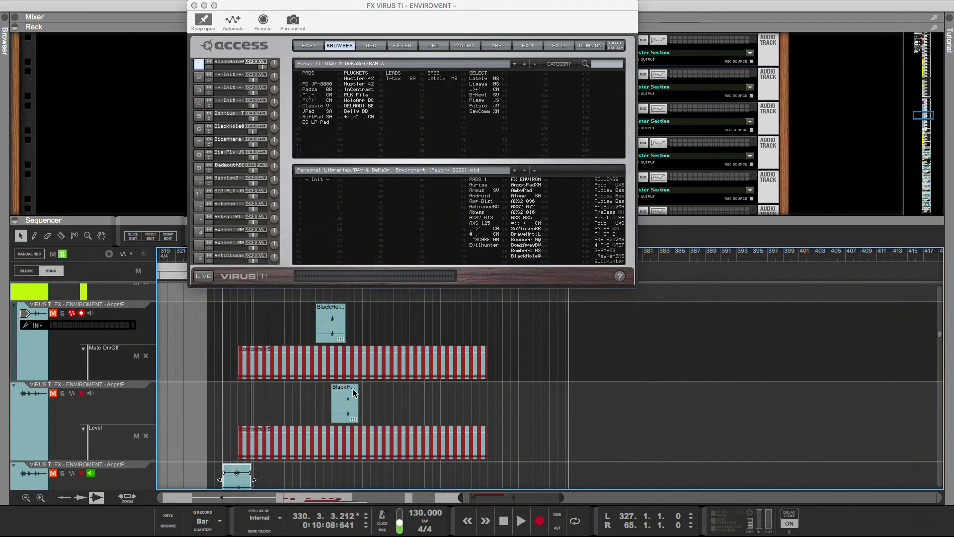
{"action": "scroll", "coordinate": [354, 392], "scroll_direction": "down", "scroll_amount": 1}
{"action": "left_click", "coordinate": [374, 455]}
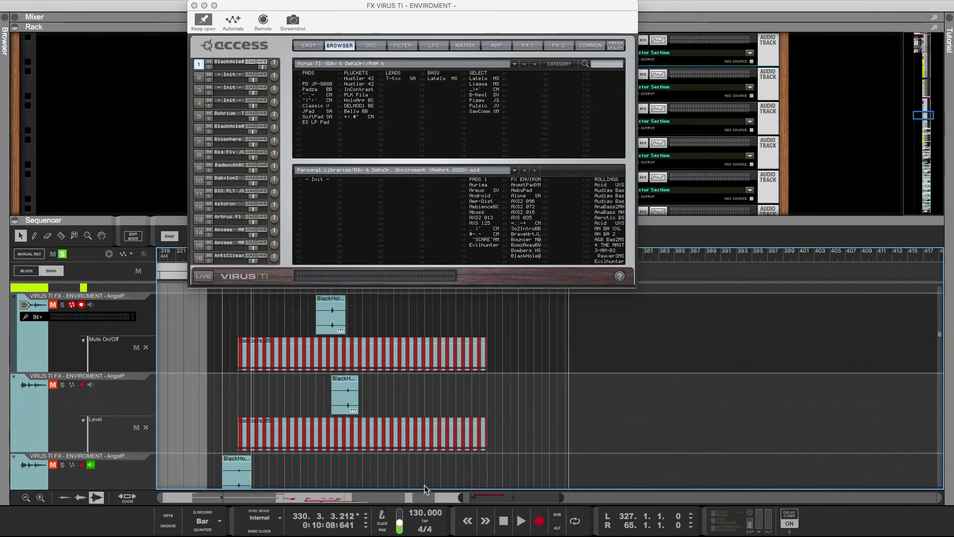
Move the BlackHole@ clips on the first and third audio tracks to bar 341, aligned with the second track's clip
{"action": "left_click_drag", "start_coordinate": [499, 495], "coordinate": [501, 492]}
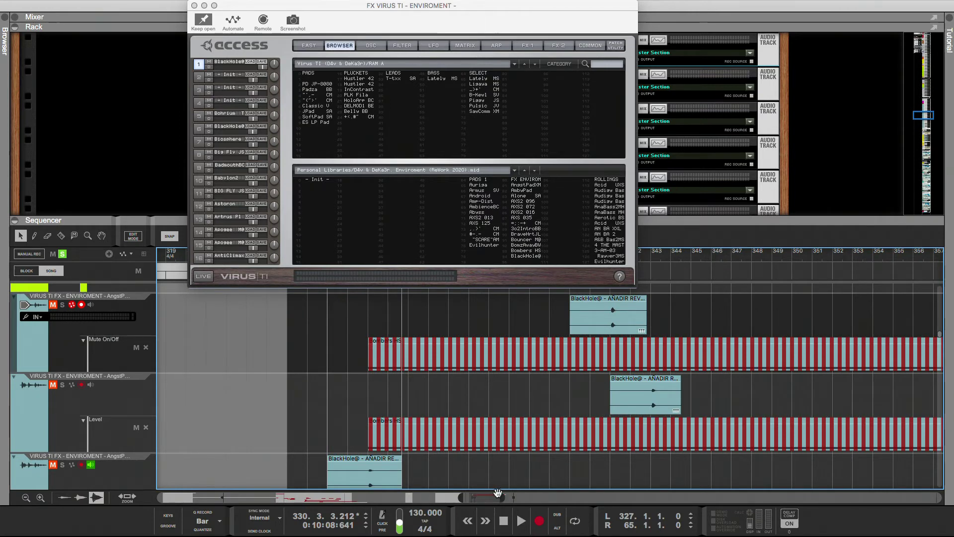
{"action": "scroll", "coordinate": [447, 460], "scroll_direction": "down", "scroll_amount": 3}
{"action": "left_click_drag", "start_coordinate": [362, 419], "coordinate": [671, 404]}
{"action": "scroll", "coordinate": [622, 426], "scroll_direction": "up", "scroll_amount": 5}
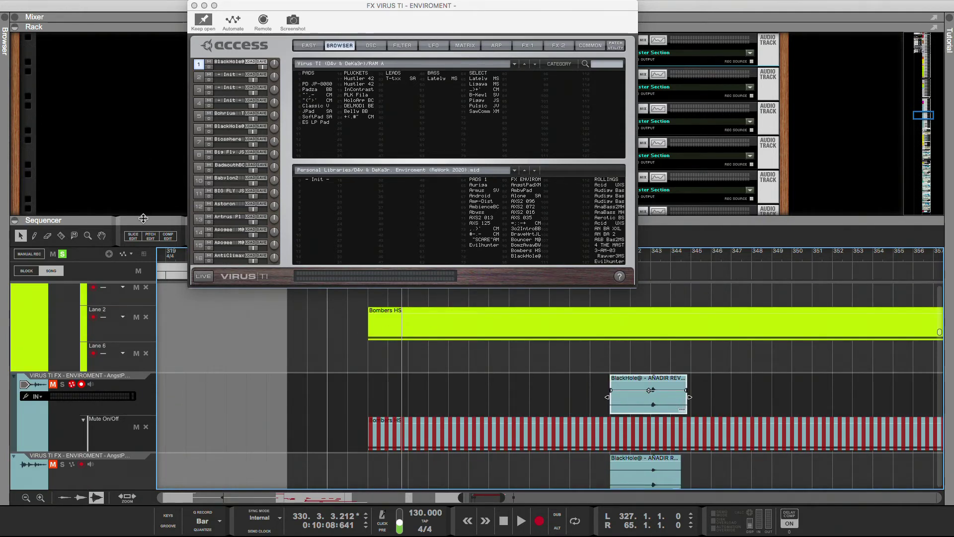
Enlarge the sequencer, collapse the three BlackHole@ audio tracks and move them above the FX VIRUS TI instrument tracks
{"action": "left_click_drag", "start_coordinate": [143, 218], "coordinate": [155, 159]}
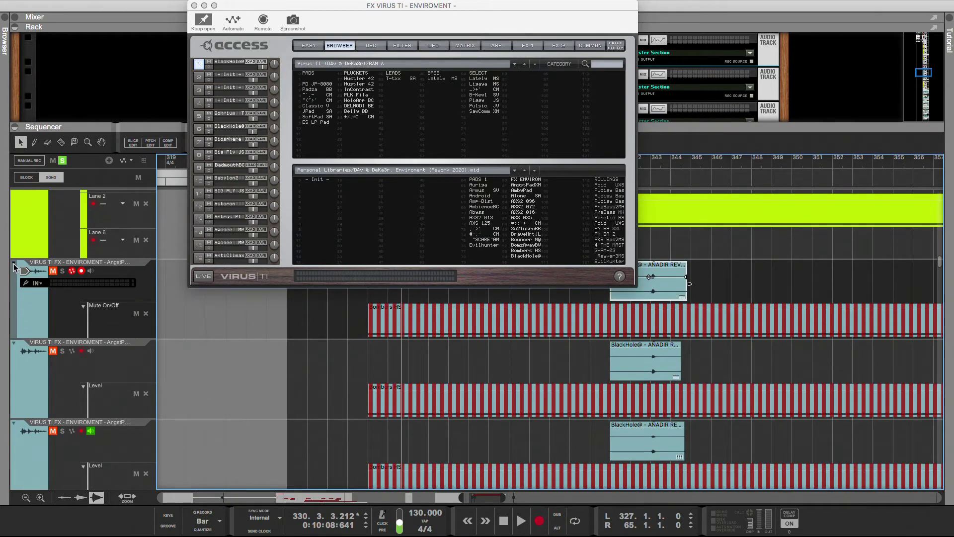
{"action": "left_click", "coordinate": [14, 266]}
{"action": "left_click", "coordinate": [14, 276]}
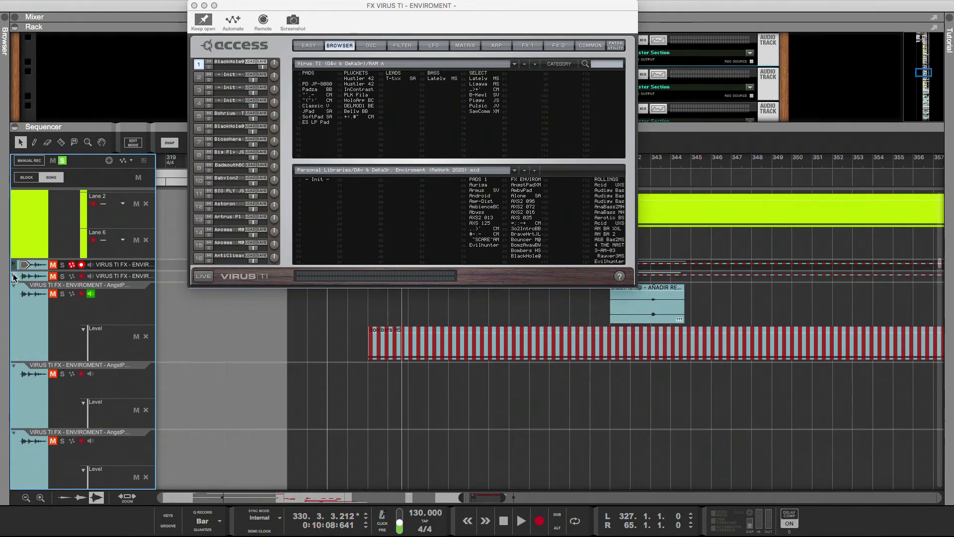
{"action": "left_click", "coordinate": [14, 285]}
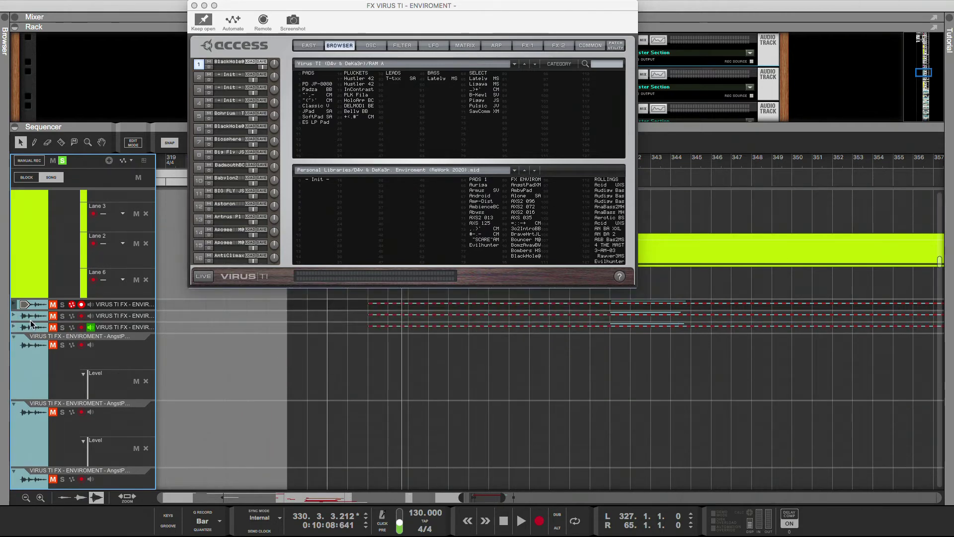
{"action": "scroll", "coordinate": [28, 348], "scroll_direction": "up", "scroll_amount": 5}
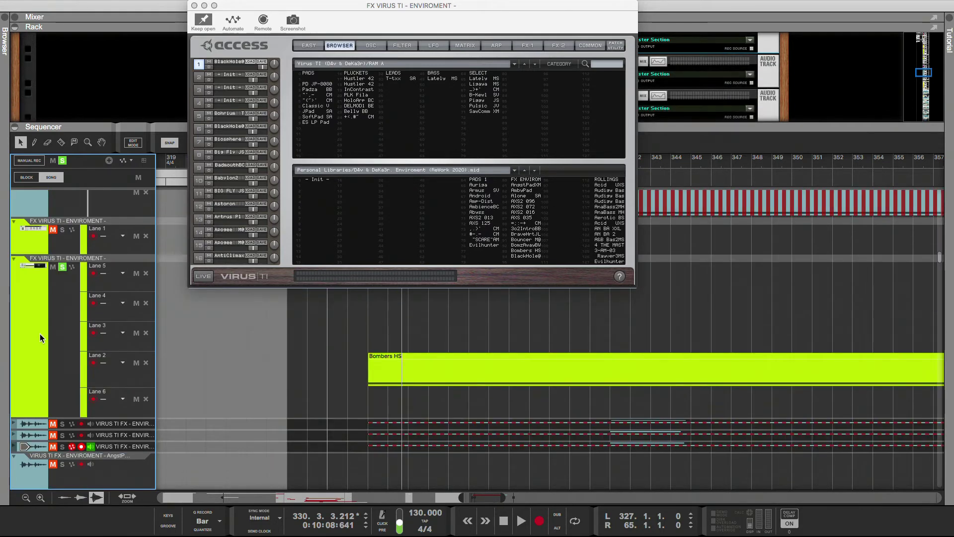
{"action": "left_click_drag", "start_coordinate": [20, 425], "coordinate": [29, 223]}
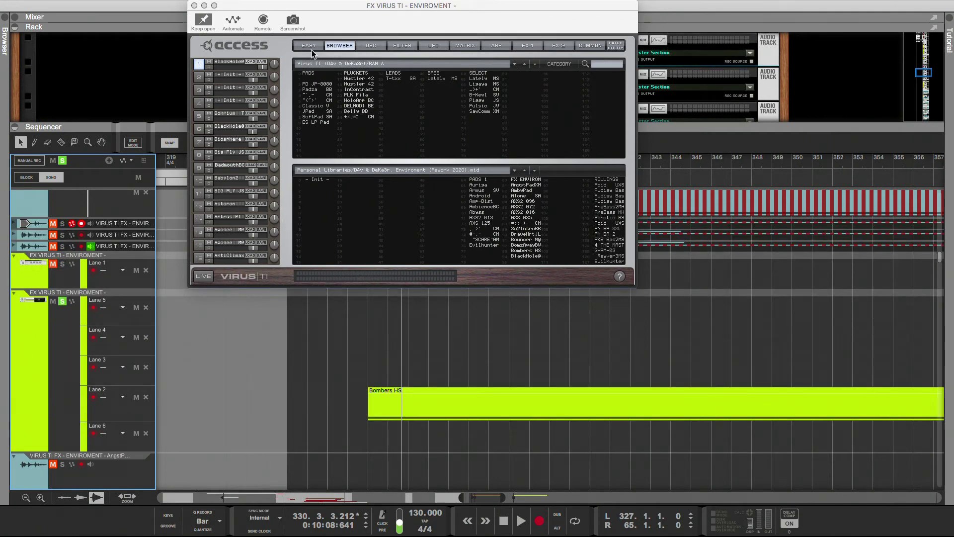
Store part 1's patch over the BlackHole@ entry in the personal library and delete the duplicate BlackHole@ below it
{"action": "left_click_drag", "start_coordinate": [234, 61], "coordinate": [525, 262]}
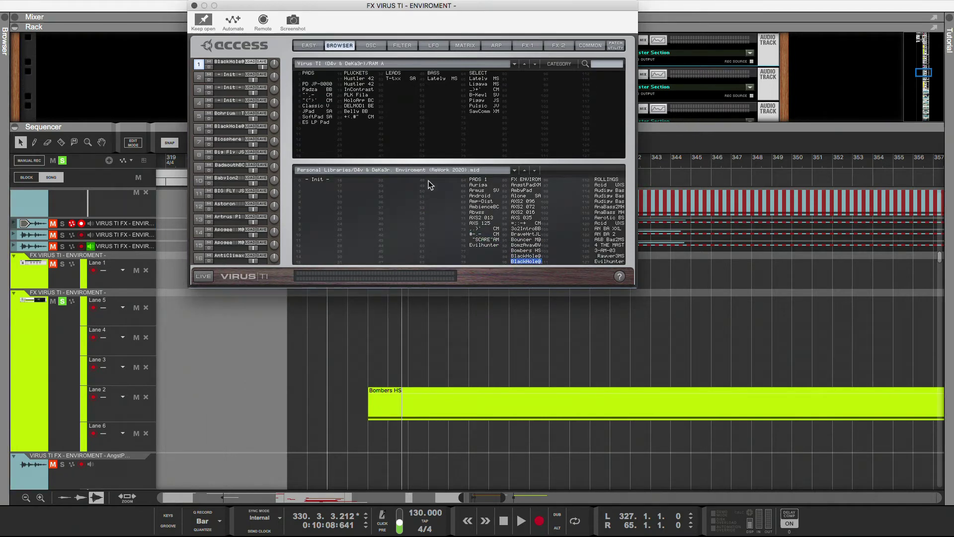
{"action": "left_click_drag", "start_coordinate": [222, 61], "coordinate": [533, 258]}
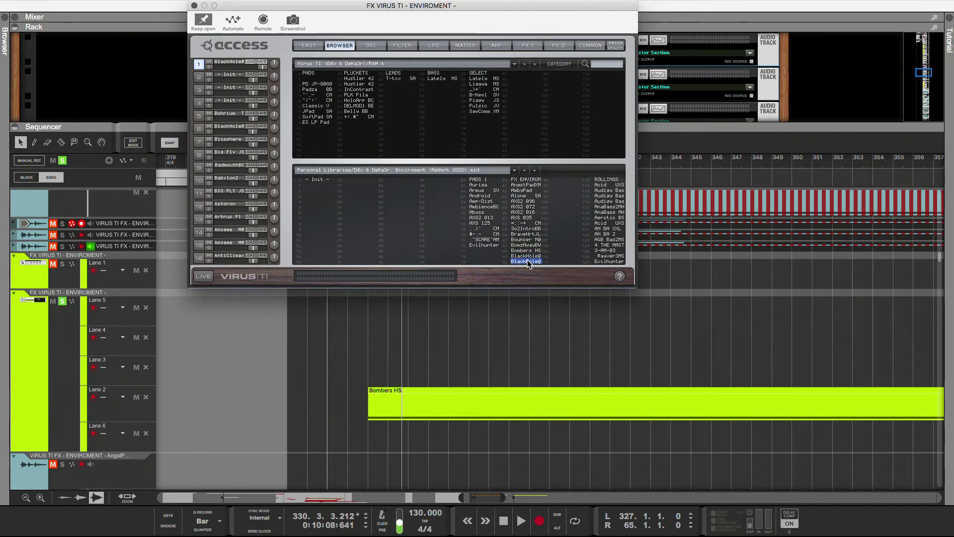
{"action": "right_click", "coordinate": [528, 264]}
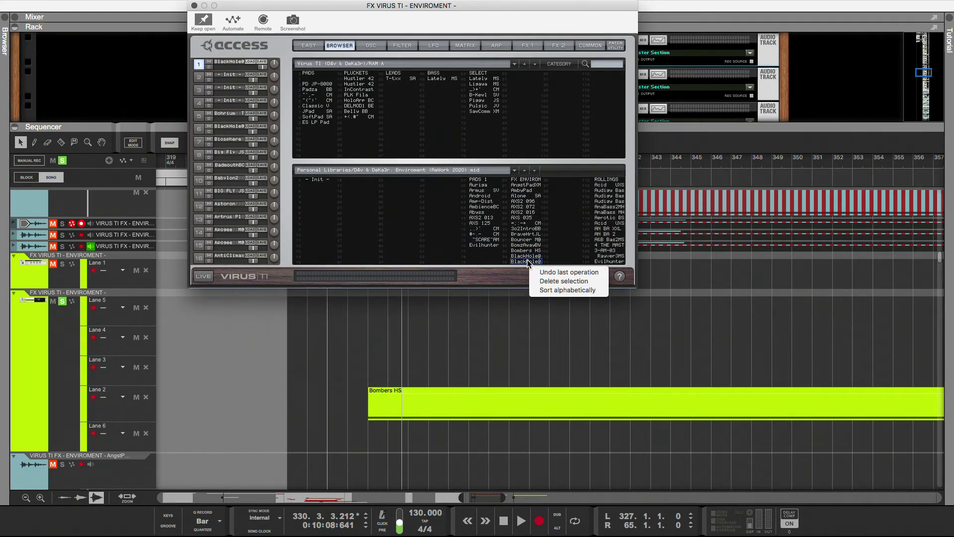
{"action": "left_click", "coordinate": [555, 280]}
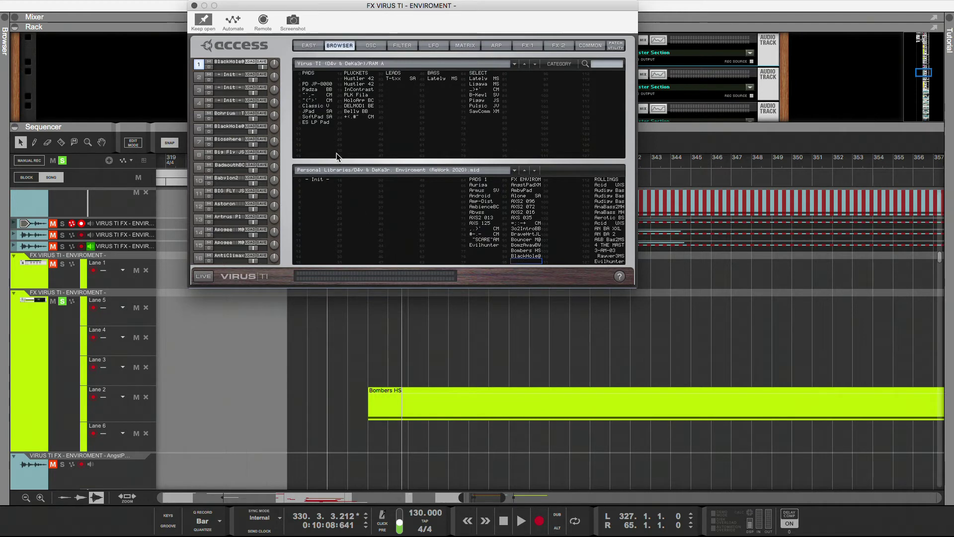
Reset parts 5 and 6 of the Virus TI to - Init - and copy the Biosphere patch from part 7 to part 1
{"action": "left_click_drag", "start_coordinate": [227, 74], "coordinate": [229, 63]}
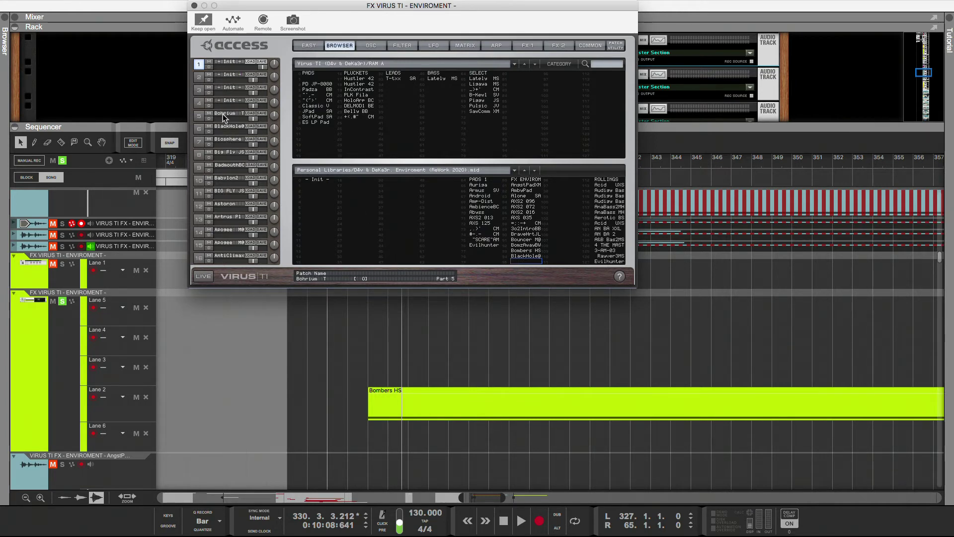
{"action": "left_click_drag", "start_coordinate": [223, 114], "coordinate": [224, 63]}
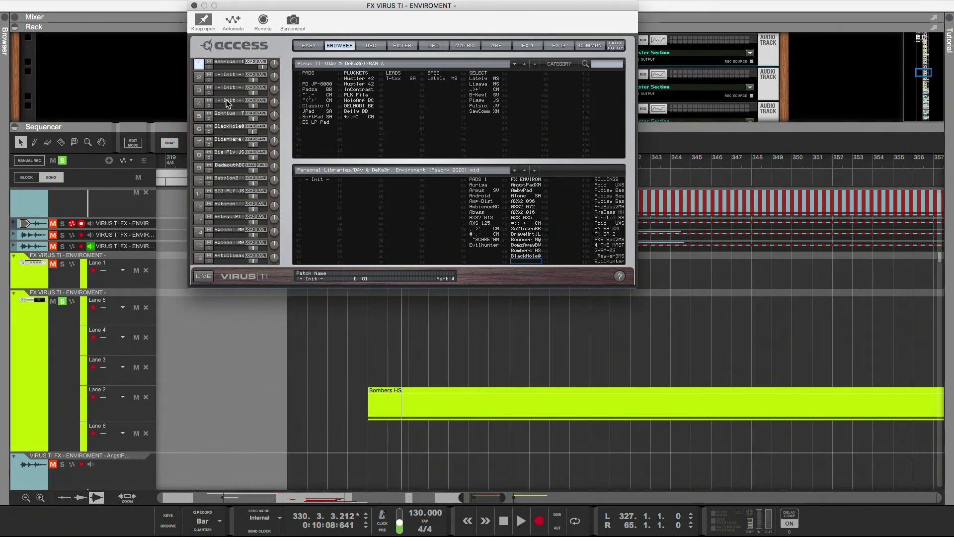
{"action": "left_click_drag", "start_coordinate": [228, 127], "coordinate": [228, 72]}
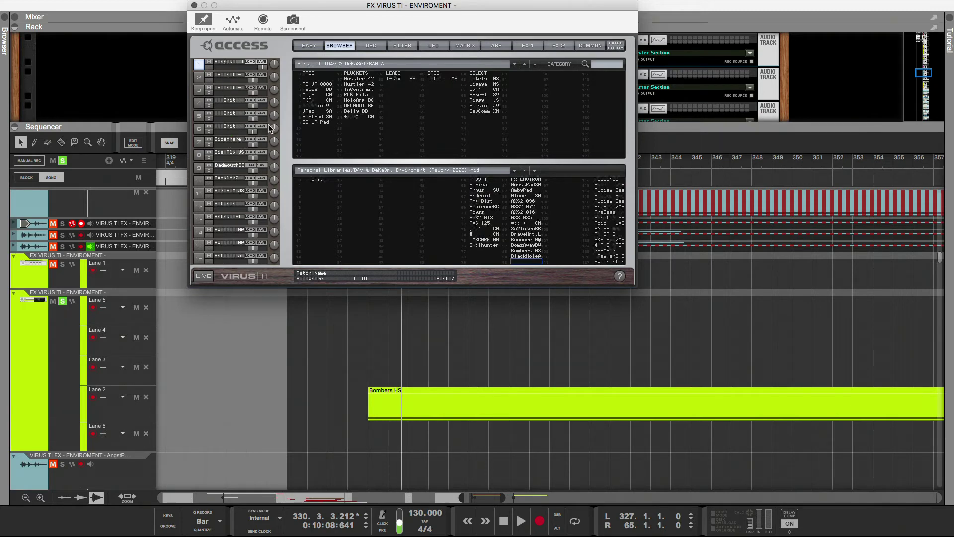
Select the FX VIRUS TI instrument track with Lane 5 armed and switch off the delay and reverb of part 1's patch
{"action": "left_click", "coordinate": [38, 332]}
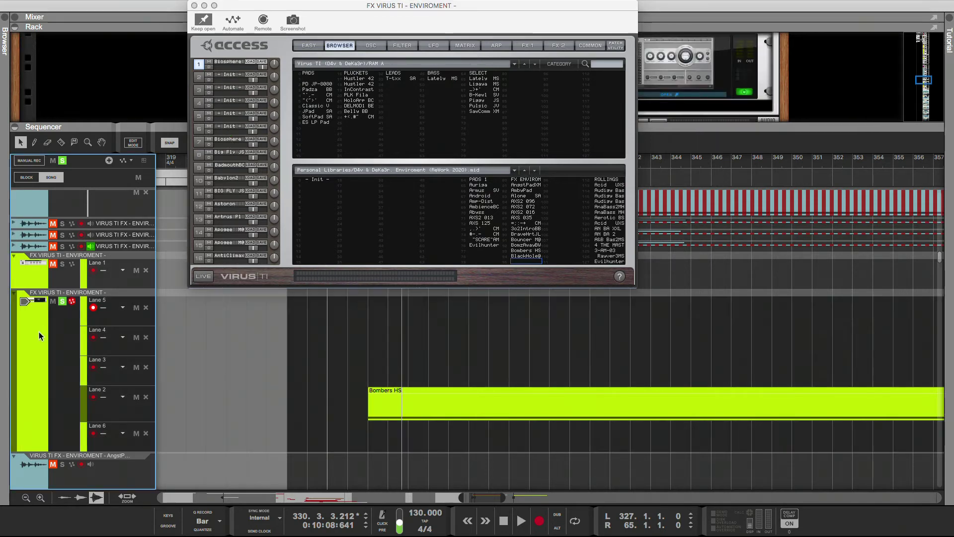
{"action": "scroll", "coordinate": [406, 432], "scroll_direction": "down", "scroll_amount": 3}
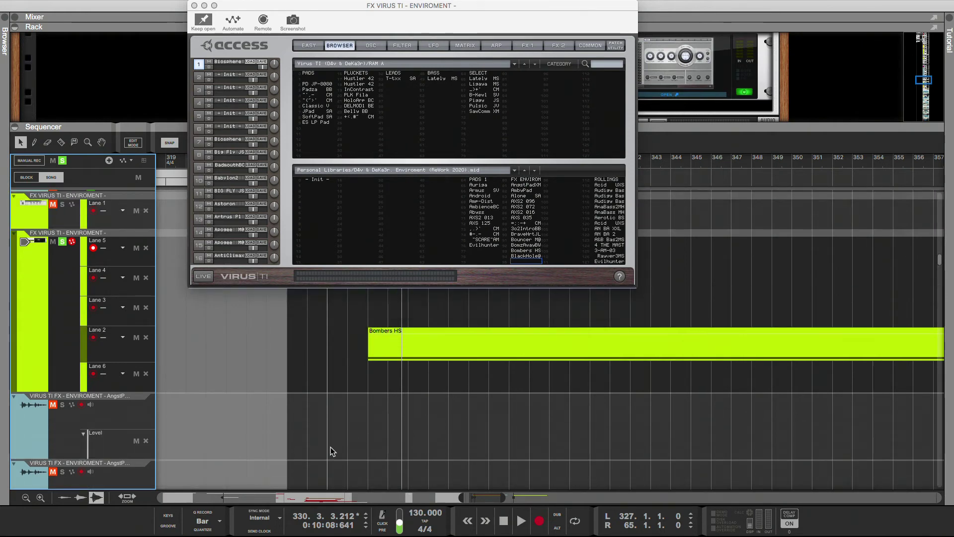
{"action": "left_click_drag", "start_coordinate": [503, 499], "coordinate": [542, 499]}
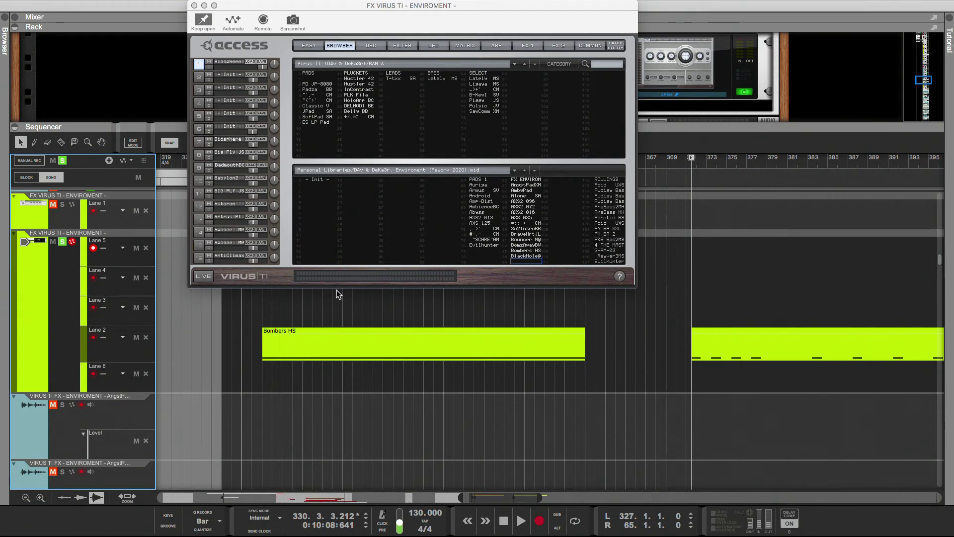
{"action": "left_click", "coordinate": [559, 45]}
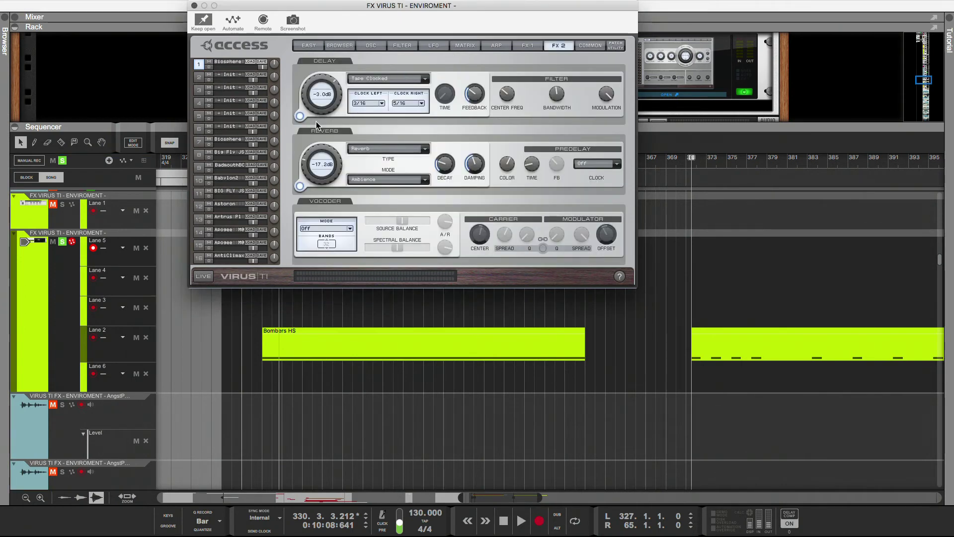
{"action": "left_click", "coordinate": [299, 185]}
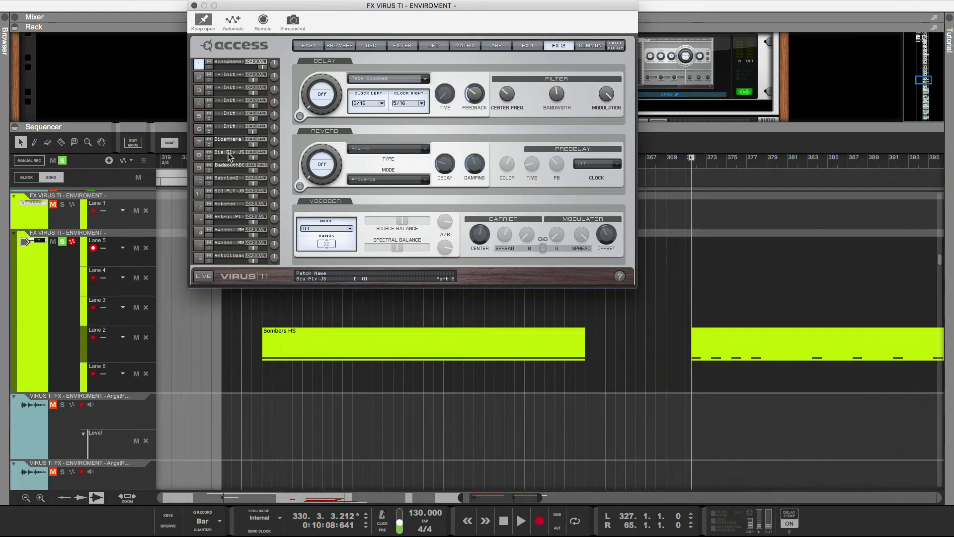
Copy the Big Fly JS patch from part 8 to part 1, with delay off and oscillator balance shifted towards oscillator 2
{"action": "left_click_drag", "start_coordinate": [230, 156], "coordinate": [237, 64]}
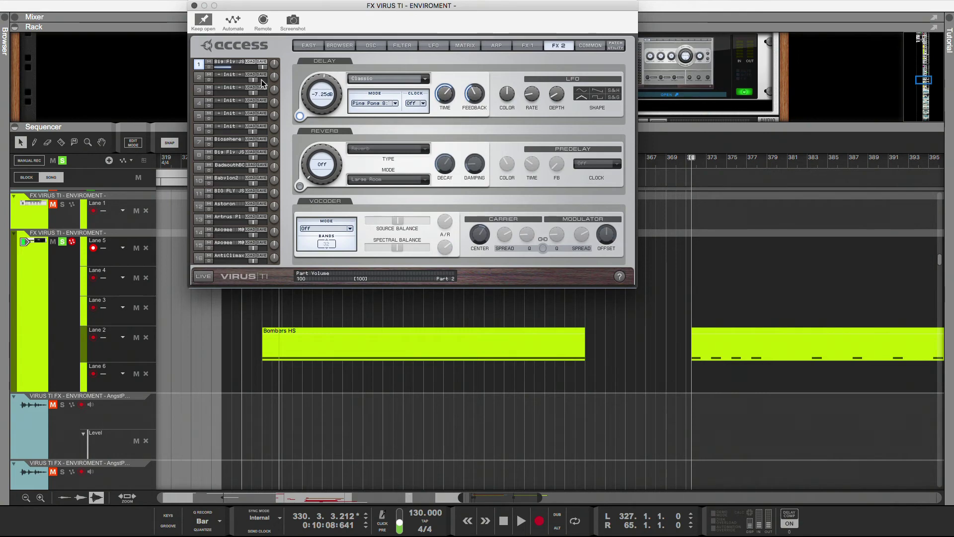
{"action": "left_click", "coordinate": [301, 117]}
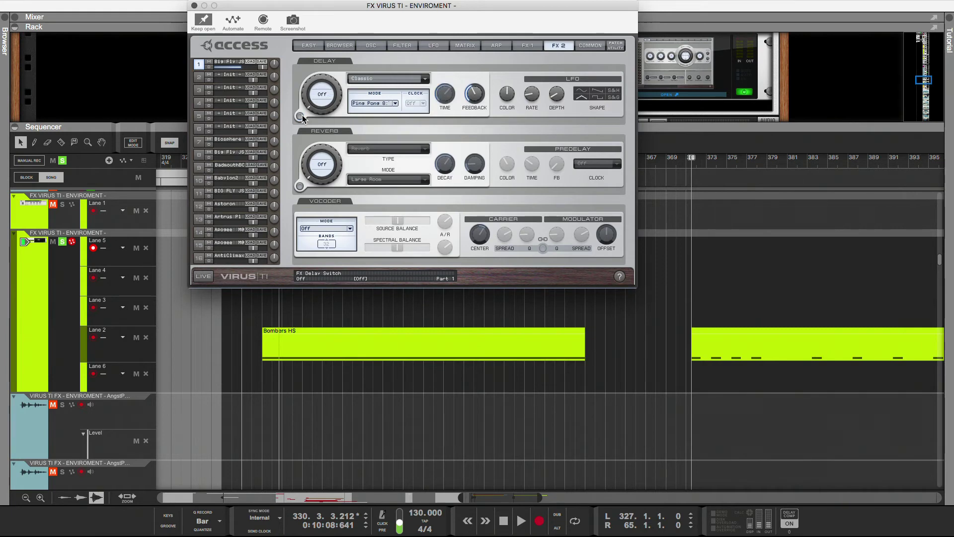
{"action": "left_click", "coordinate": [371, 46]}
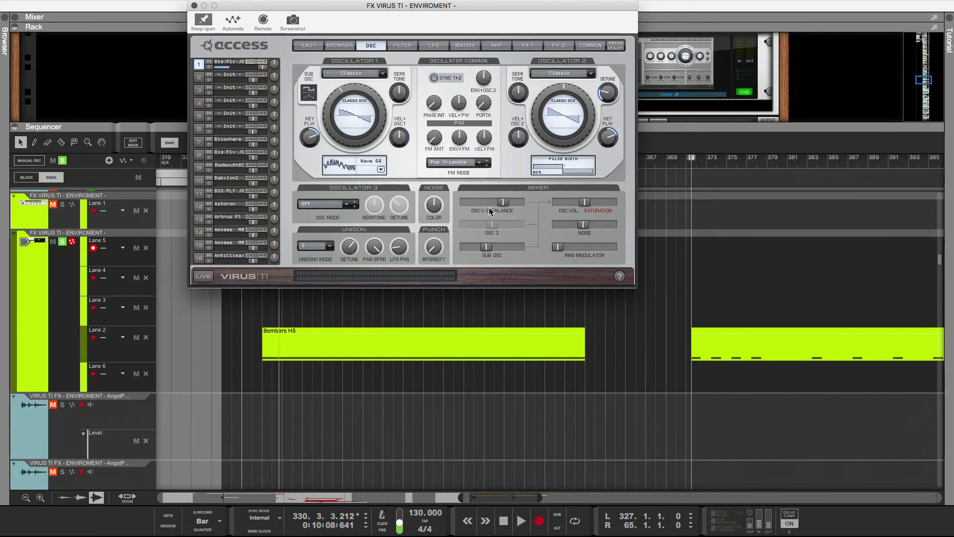
{"action": "left_click_drag", "start_coordinate": [503, 202], "coordinate": [556, 205]}
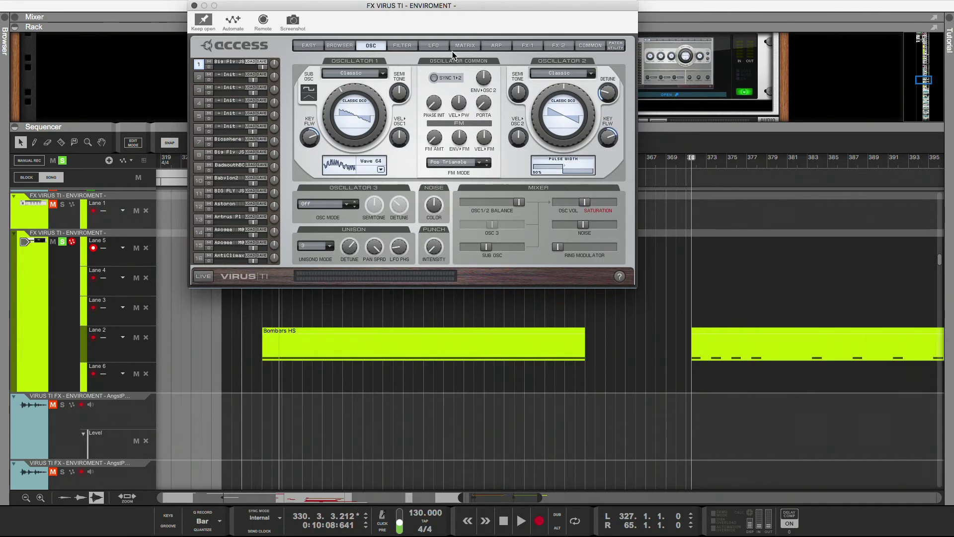
Raise LFO 2's FM amount to +34.4 % and clock LFO 2 at 1/4
{"action": "left_click", "coordinate": [441, 46]}
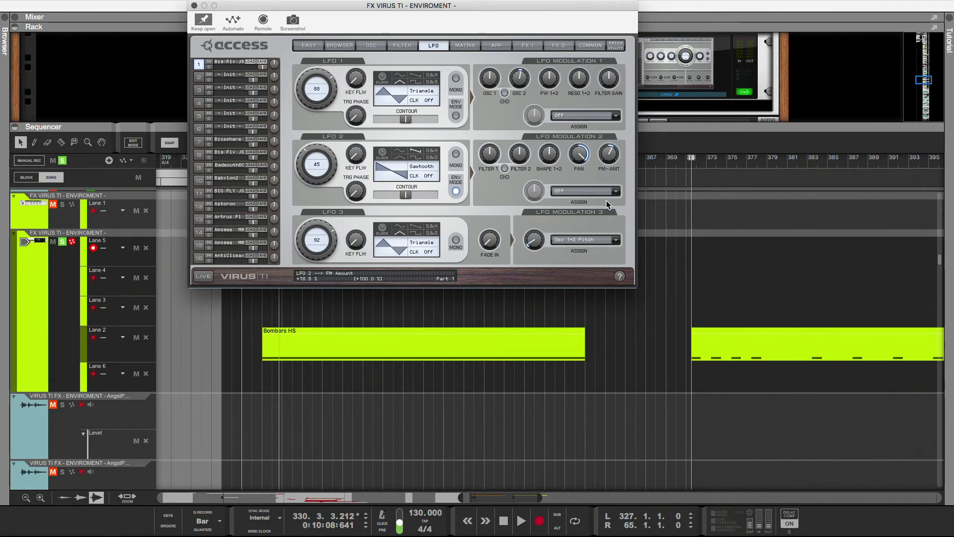
{"action": "mouse_move", "coordinate": [607, 200]}
{"action": "left_mouse_down"}
{"action": "mouse_move", "coordinate": [606, 178]}
{"action": "mouse_move", "coordinate": [606, 192]}
{"action": "left_mouse_up"}
{"action": "left_click_drag", "start_coordinate": [604, 192], "coordinate": [604, 190]}
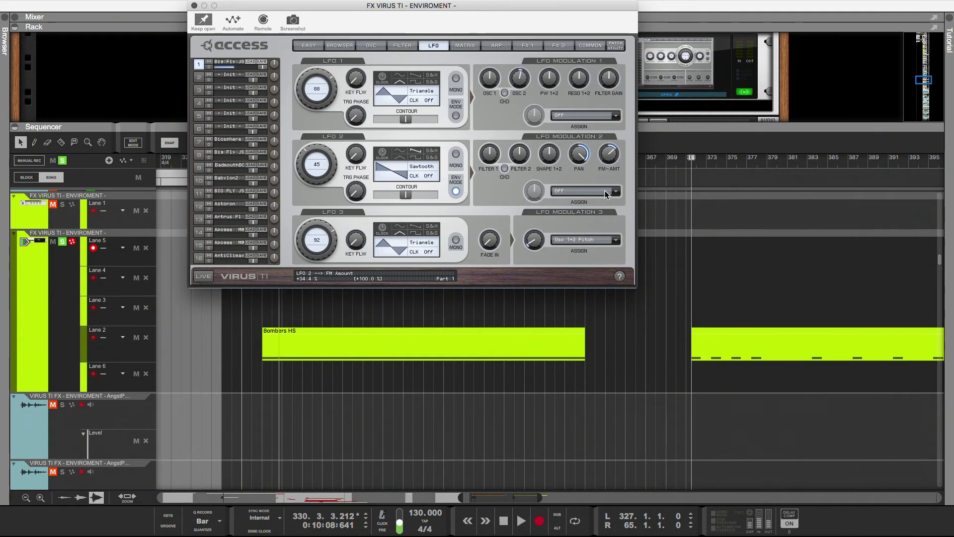
{"action": "left_click", "coordinate": [381, 153]}
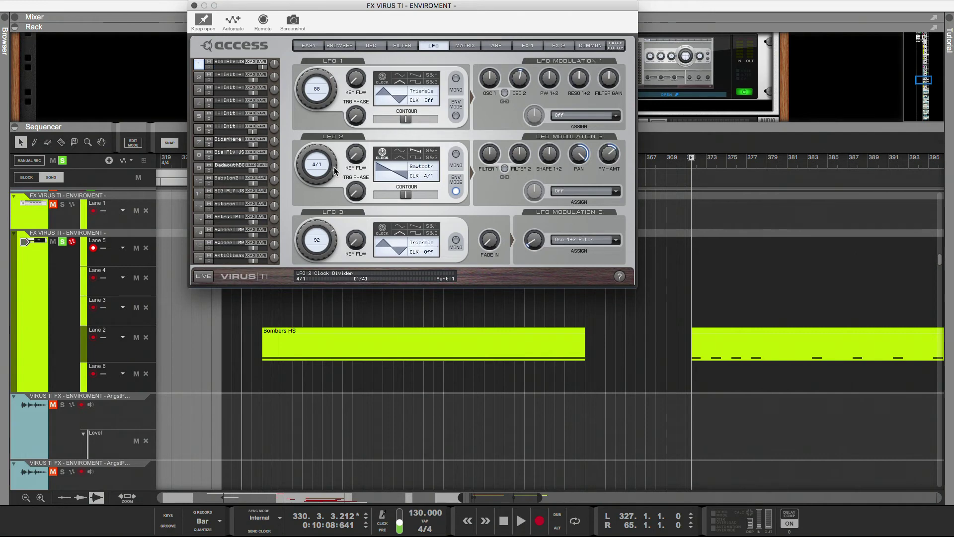
{"action": "left_click_drag", "start_coordinate": [334, 167], "coordinate": [327, 231]}
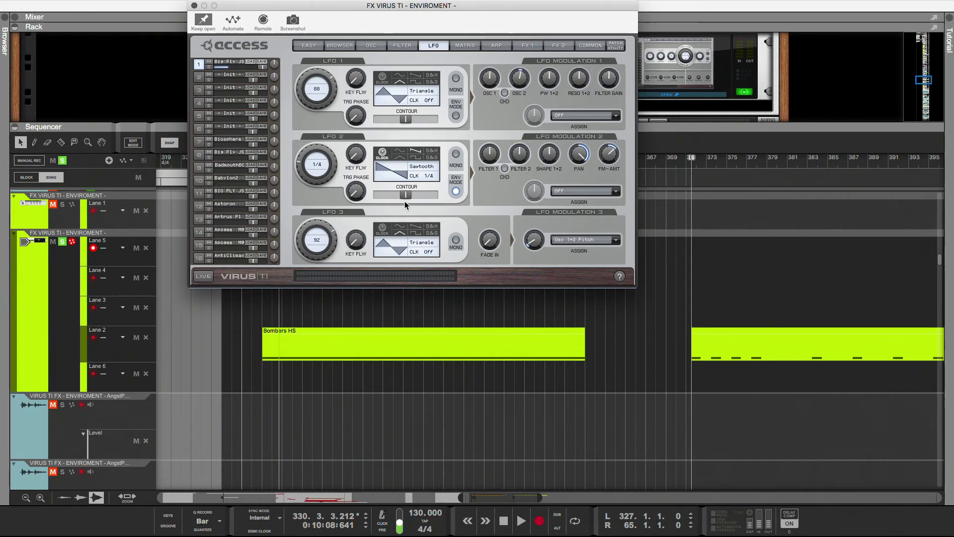
Try a lower waveform contour on LFO 2 and restore it, and toggle its envelope mode off and on again
{"action": "left_click_drag", "start_coordinate": [404, 195], "coordinate": [359, 201]}
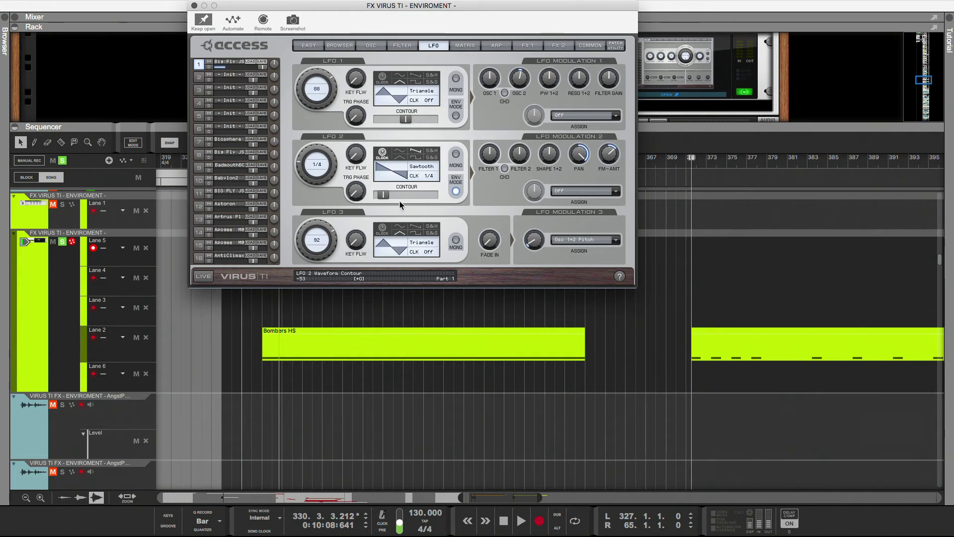
{"action": "left_click_drag", "start_coordinate": [399, 201], "coordinate": [448, 201]}
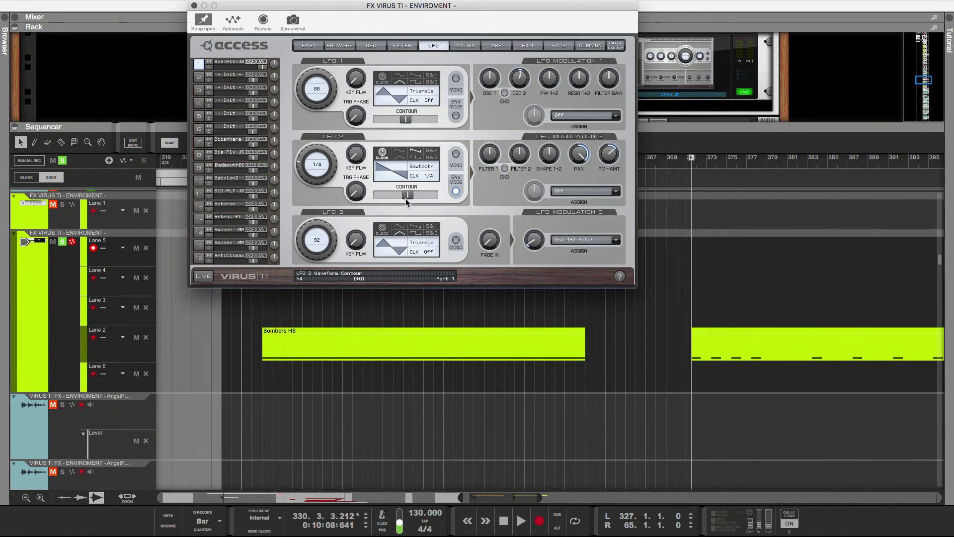
{"action": "left_click", "coordinate": [456, 192]}
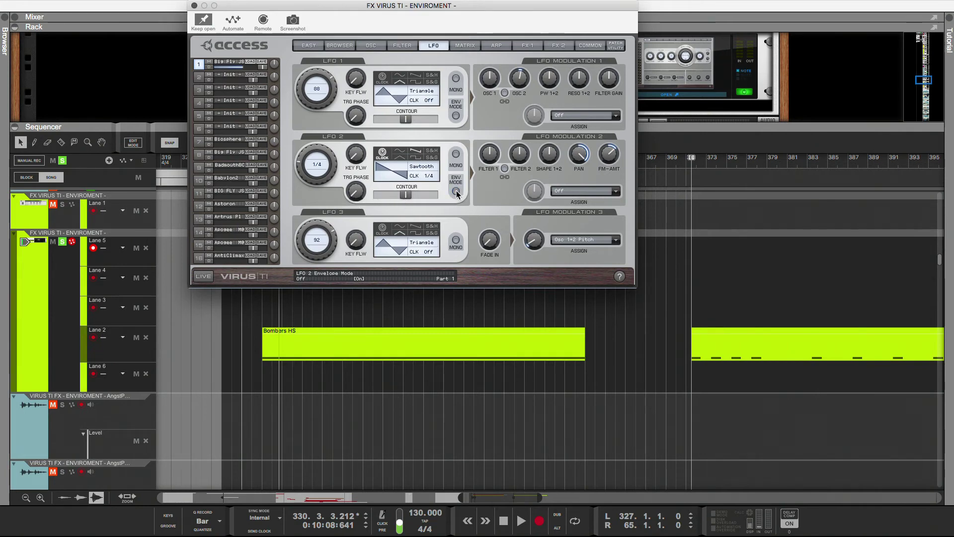
{"action": "left_click", "coordinate": [456, 192]}
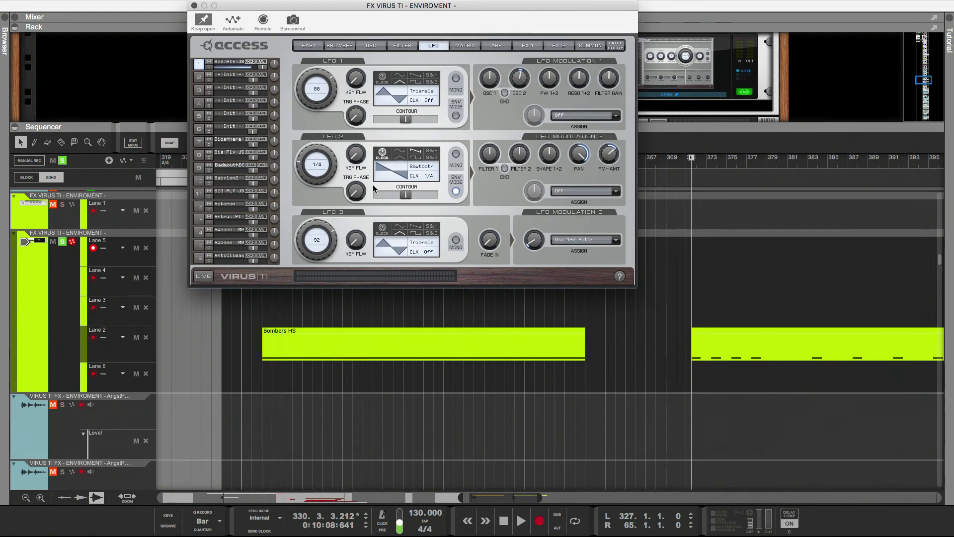
Start playback and try different clock dividers for LFO 2, settling on 1/2
{"action": "left_click_drag", "start_coordinate": [298, 170], "coordinate": [304, 129]}
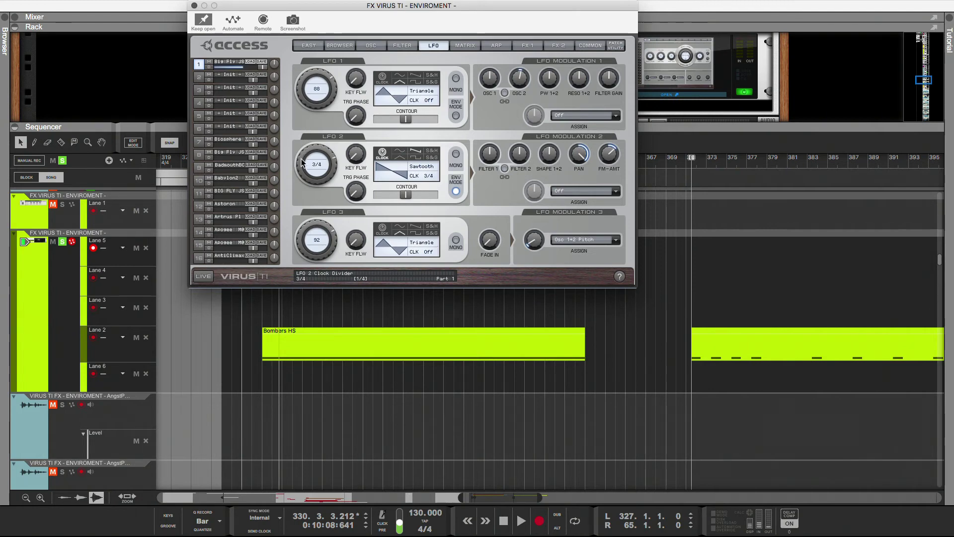
{"action": "left_click_drag", "start_coordinate": [299, 155], "coordinate": [299, 157]}
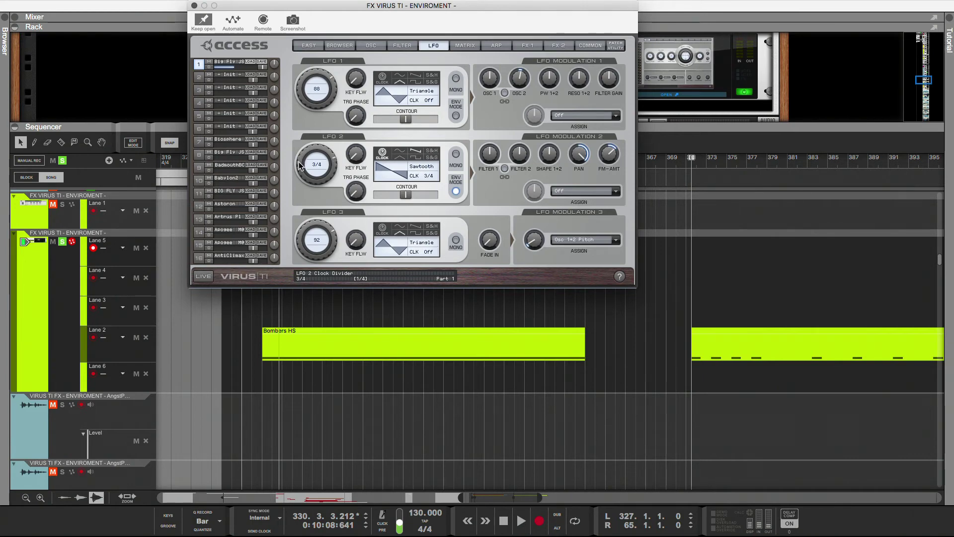
{"action": "left_click_drag", "start_coordinate": [299, 162], "coordinate": [299, 165]}
{"action": "left_click", "coordinate": [521, 520]}
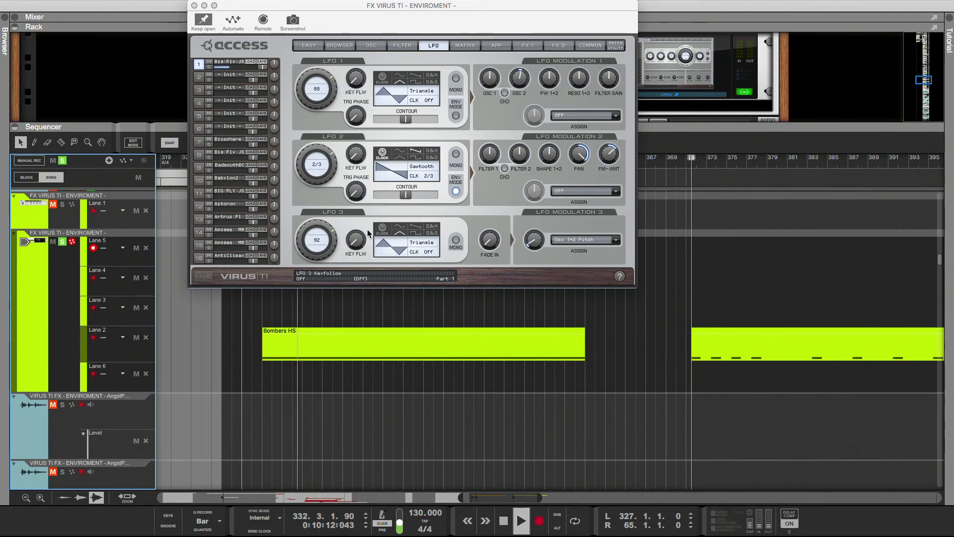
{"action": "left_click_drag", "start_coordinate": [335, 169], "coordinate": [335, 178]}
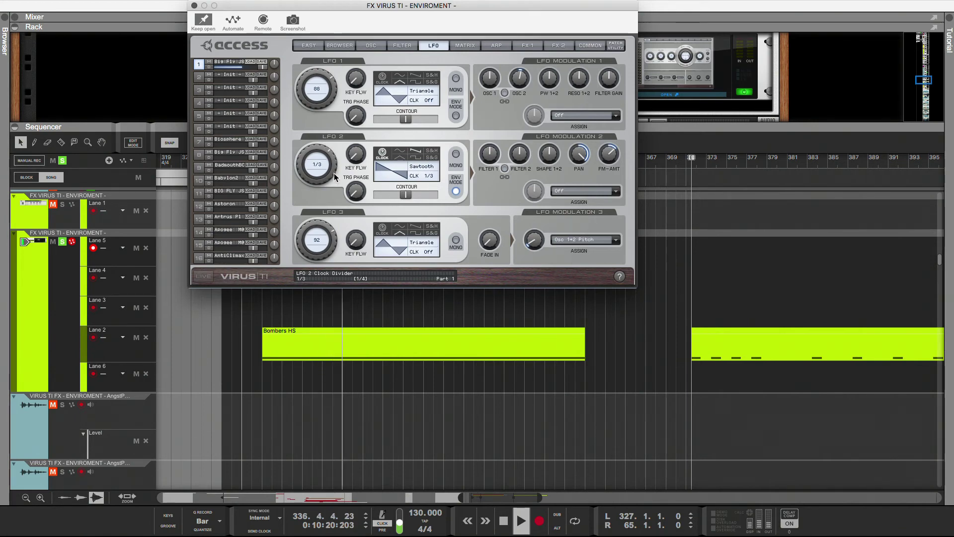
{"action": "left_click_drag", "start_coordinate": [333, 179], "coordinate": [330, 211]}
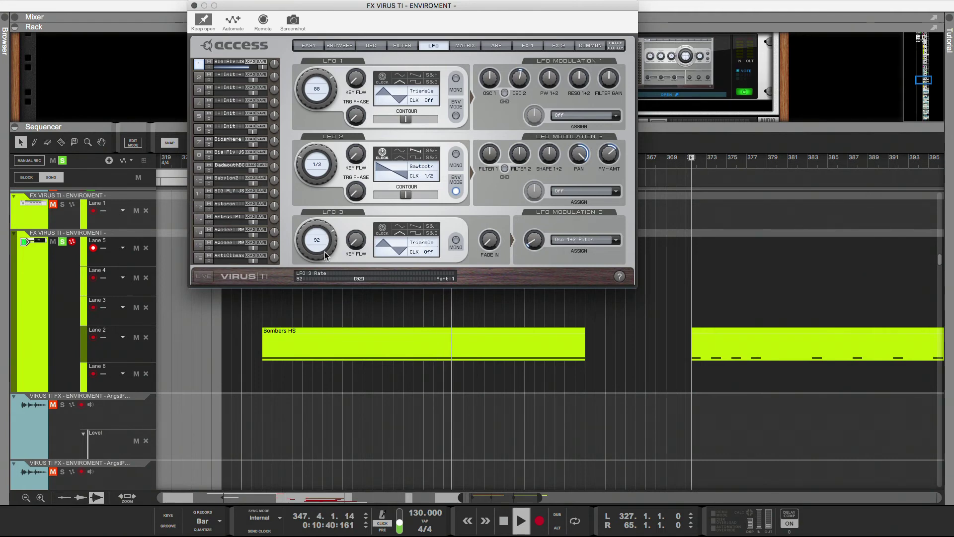
{"action": "mouse_move", "coordinate": [322, 225]}
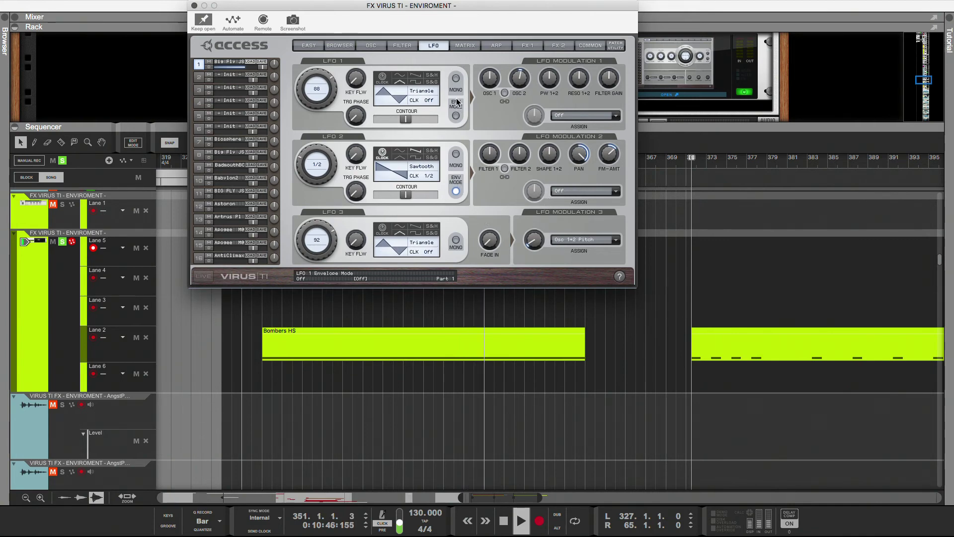
Raise the patch's amplifier volume to maximum and store part 1's Big Fly JS in the personal library below BlackHole@
{"action": "left_click", "coordinate": [402, 46]}
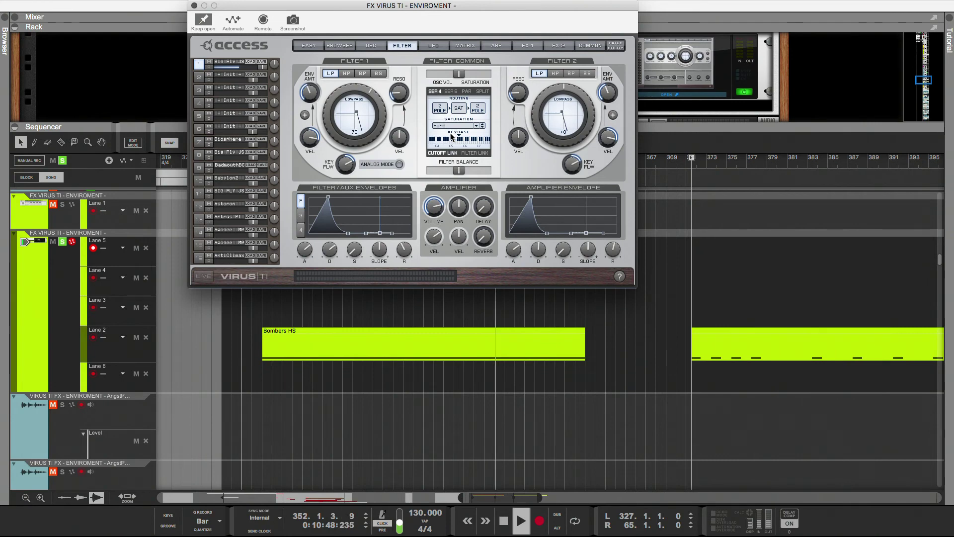
{"action": "mouse_move", "coordinate": [434, 207]}
{"action": "left_click_drag", "start_coordinate": [434, 206], "coordinate": [434, 175]}
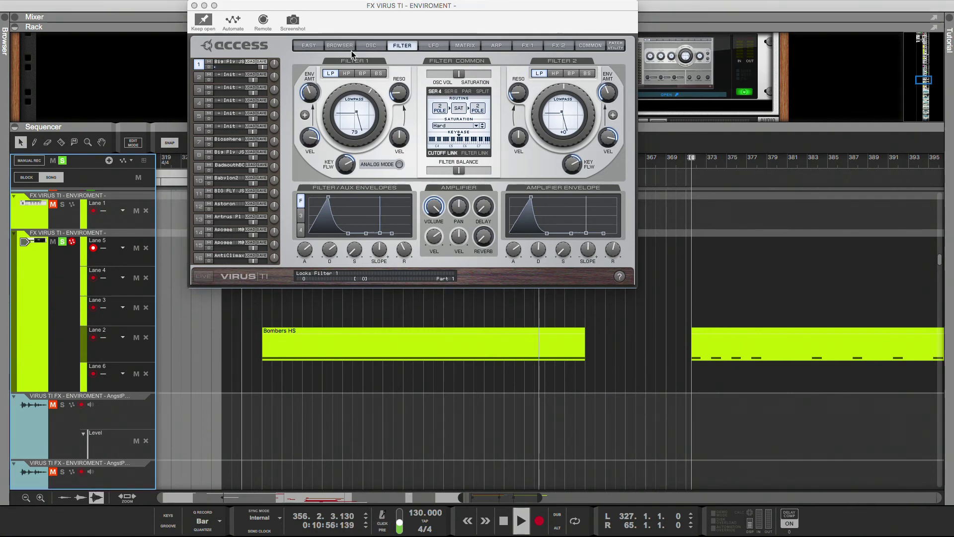
{"action": "left_click", "coordinate": [247, 61]}
{"action": "left_click_drag", "start_coordinate": [230, 61], "coordinate": [524, 260]}
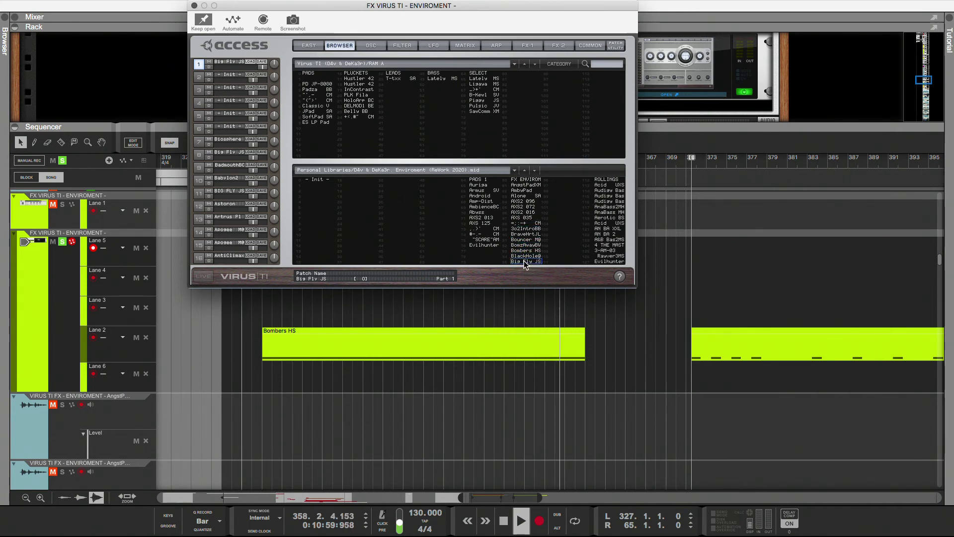
Reset parts 7 and 8 of the Virus TI to - Init -
{"action": "left_click_drag", "start_coordinate": [228, 127], "coordinate": [227, 140]}
{"action": "left_click_drag", "start_coordinate": [226, 146], "coordinate": [229, 152]}
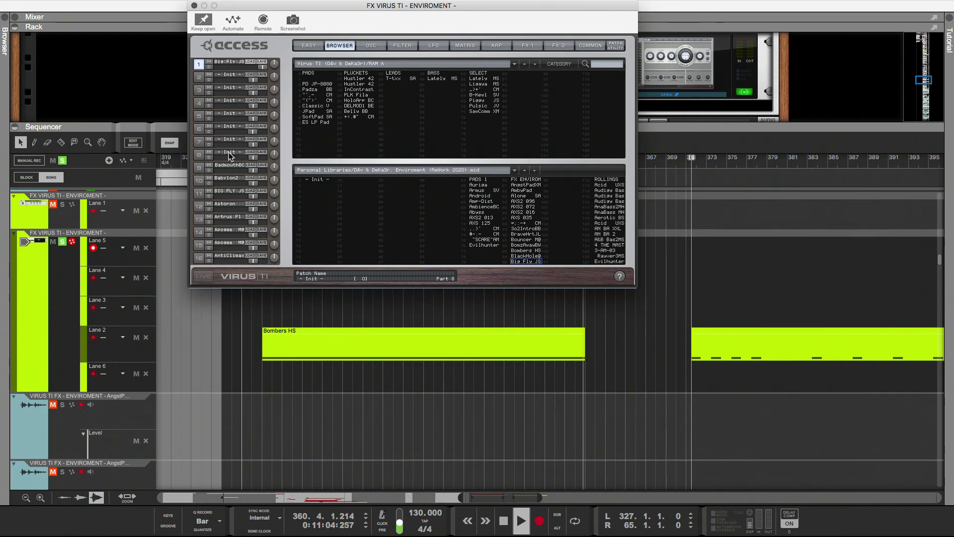
{"action": "left_click", "coordinate": [255, 155]}
{"action": "left_click", "coordinate": [253, 108]}
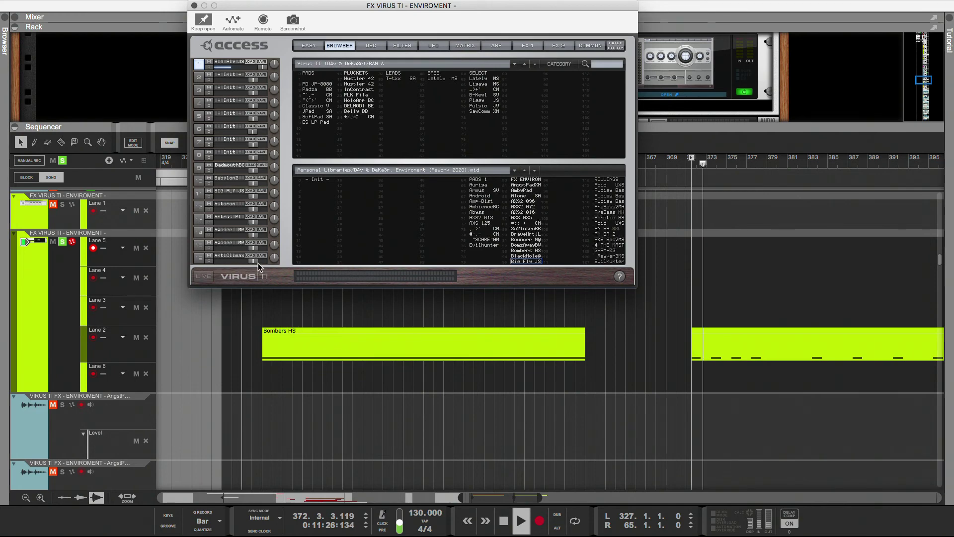
Restart playback from the left locator and transpose the long note in the Bombers HS clip on Lane 2 up to C3
{"action": "left_click", "coordinate": [243, 320]}
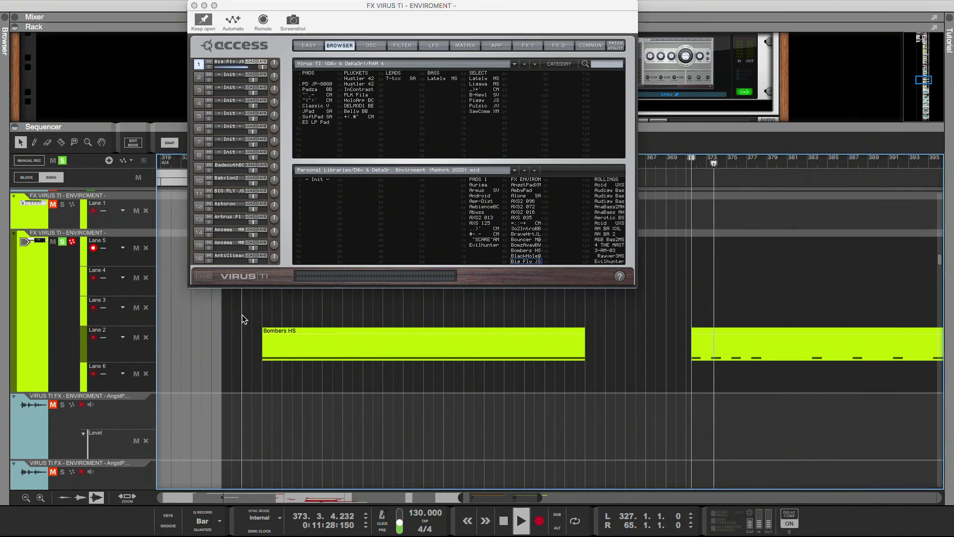
{"action": "key", "text": "KP_1"}
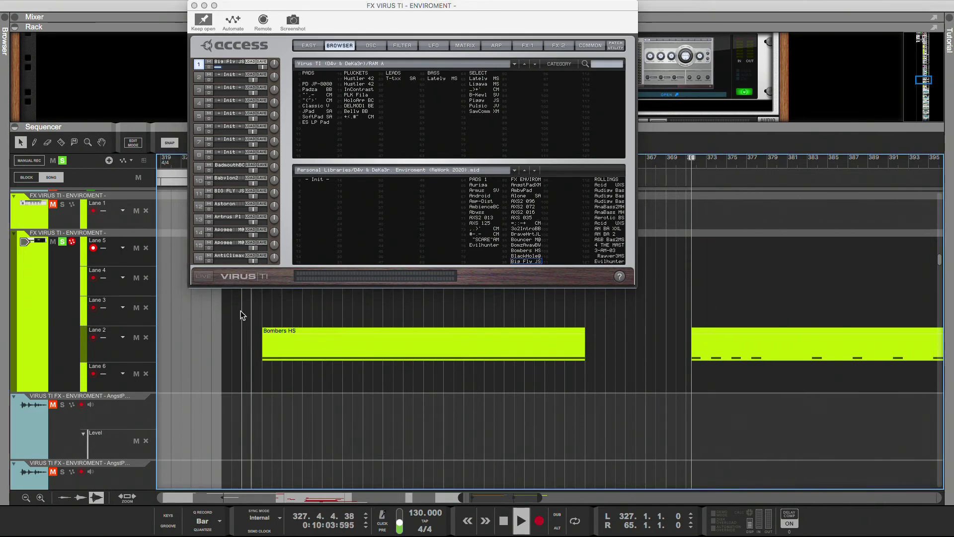
{"action": "double_click", "coordinate": [286, 350]}
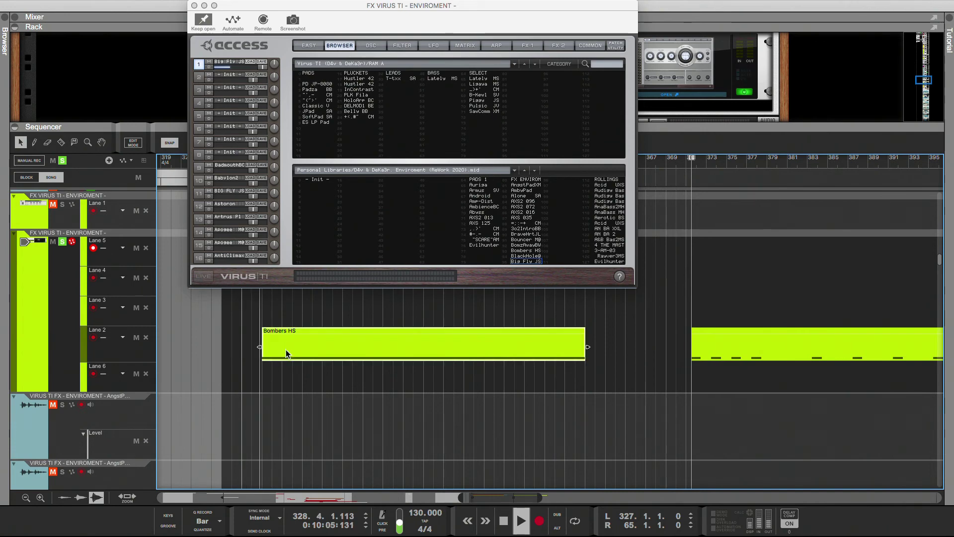
{"action": "scroll", "coordinate": [353, 348], "scroll_direction": "up", "scroll_amount": 2}
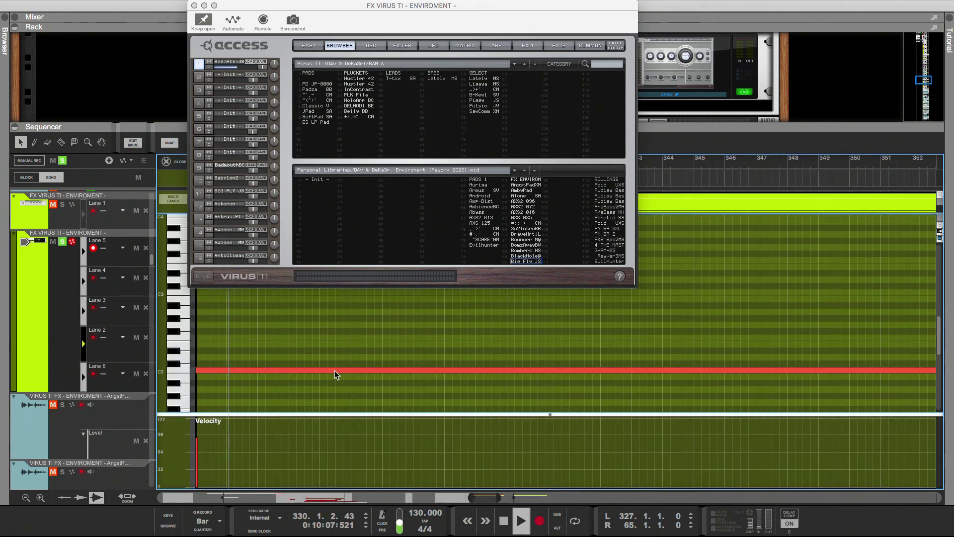
{"action": "key", "text": "Up"}
{"action": "key", "text": "Up"}
{"action": "key", "text": "Up"}
{"action": "key", "text": "Up"}
{"action": "key", "text": "Up"}
{"action": "key", "text": "Up"}
{"action": "key", "text": "Up"}
{"action": "key", "text": "Up"}
{"action": "key", "text": "Up"}
{"action": "key", "text": "Up"}
{"action": "key", "text": "Up"}
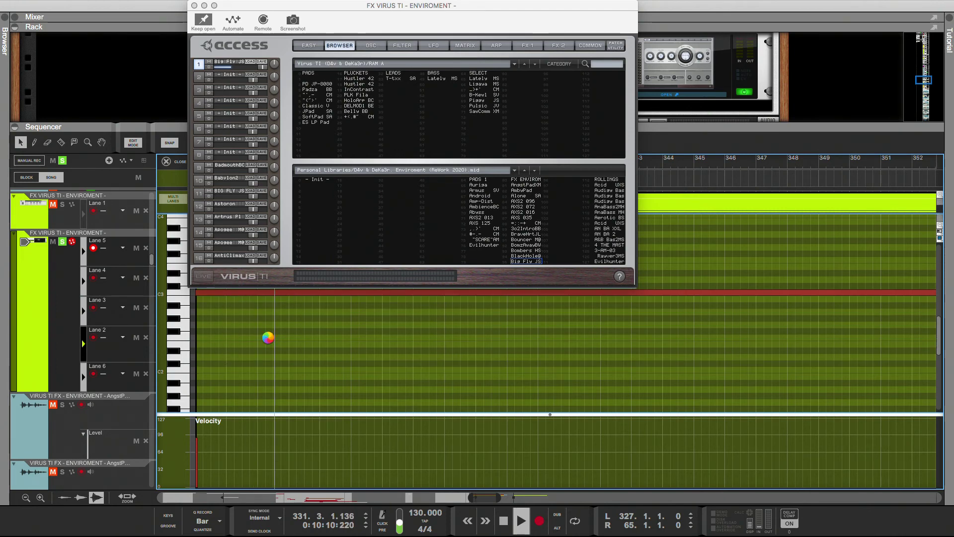
{"action": "scroll", "coordinate": [268, 363], "scroll_direction": "up", "scroll_amount": 3}
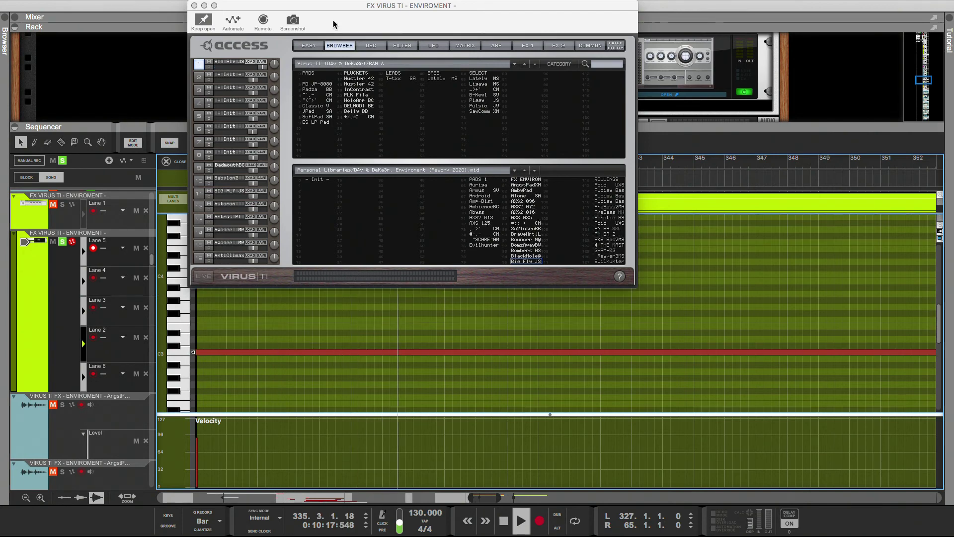
Move the Virus TI window clear of the note editor, try the long note at C4 and return it to C3
{"action": "left_click_drag", "start_coordinate": [337, 7], "coordinate": [655, 7]}
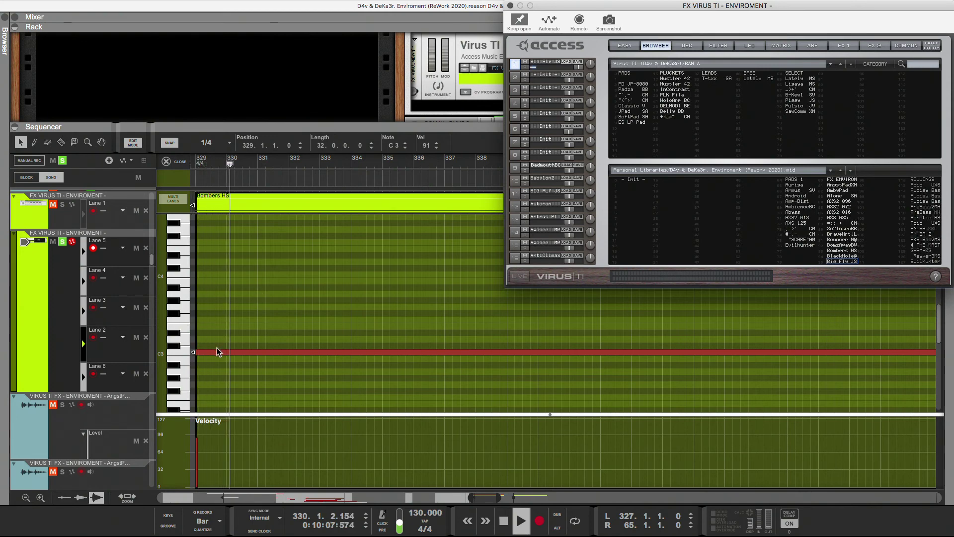
{"action": "left_click_drag", "start_coordinate": [214, 353], "coordinate": [213, 274]}
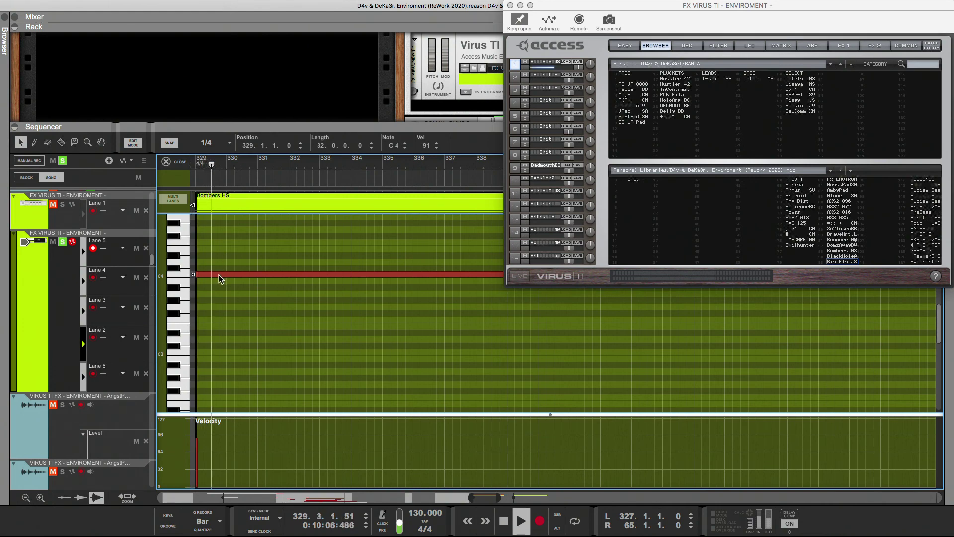
{"action": "left_click_drag", "start_coordinate": [219, 274], "coordinate": [220, 352]}
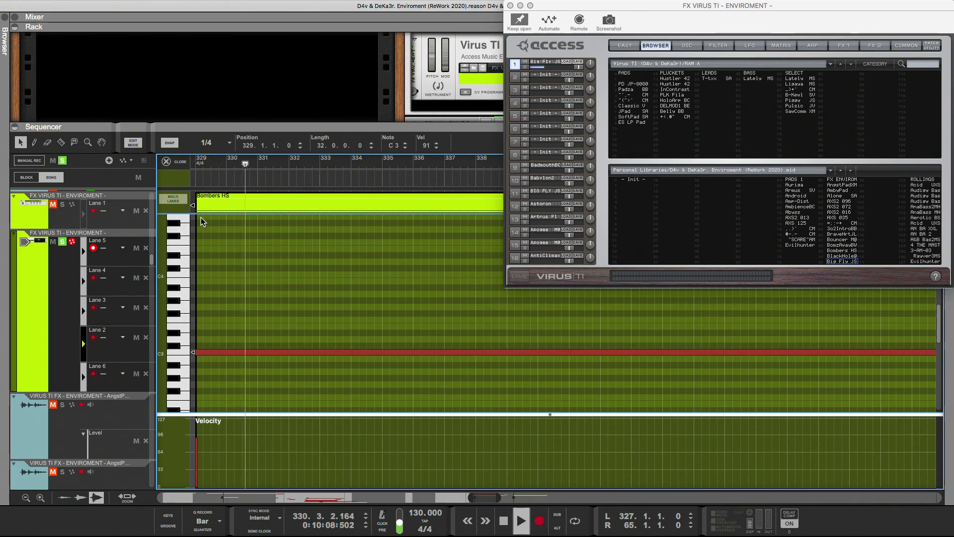
Close the note editor and shorten the Bombers HS clip to four bars
{"action": "left_click", "coordinate": [175, 163]}
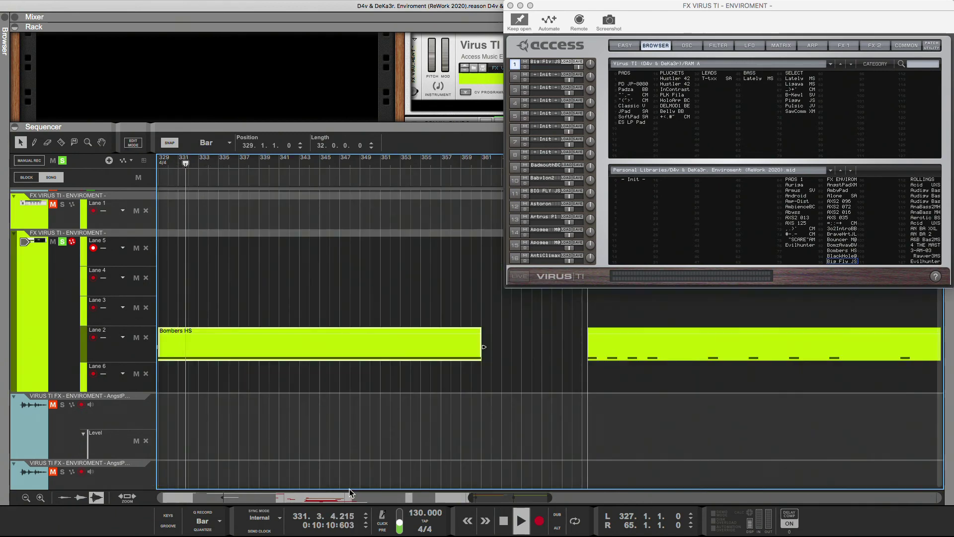
{"action": "scroll", "coordinate": [492, 497], "scroll_direction": "left", "scroll_amount": 5}
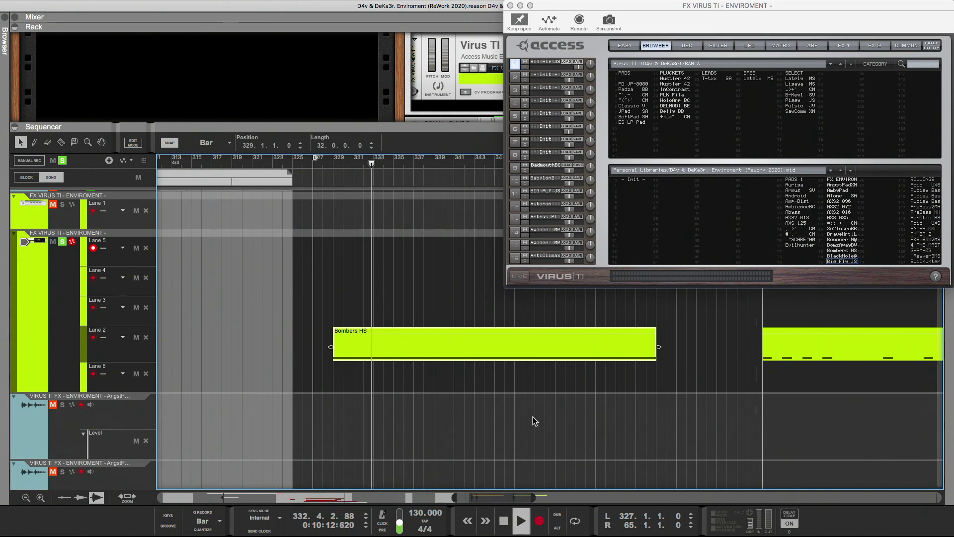
{"action": "left_click_drag", "start_coordinate": [658, 347], "coordinate": [375, 366]}
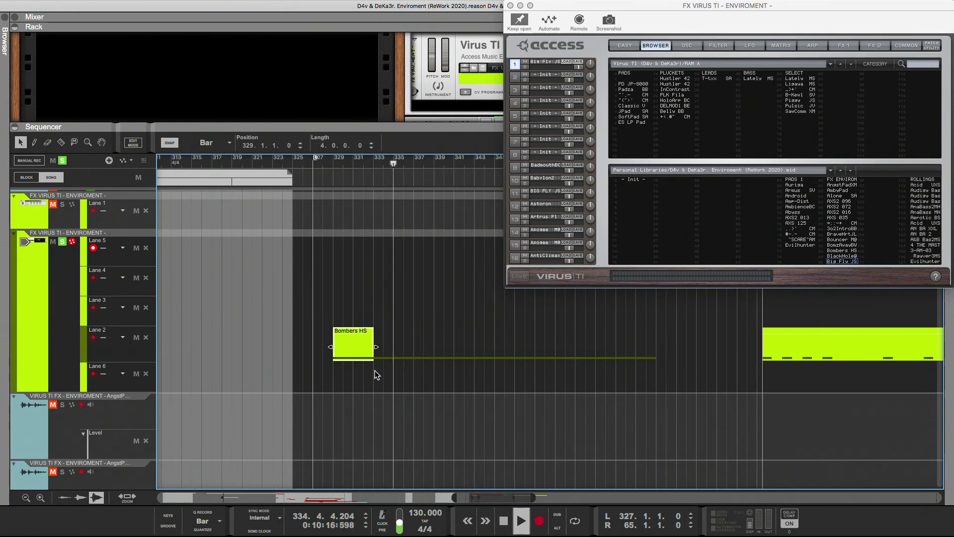
Duplicate the four-bar Bombers HS clip three times in a row on Lane 2 and stop playback
{"action": "key", "text": "super+d"}
{"action": "key", "text": "super+d"}
{"action": "key", "text": "super+d"}
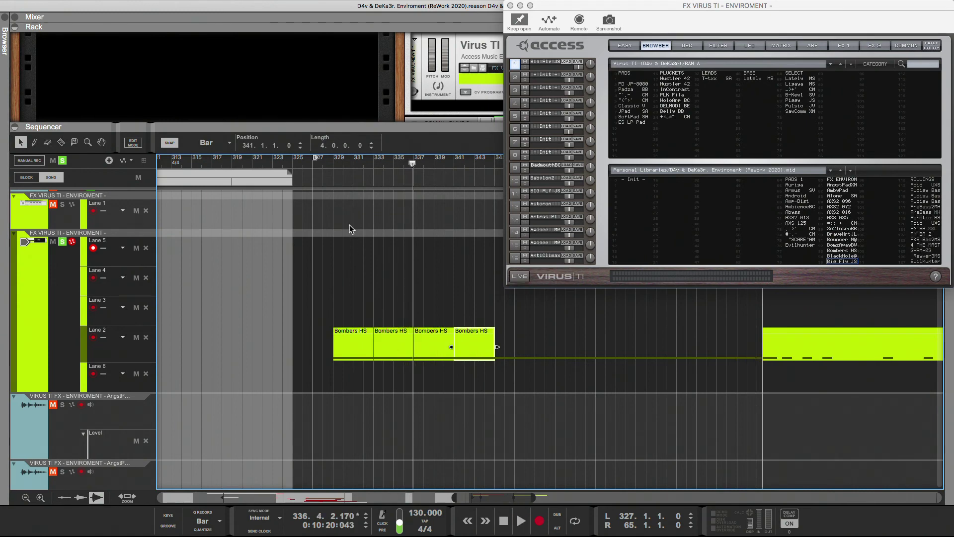
{"action": "key", "text": "space"}
Delete the empty note lanes 6, 5, 4 and 3 from the FX VIRUS TI track, keeping only Lane 2
{"action": "scroll", "coordinate": [290, 325], "scroll_direction": "up", "scroll_amount": 3}
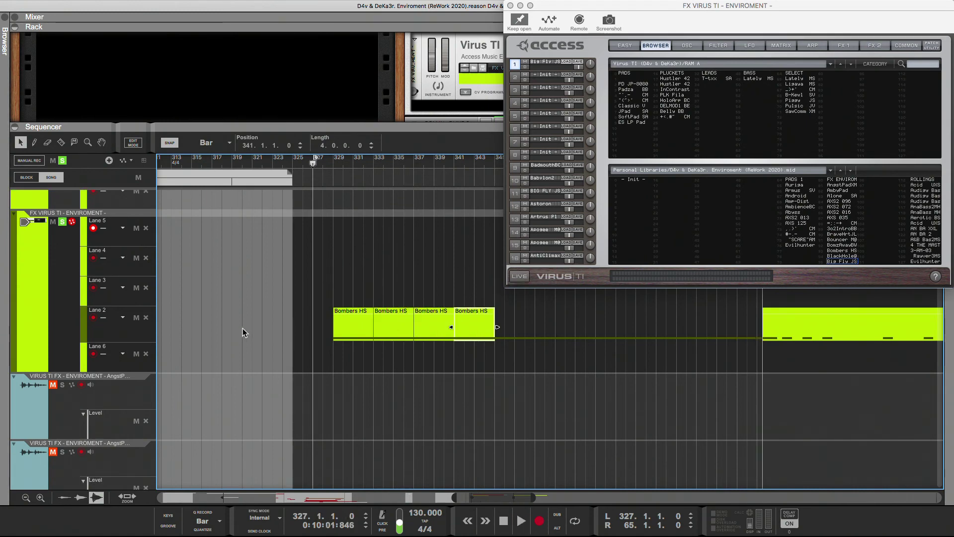
{"action": "scroll", "coordinate": [241, 338], "scroll_direction": "up", "scroll_amount": 3}
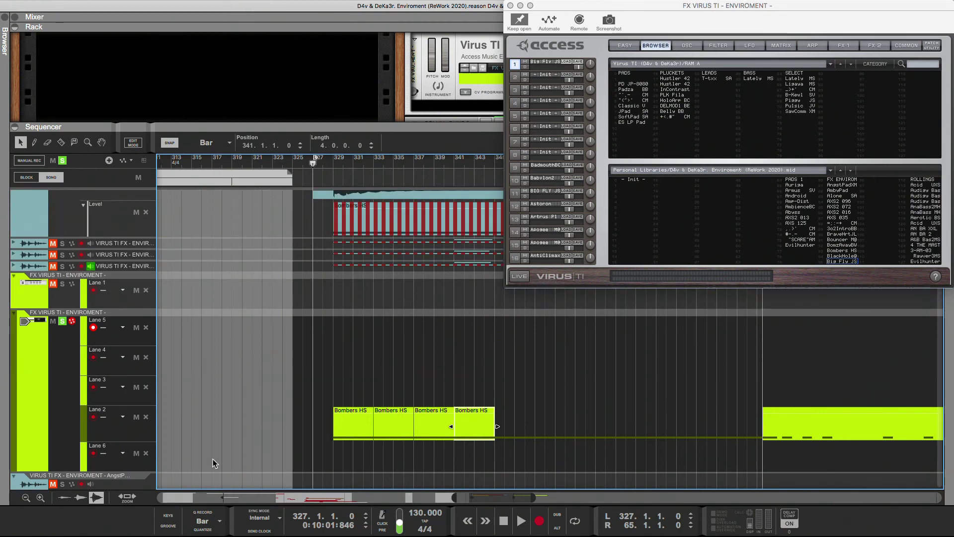
{"action": "left_click_drag", "start_coordinate": [453, 497], "coordinate": [430, 499]}
{"action": "scroll", "coordinate": [398, 448], "scroll_direction": "right", "scroll_amount": 15}
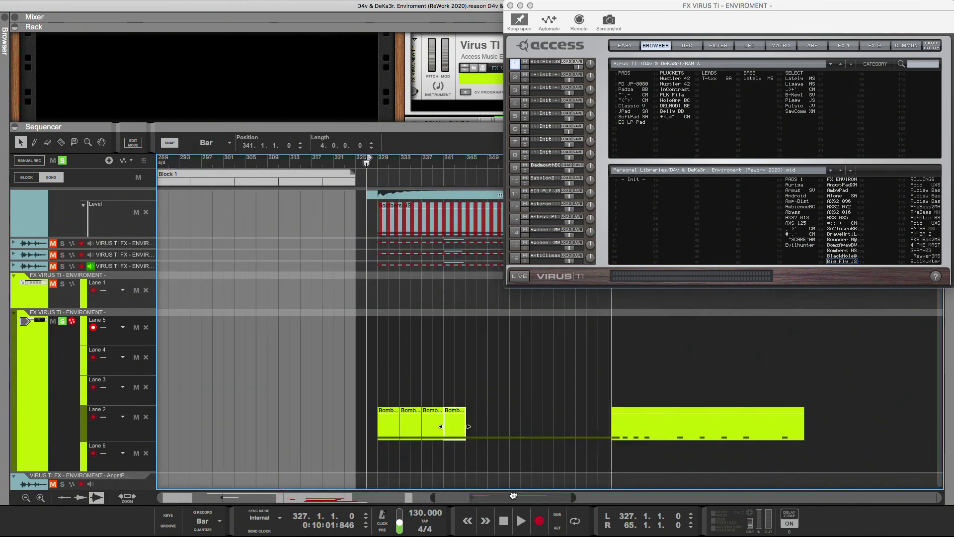
{"action": "scroll", "coordinate": [130, 405], "scroll_direction": "down", "scroll_amount": 2}
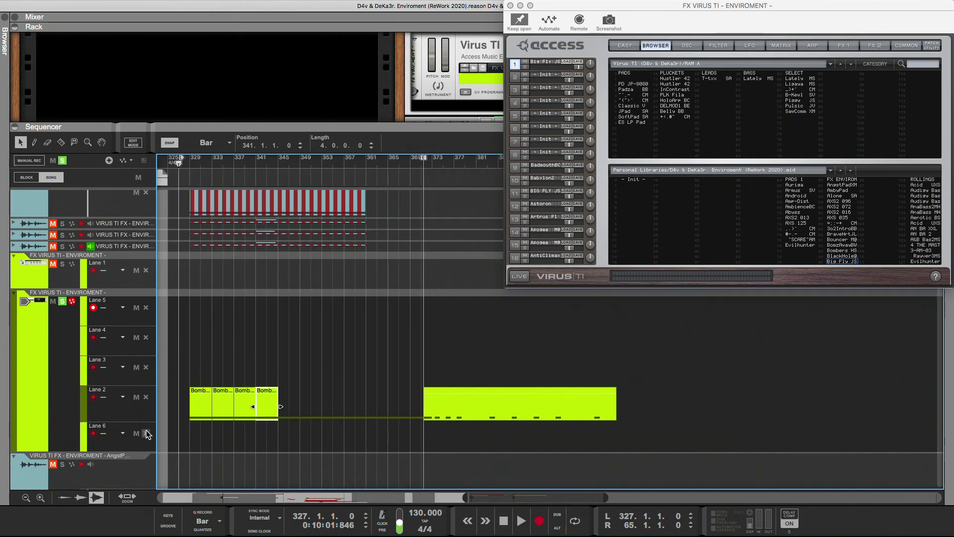
{"action": "left_click", "coordinate": [145, 433]}
{"action": "left_click", "coordinate": [145, 308]}
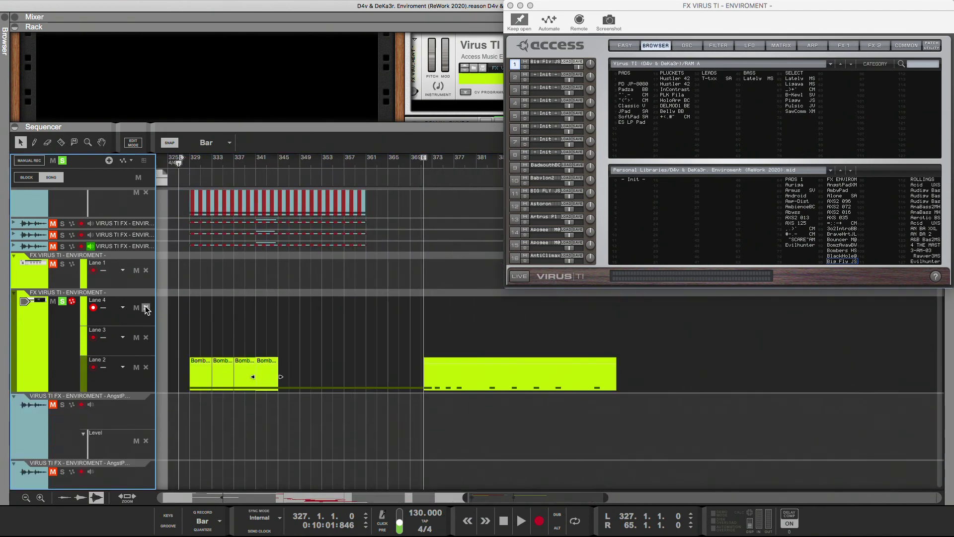
{"action": "left_click", "coordinate": [146, 308]}
{"action": "left_click", "coordinate": [145, 309]}
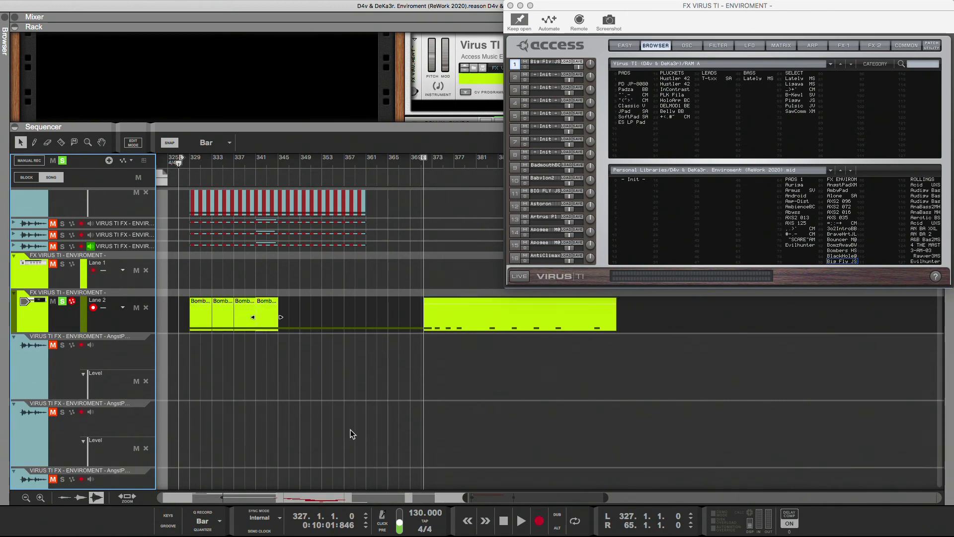
Join the four Bombers HS clips on Lane 2 into a single clip
{"action": "scroll", "coordinate": [288, 388], "scroll_direction": "left", "scroll_amount": 5}
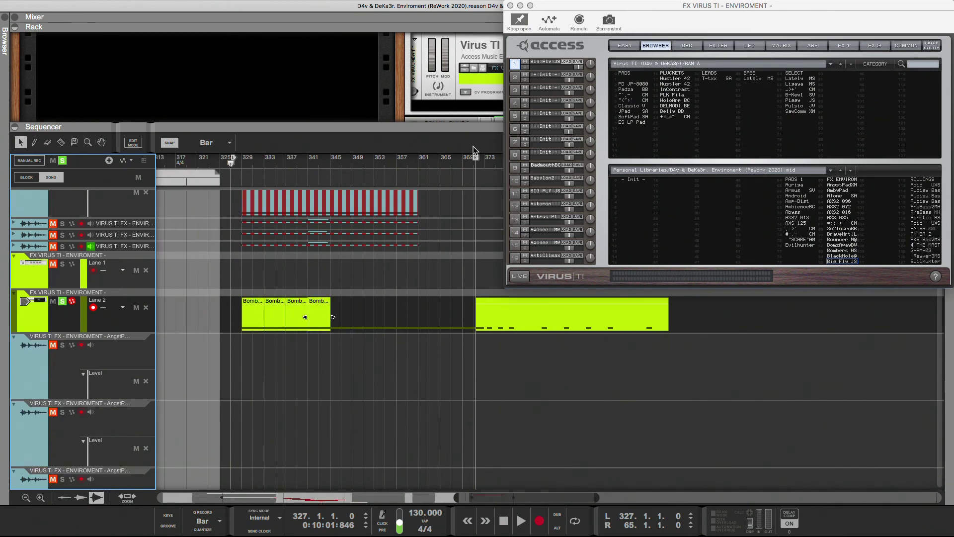
{"action": "left_click_drag", "start_coordinate": [363, 313], "coordinate": [252, 322]}
{"action": "right_click", "coordinate": [253, 321]}
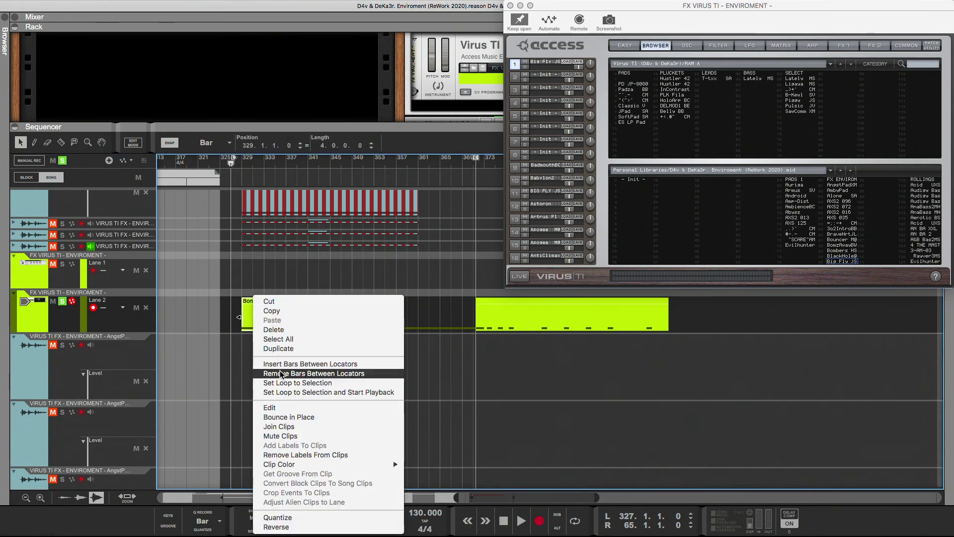
{"action": "left_click", "coordinate": [279, 426]}
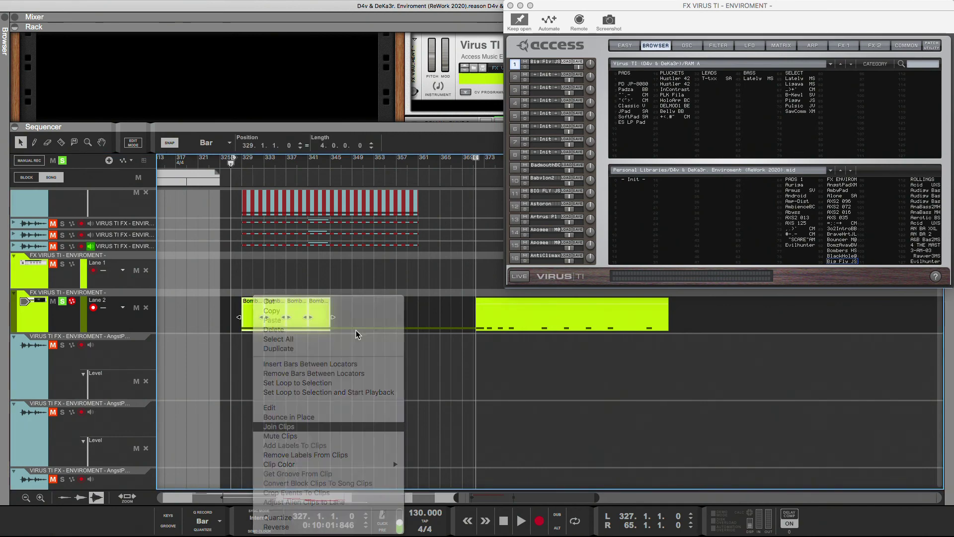
Copy the patch name from part 1 of the Virus TI and rename the joined clip Big Fly JS
{"action": "right_click", "coordinate": [542, 59]}
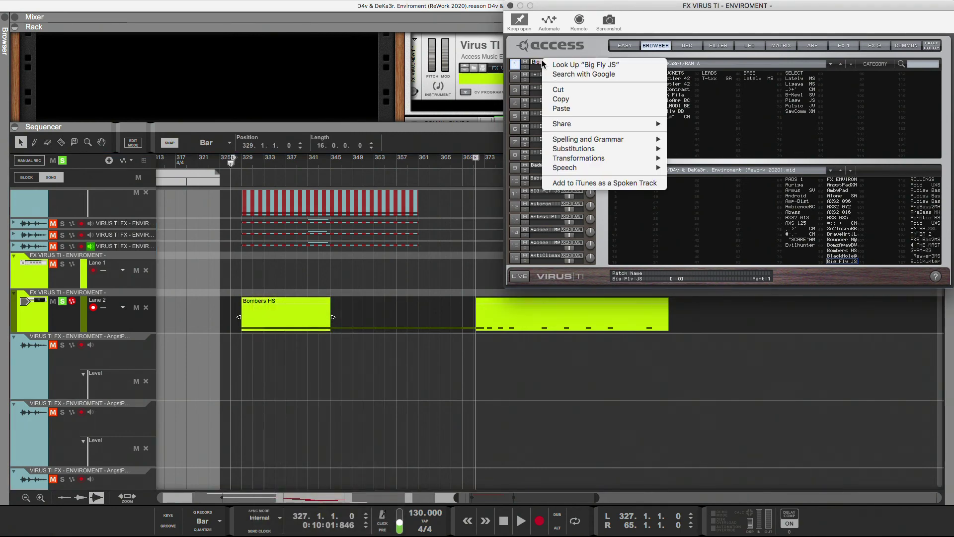
{"action": "left_click", "coordinate": [559, 97]}
{"action": "double_click", "coordinate": [251, 301]}
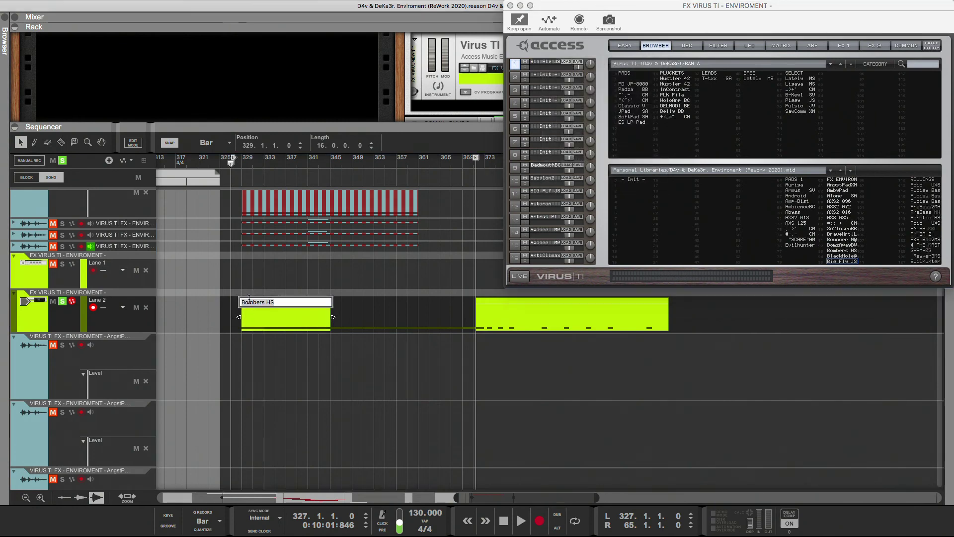
{"action": "key", "text": "Return"}
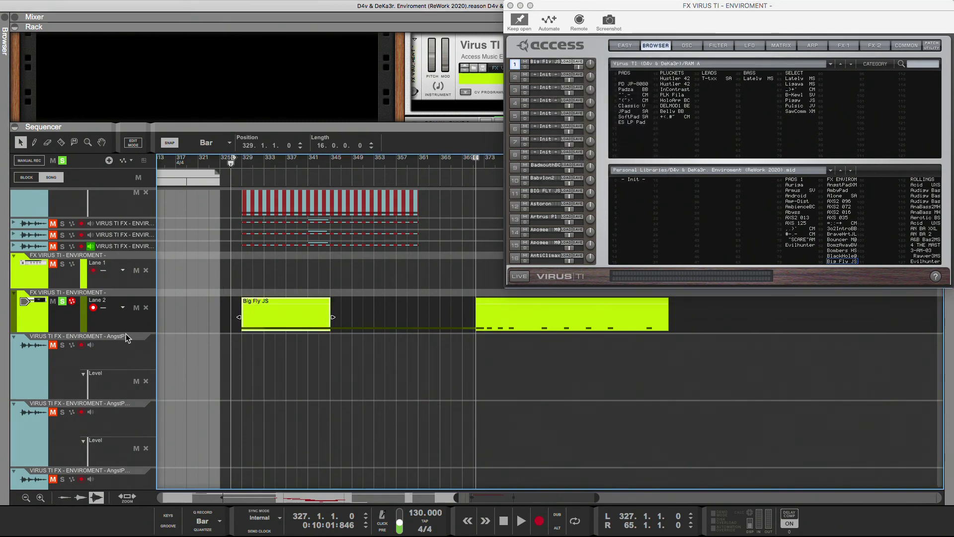
Rename the AngstPadXM copy 16 audio track VIRUS TI FX - ENVIROMENT - Big Fly JS
{"action": "double_click", "coordinate": [97, 293]}
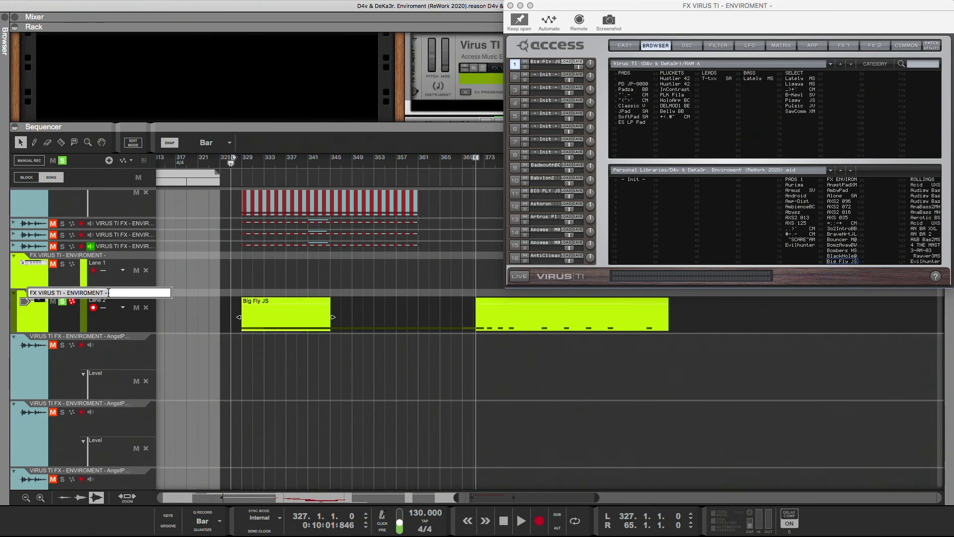
{"action": "left_click", "coordinate": [84, 340]}
{"action": "double_click", "coordinate": [108, 337]}
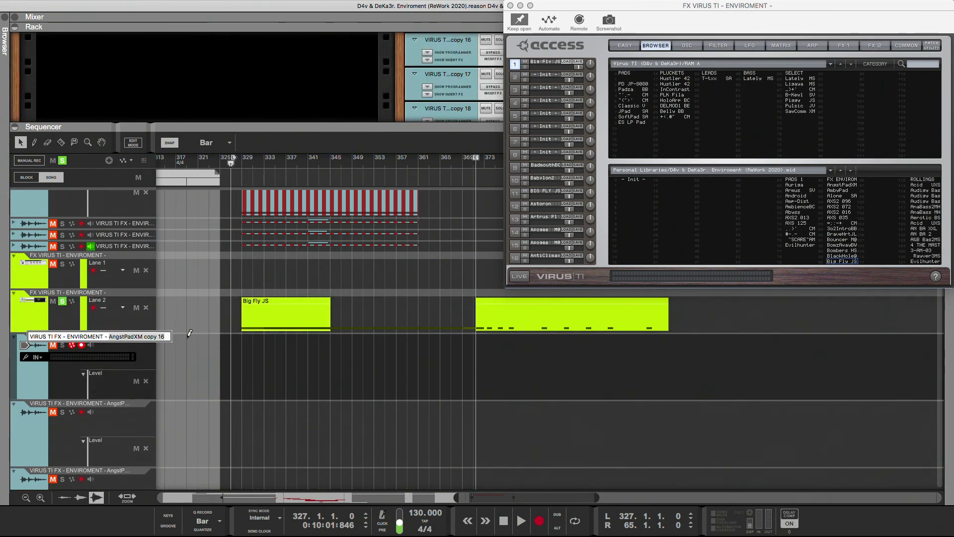
{"action": "key", "text": "super+v"}
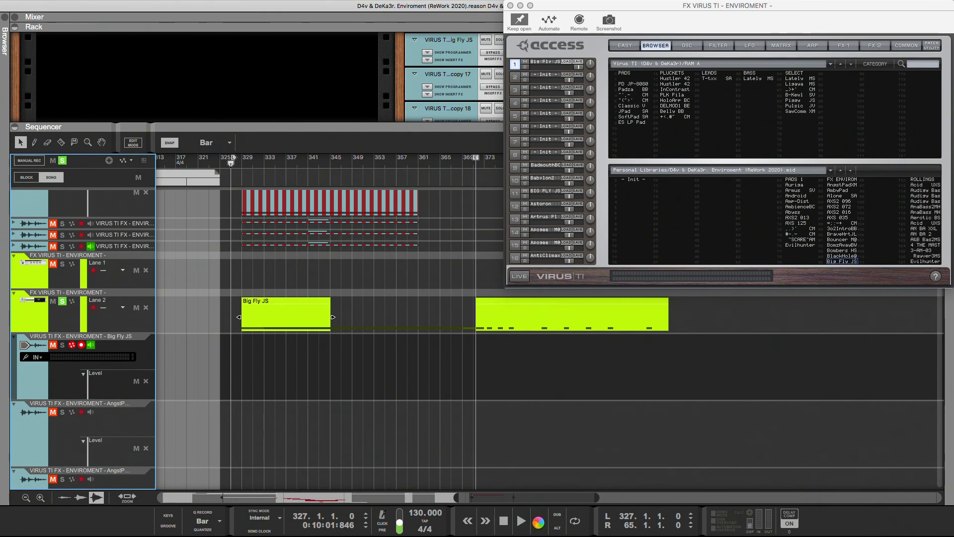
Record the patch onto the Big Fly JS audio track from bar 327 and trim the recording to 18 bars
{"action": "left_click", "coordinate": [540, 521]}
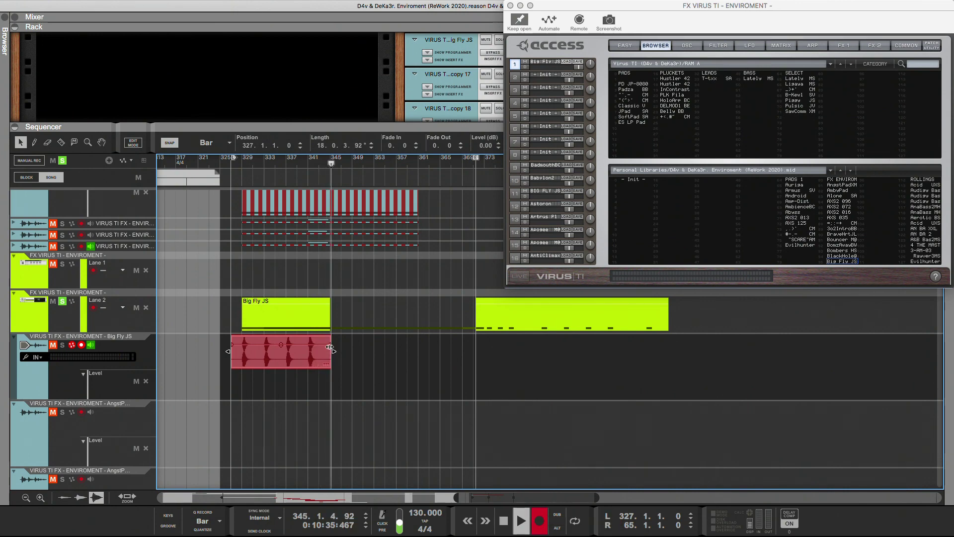
{"action": "key", "text": "space"}
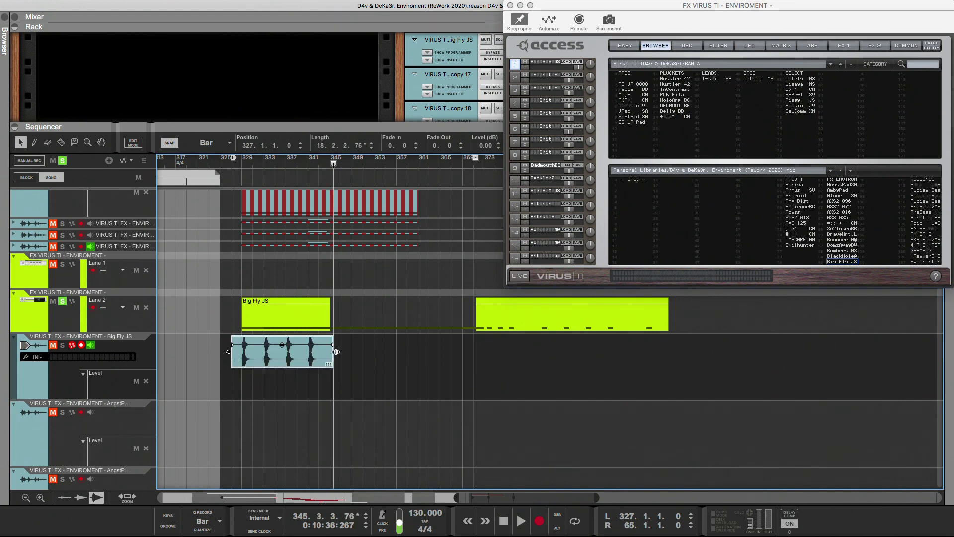
{"action": "left_click_drag", "start_coordinate": [337, 351], "coordinate": [331, 352]}
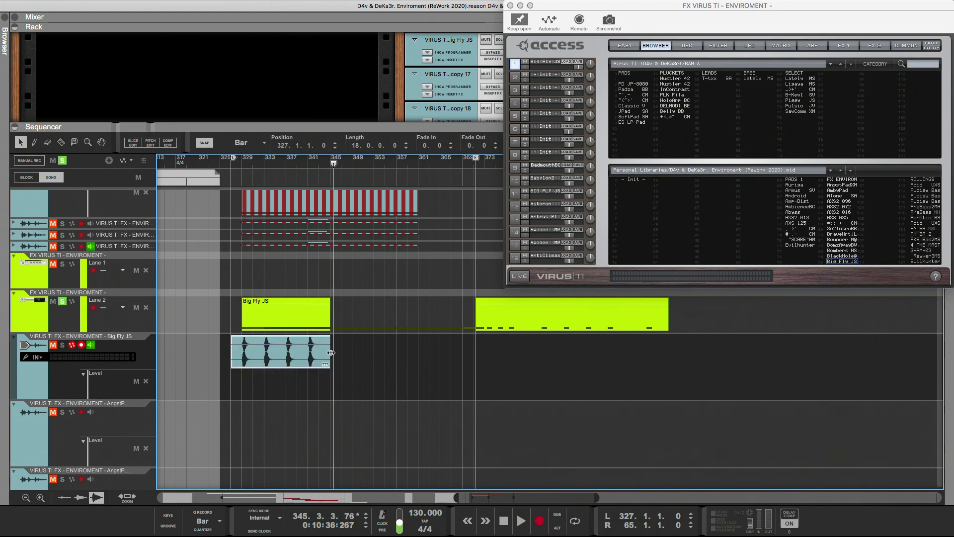
Label the recorded audio clip Big Fly JS and place a copy of the Lane 2 note clip beneath it on the audio track
{"action": "right_click", "coordinate": [259, 341]}
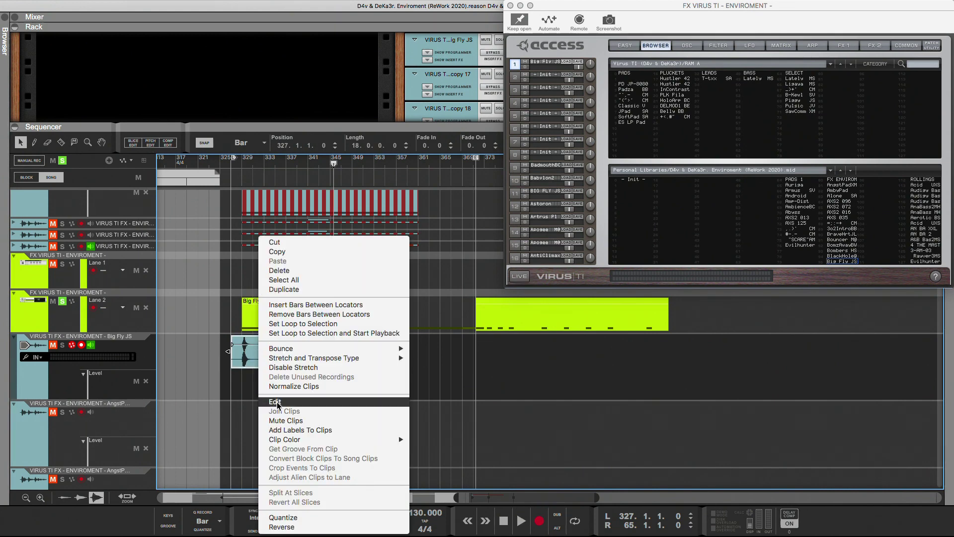
{"action": "left_click", "coordinate": [277, 432]}
{"action": "key", "text": "super+v"}
{"action": "left_click", "coordinate": [244, 393]}
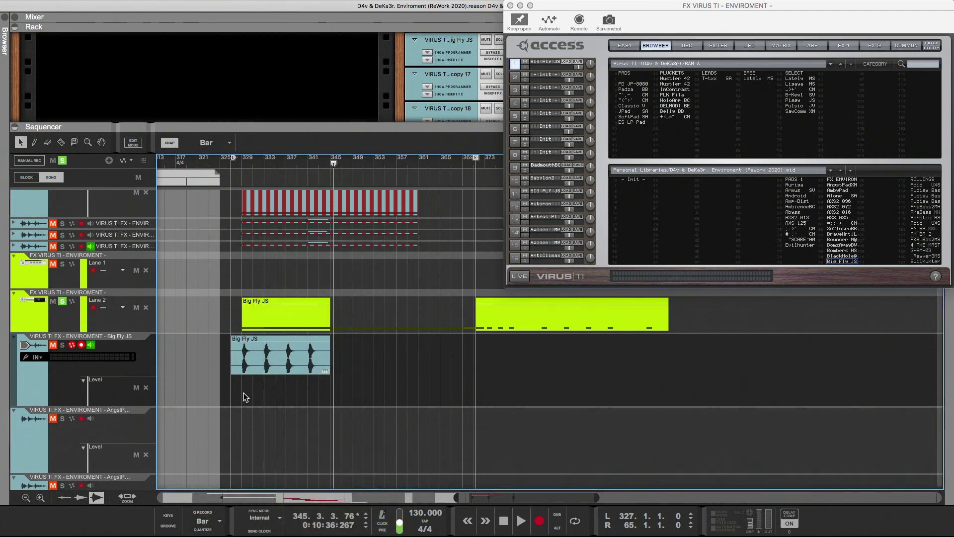
{"action": "scroll", "coordinate": [138, 388], "scroll_direction": "up", "scroll_amount": 2}
{"action": "left_click_drag", "start_coordinate": [271, 356], "coordinate": [269, 427]}
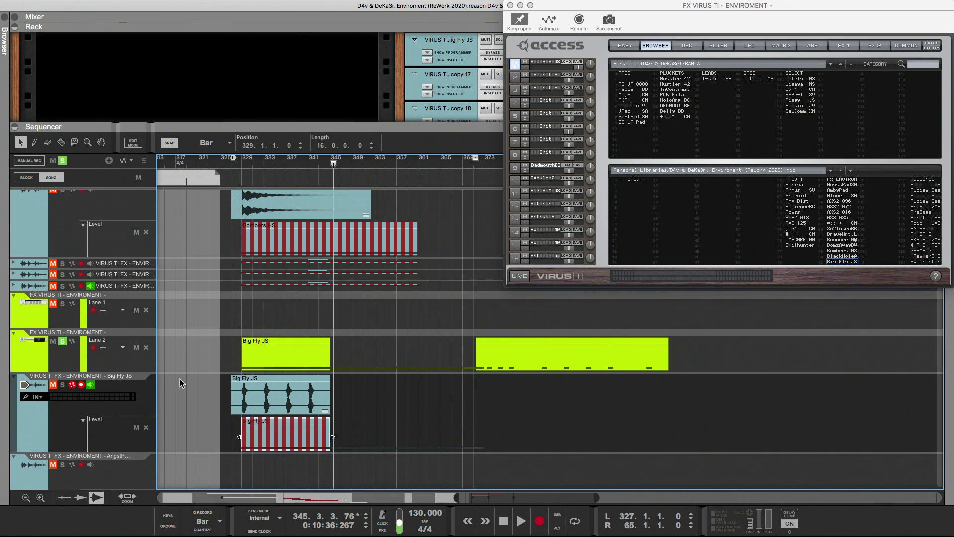
Open the Big Fly JS clip on Lane 2 in the note editor and delete its first three notes
{"action": "left_click", "coordinate": [297, 347]}
{"action": "double_click", "coordinate": [328, 350]}
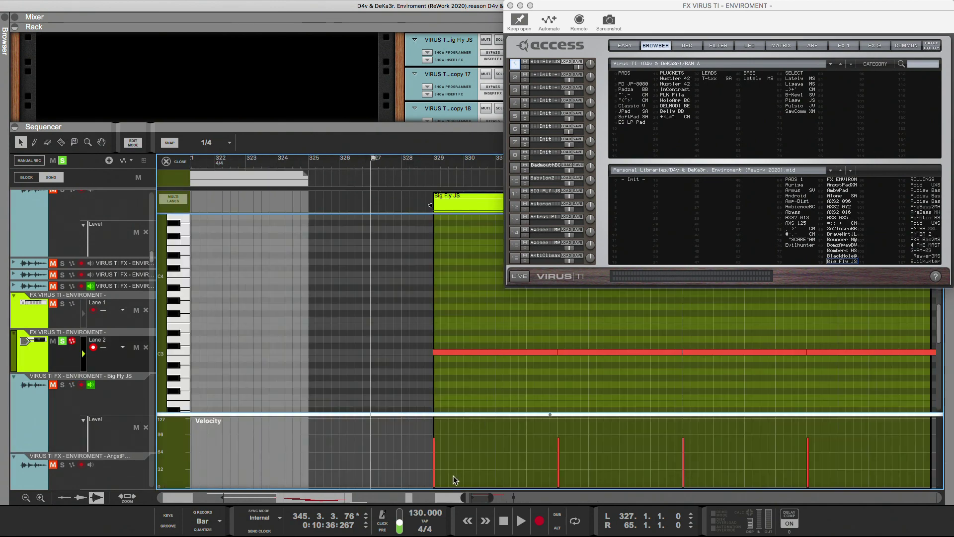
{"action": "left_click_drag", "start_coordinate": [491, 497], "coordinate": [424, 335]}
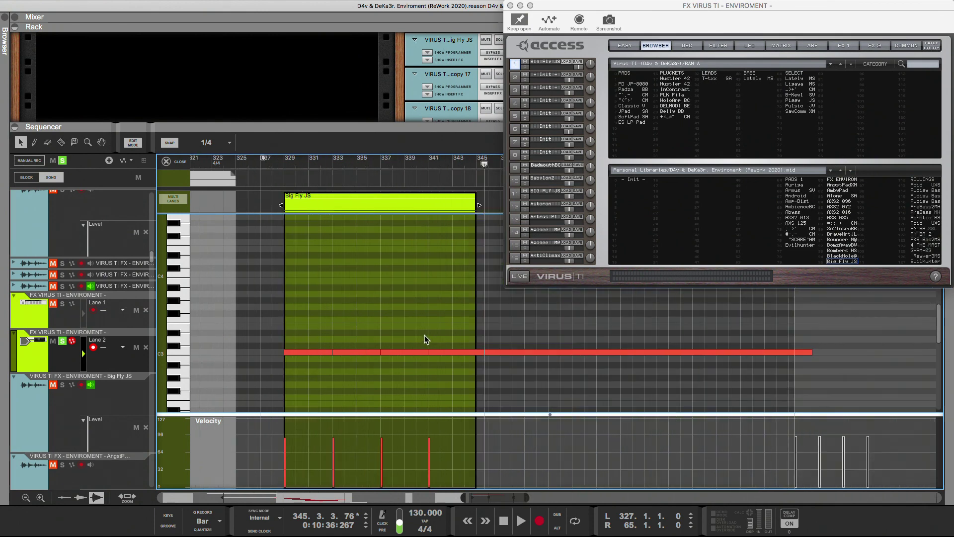
{"action": "left_click_drag", "start_coordinate": [357, 352], "coordinate": [297, 372]}
{"action": "key", "text": "Delete"}
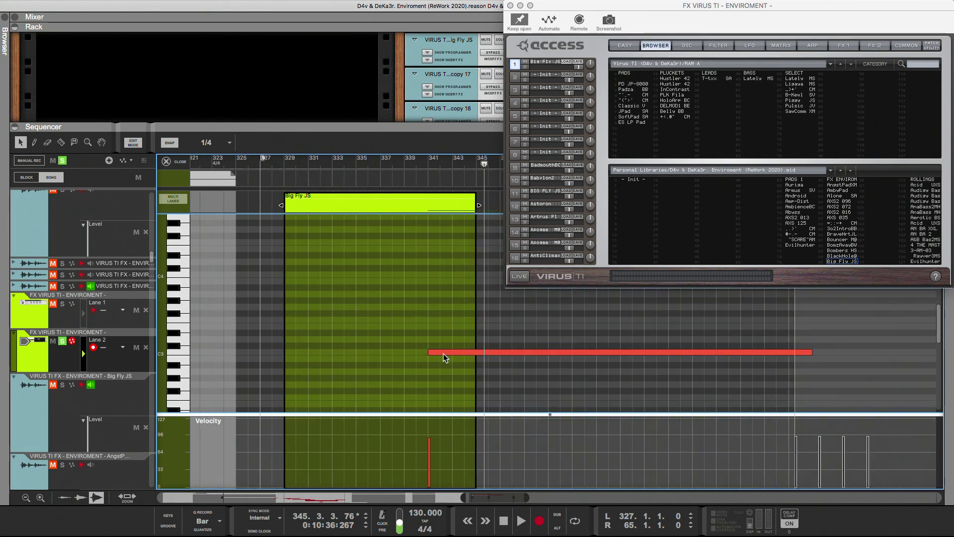
Move the remaining C3 note to bar 329 and extend both the note and the Lane 2 clip to 40 bars
{"action": "left_click_drag", "start_coordinate": [444, 352], "coordinate": [298, 355]}
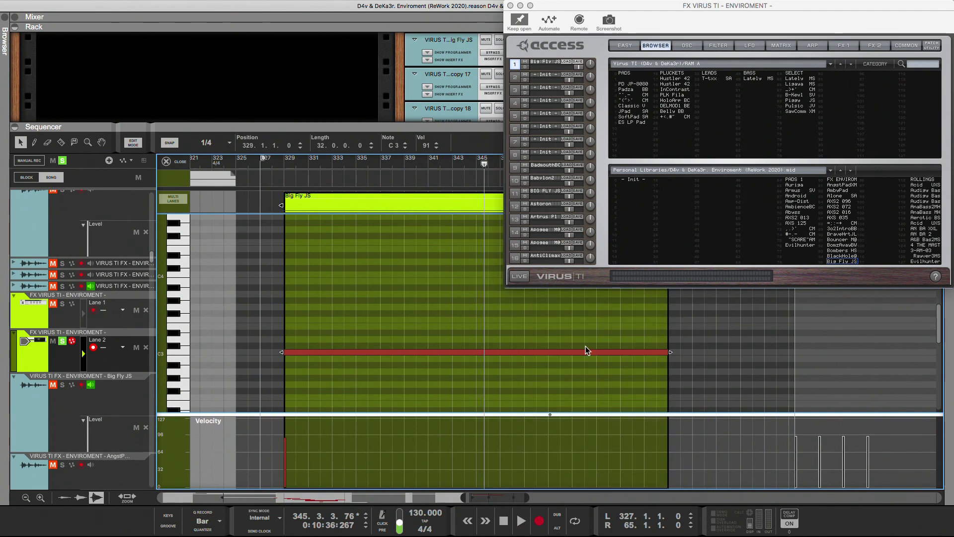
{"action": "left_click_drag", "start_coordinate": [680, 355], "coordinate": [767, 361]}
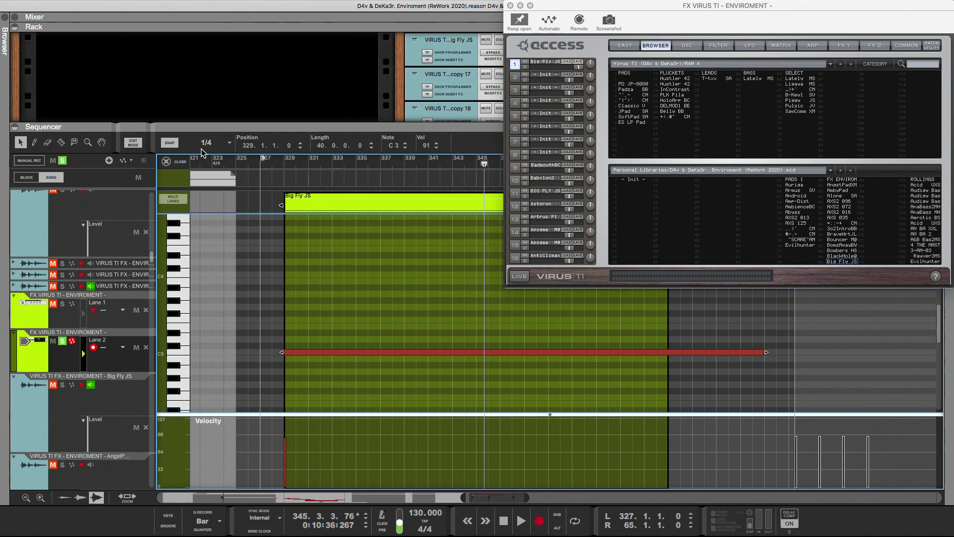
{"action": "left_click", "coordinate": [175, 162]}
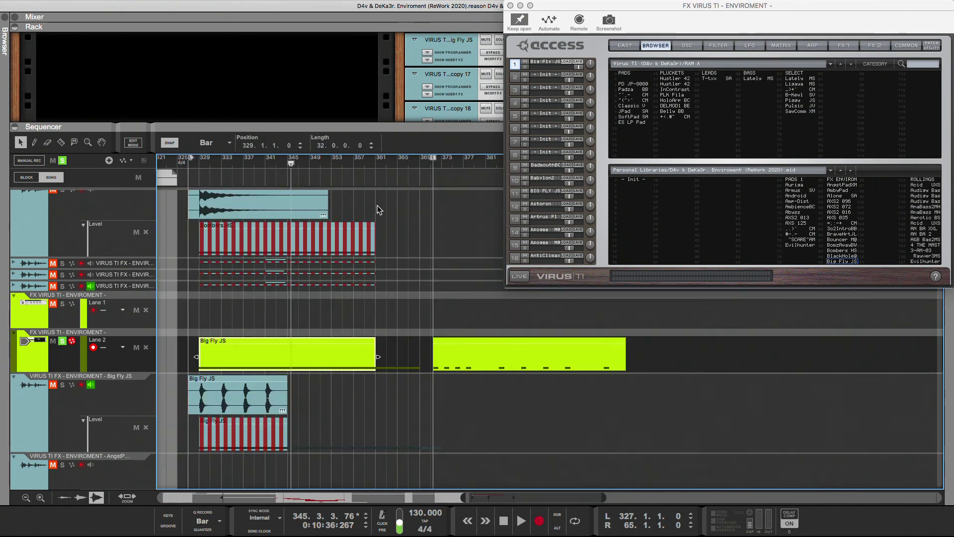
{"action": "left_click_drag", "start_coordinate": [377, 354], "coordinate": [420, 357]}
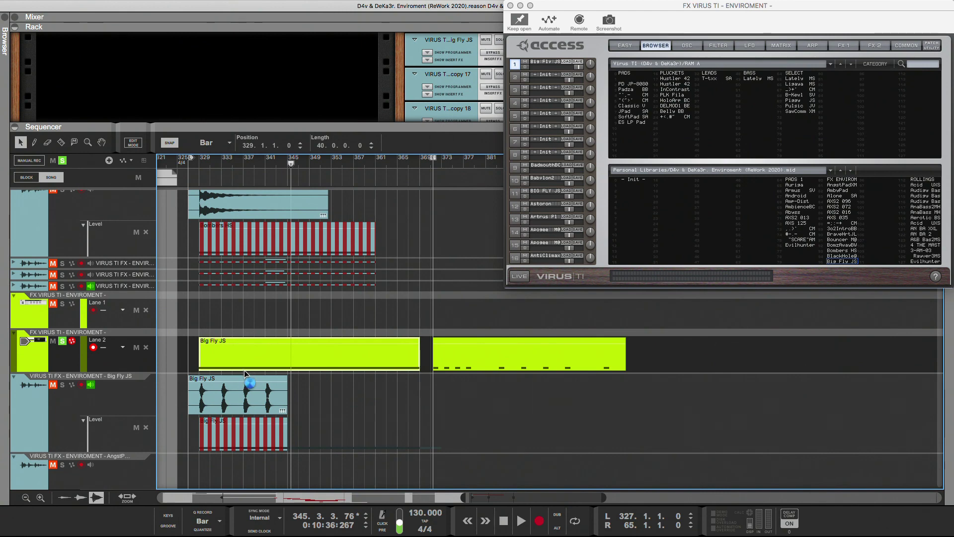
Move the Big Fly JS audio track above the two FX VIRUS TI instrument tracks, directly below the other recorded tracks
{"action": "left_click", "coordinate": [38, 414]}
{"action": "left_click_drag", "start_coordinate": [37, 414], "coordinate": [40, 295]}
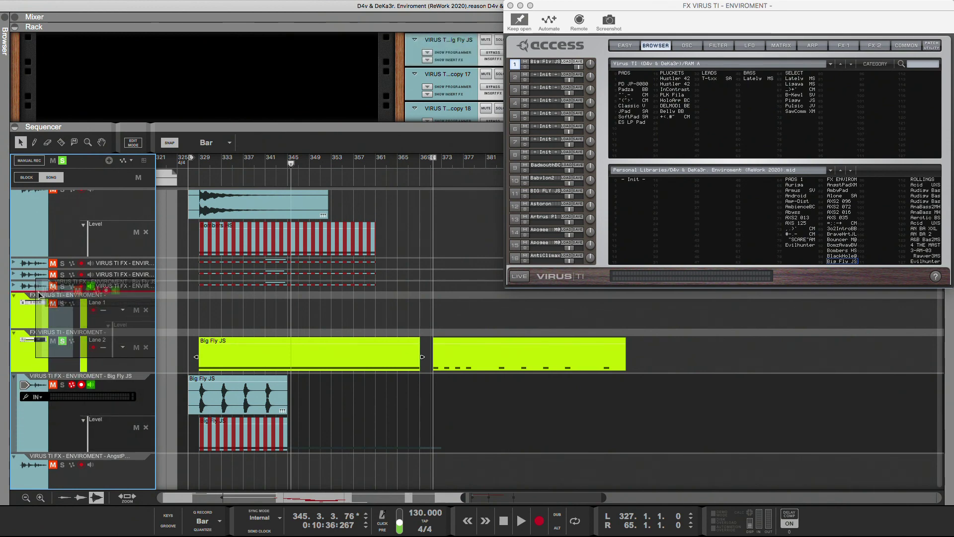
{"action": "left_click_drag", "start_coordinate": [39, 294], "coordinate": [52, 295]}
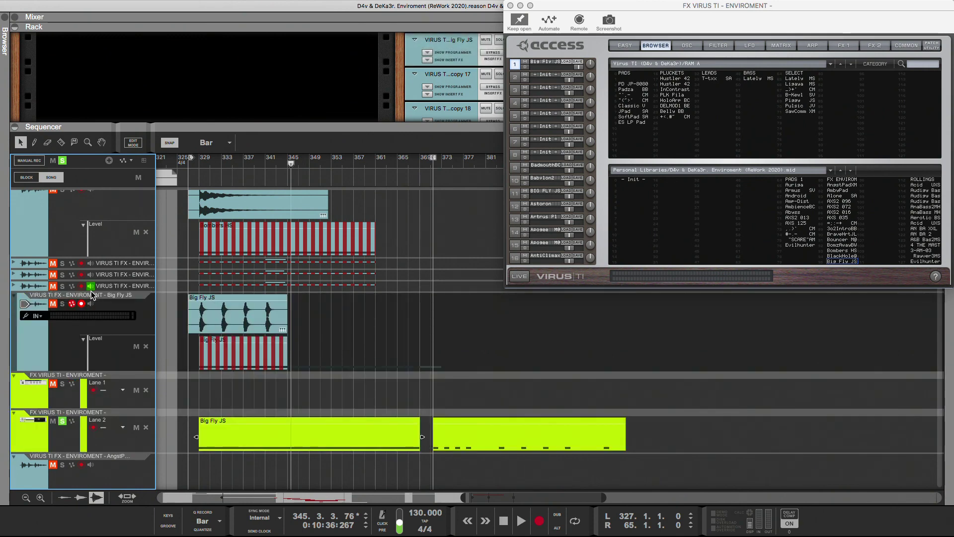
Collapse the Bombers HS audio track in the track list
{"action": "scroll", "coordinate": [64, 308], "scroll_direction": "up", "scroll_amount": 4}
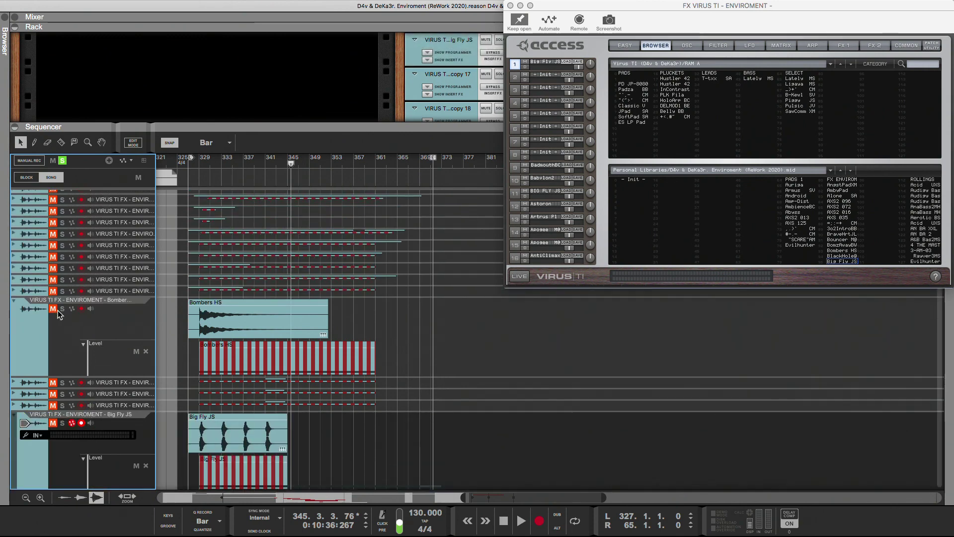
{"action": "left_click", "coordinate": [14, 305]}
{"action": "scroll", "coordinate": [65, 334], "scroll_direction": "up", "scroll_amount": 3}
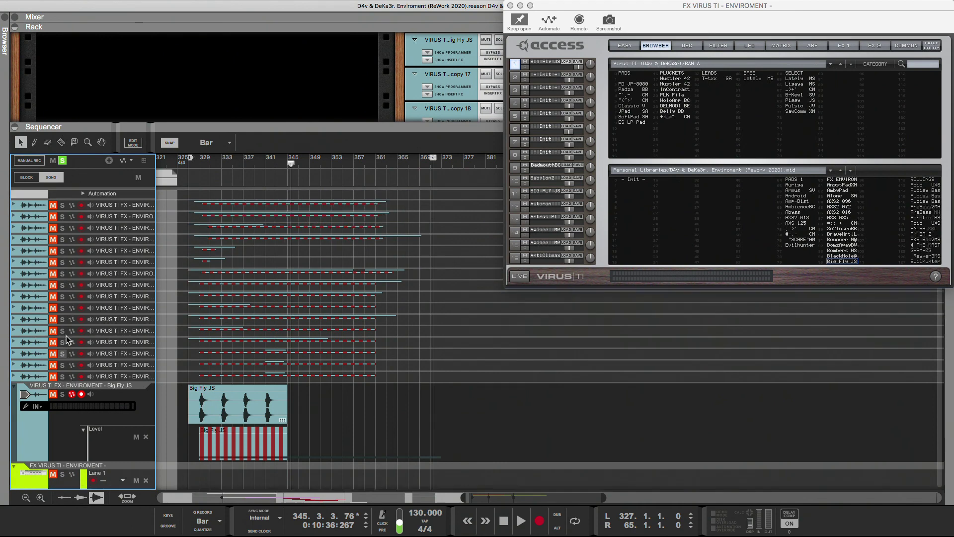
{"action": "scroll", "coordinate": [66, 336], "scroll_direction": "down", "scroll_amount": 4}
{"action": "scroll", "coordinate": [67, 336], "scroll_direction": "down", "scroll_amount": 3}
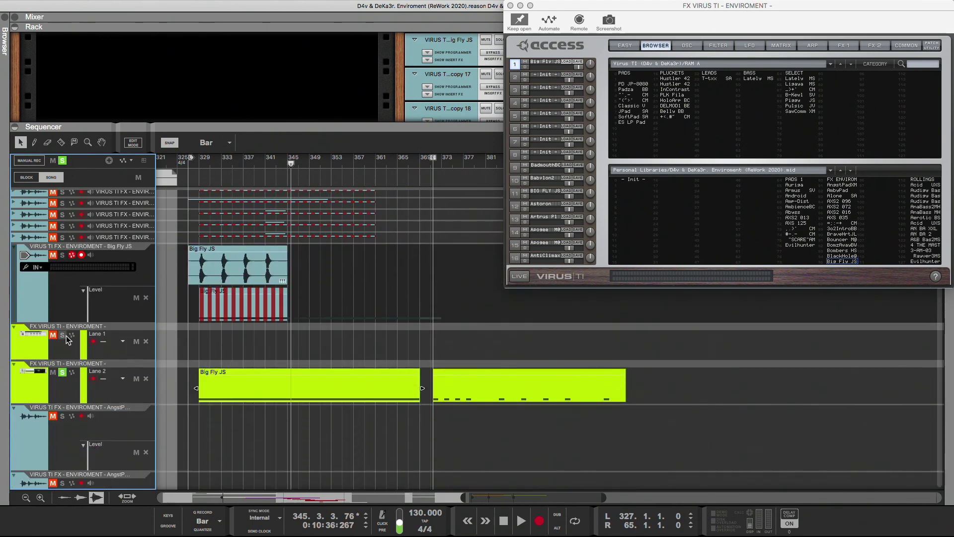